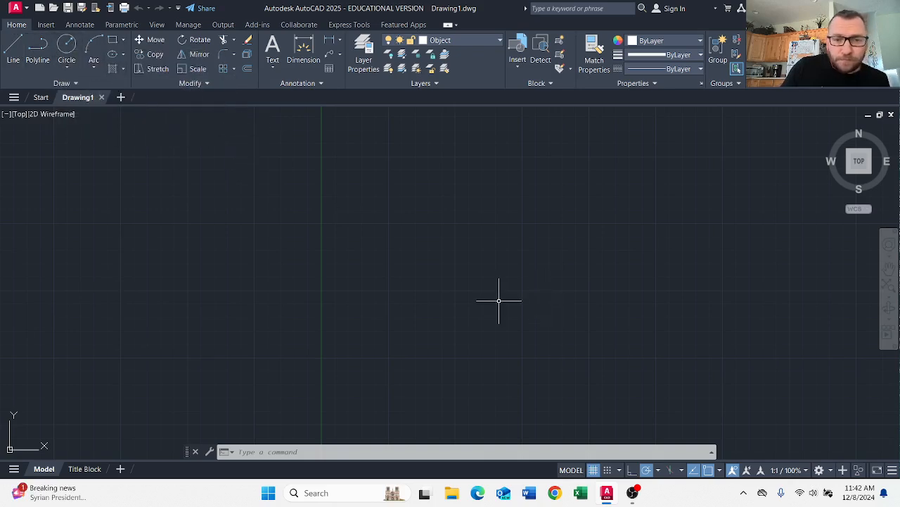
Step: Draw a horizontal line 94 units long from a point just above and right of the origin
middle_drag(499, 298, 274, 274)
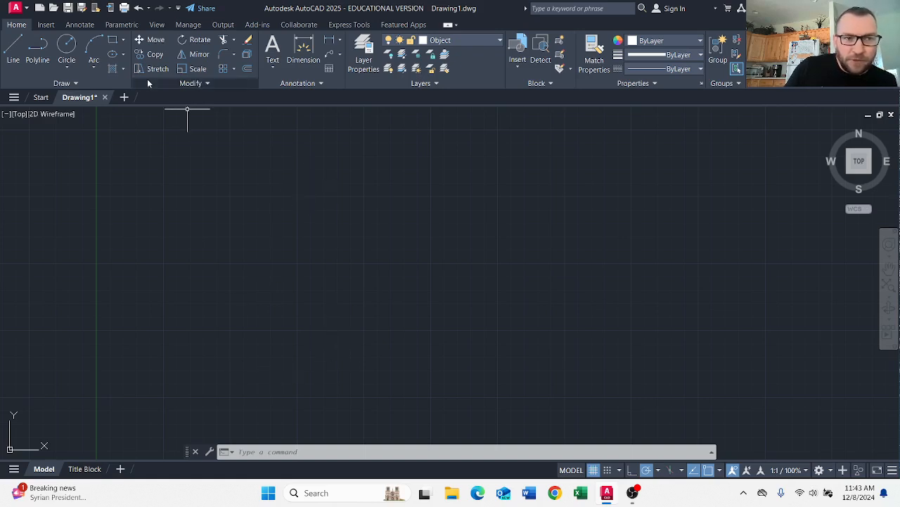
click(14, 49)
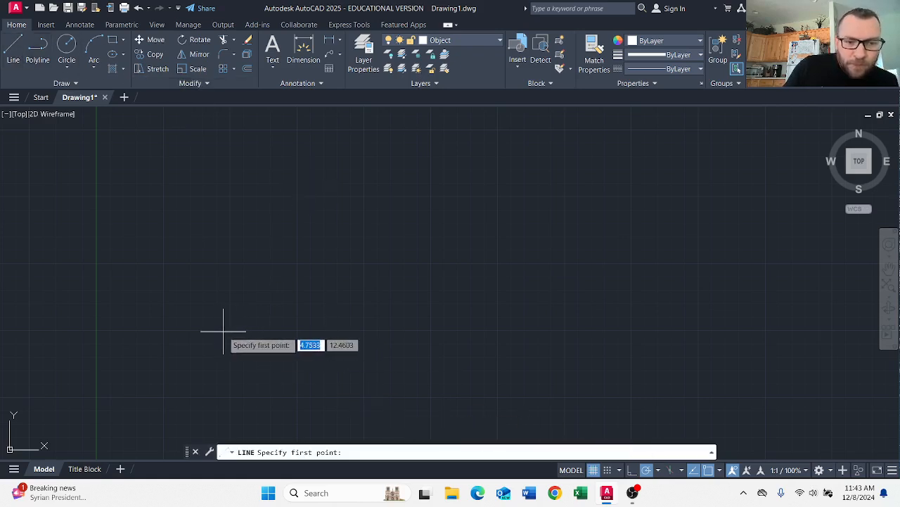
click(206, 348)
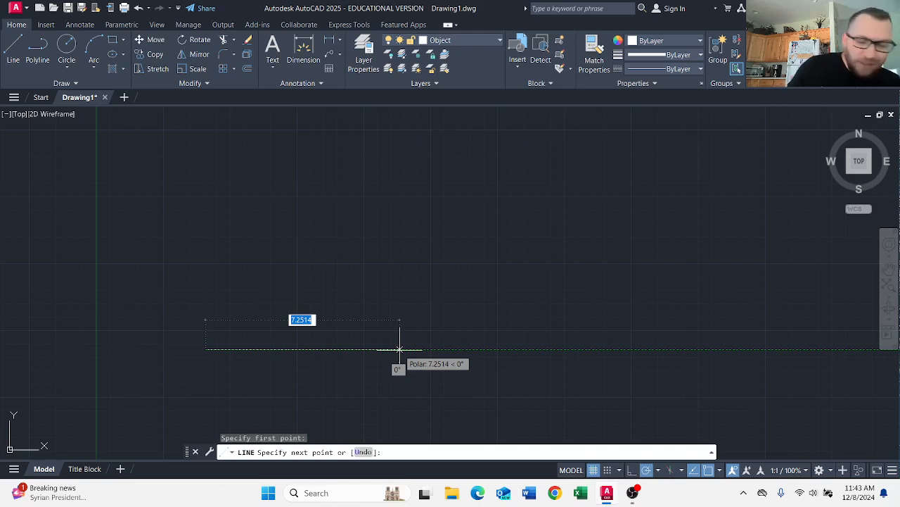
text(94)
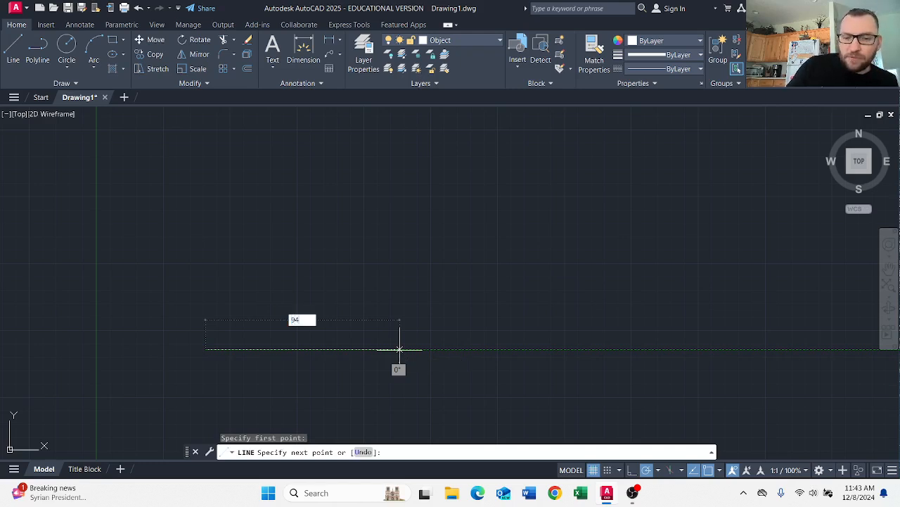
key(Return)
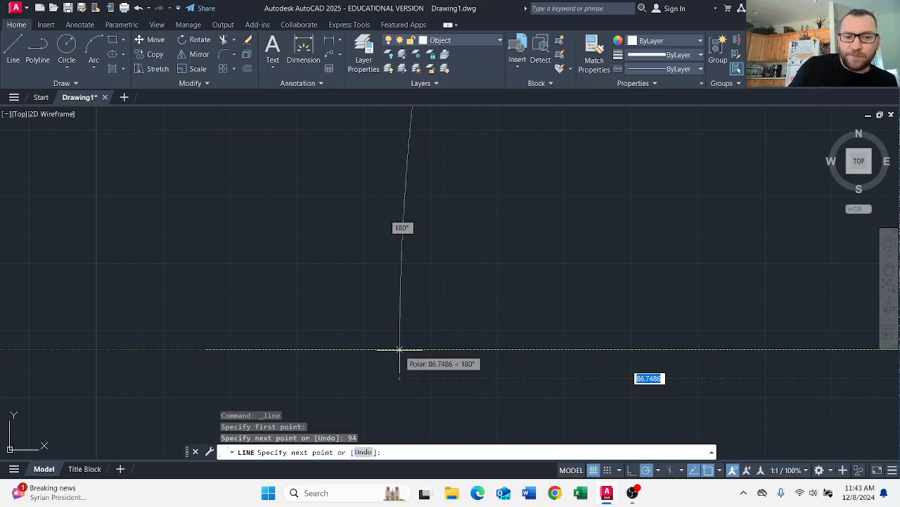
middle_click(548, 249)
middle_click(548, 248)
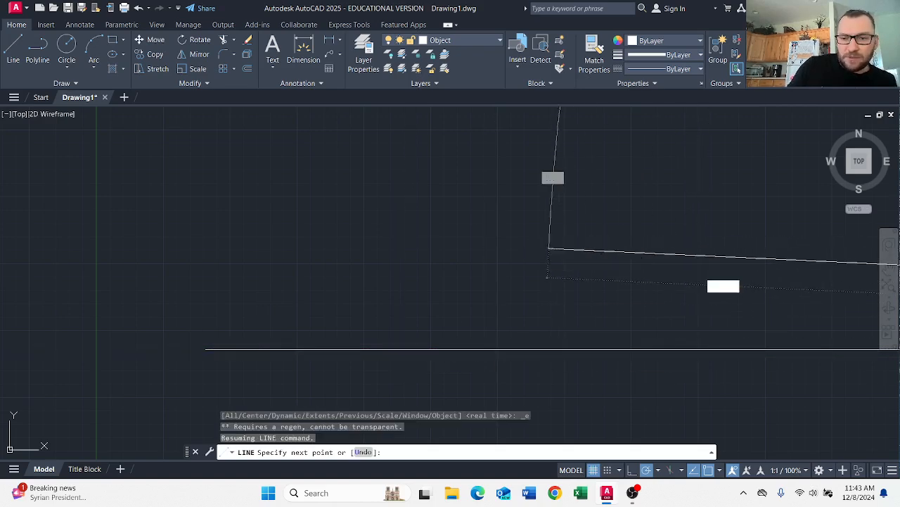
scroll(549, 249, down, 5)
middle_drag(526, 254, 32, 181)
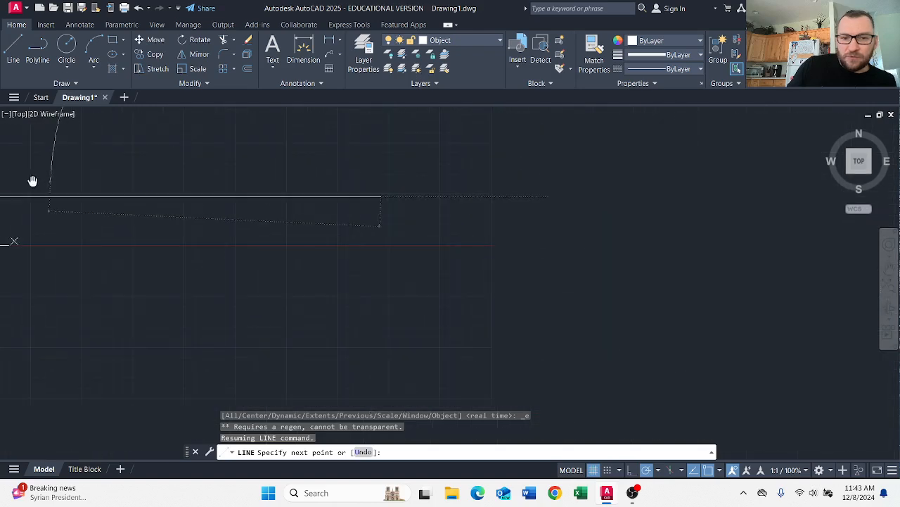
scroll(121, 239, down, 3)
scroll(121, 240, down, 2)
middle_drag(163, 178, 203, 261)
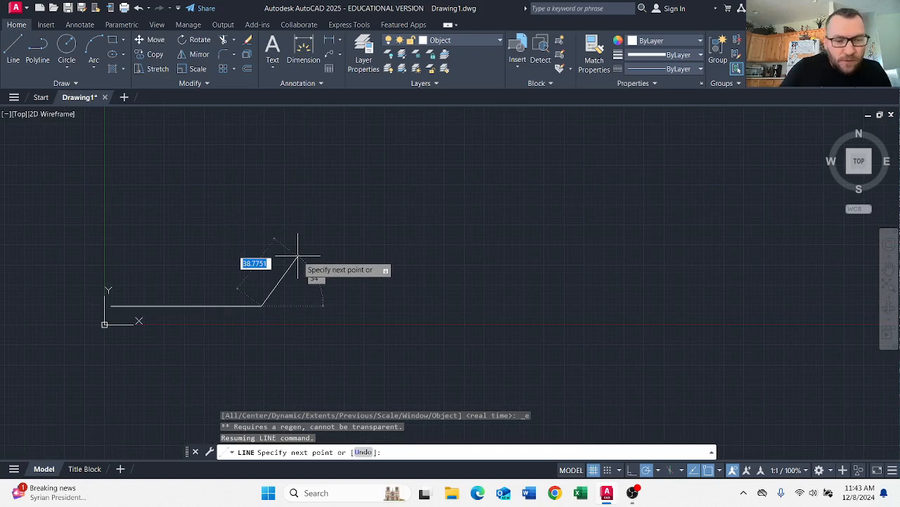
key(Escape)
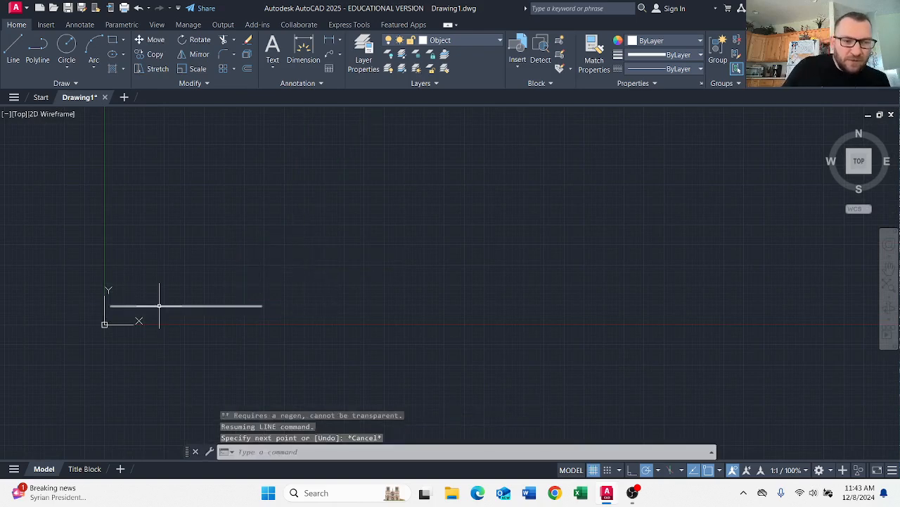
click(150, 39)
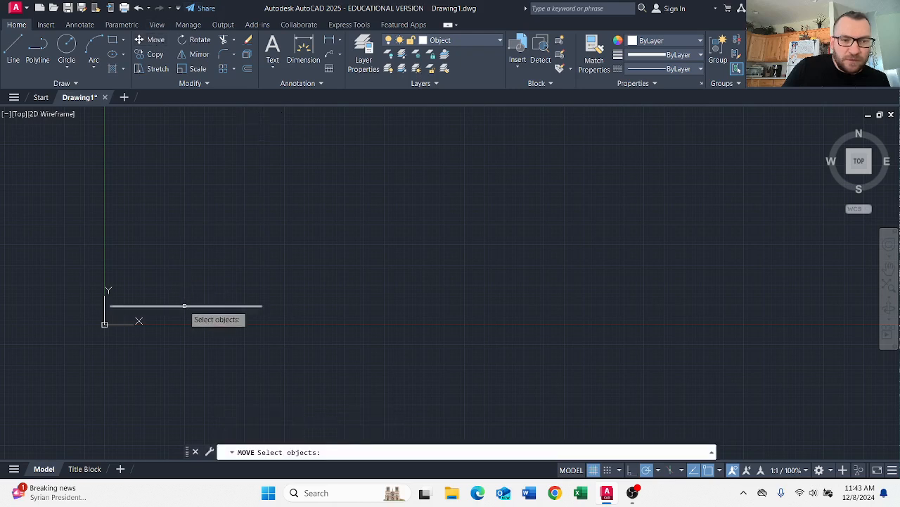
click(184, 305)
key(Return)
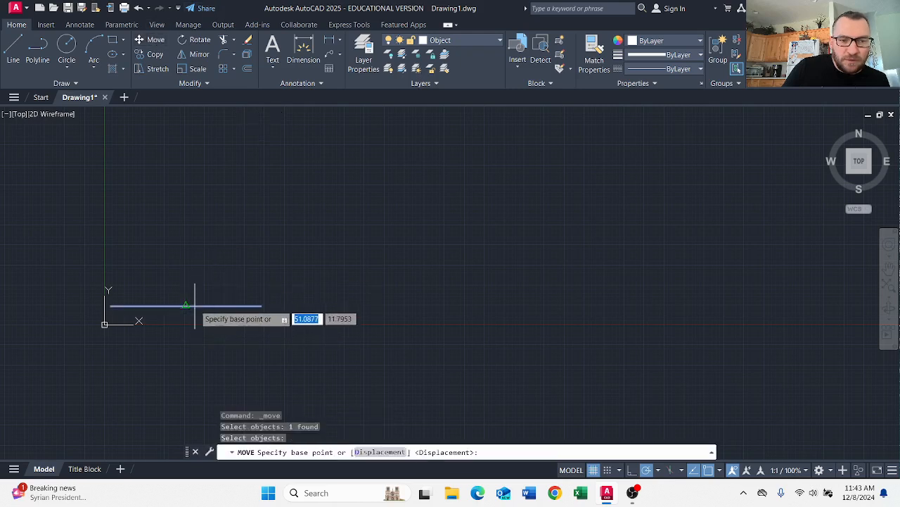
key(Escape)
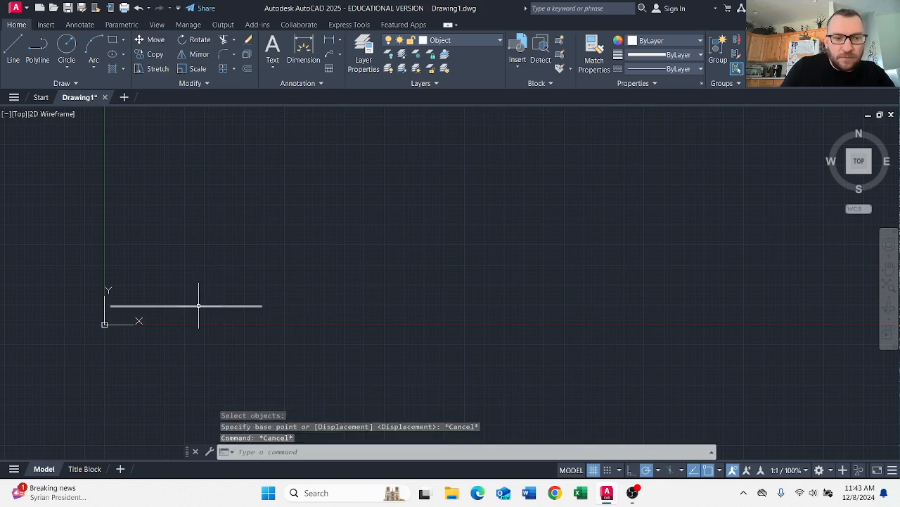
Step: Move the horizontal line up and to the right, farther away from the origin
key(Return)
click(197, 305)
key(Return)
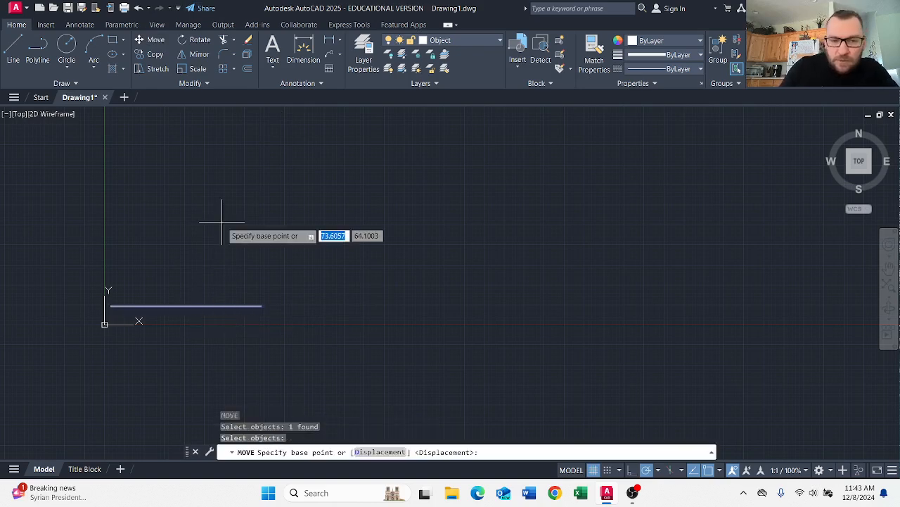
click(222, 276)
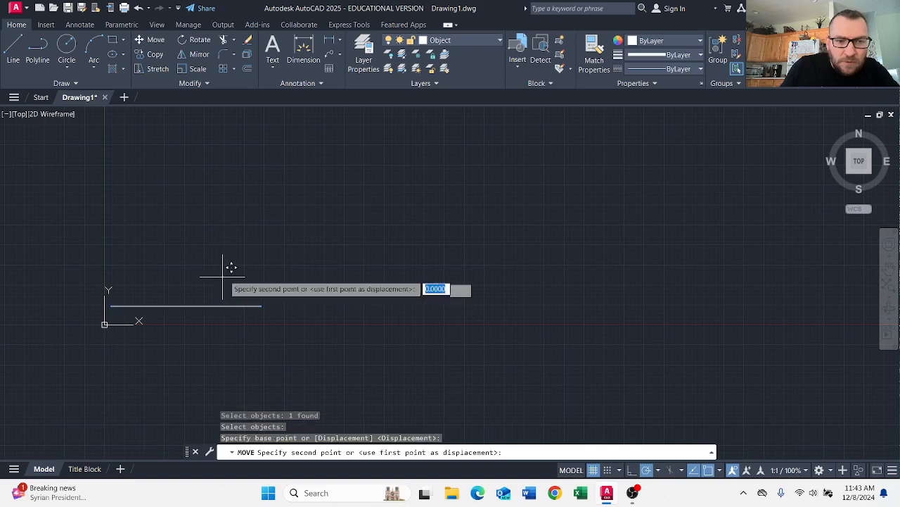
click(409, 186)
scroll(409, 186, down, 2)
middle_drag(442, 181, 322, 301)
scroll(319, 297, up, 2)
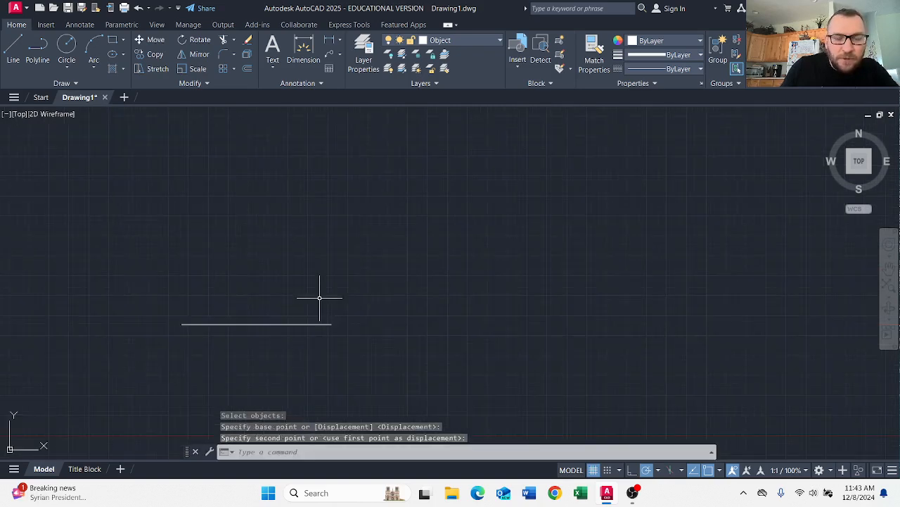
Step: Draw a 40-unit line at 45° from the horizontal line's right end, followed by a 35-unit segment at 15°
click(13, 49)
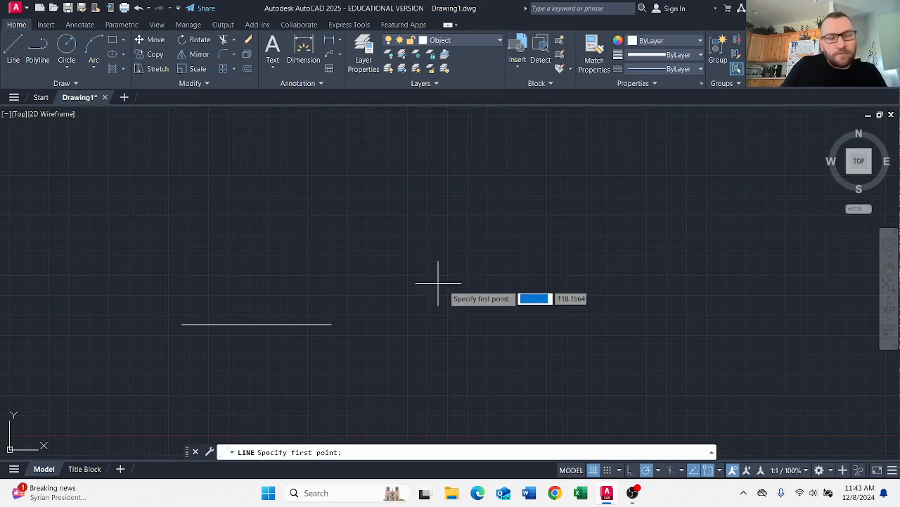
click(331, 323)
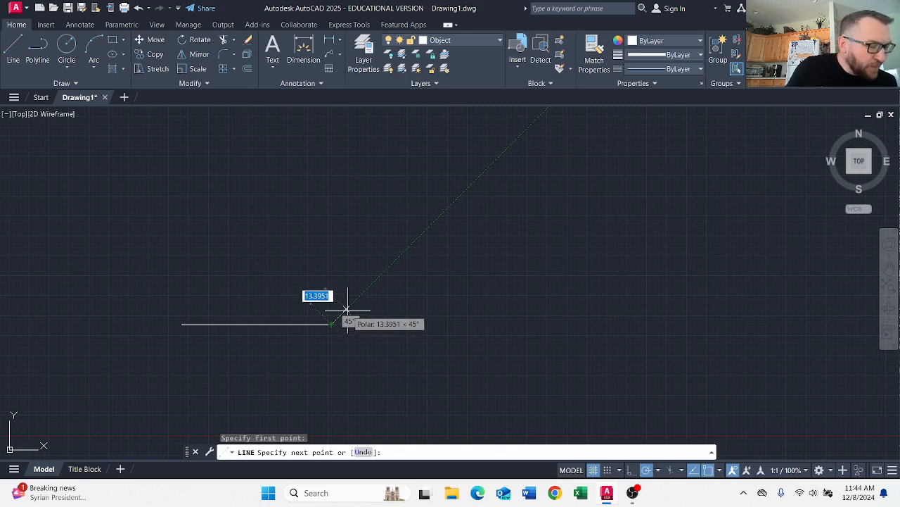
text(40)
key(Return)
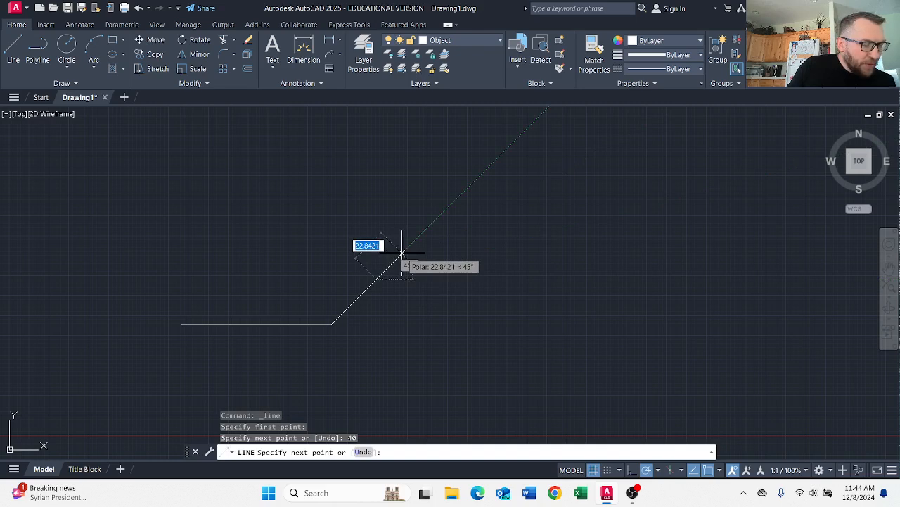
click(377, 279)
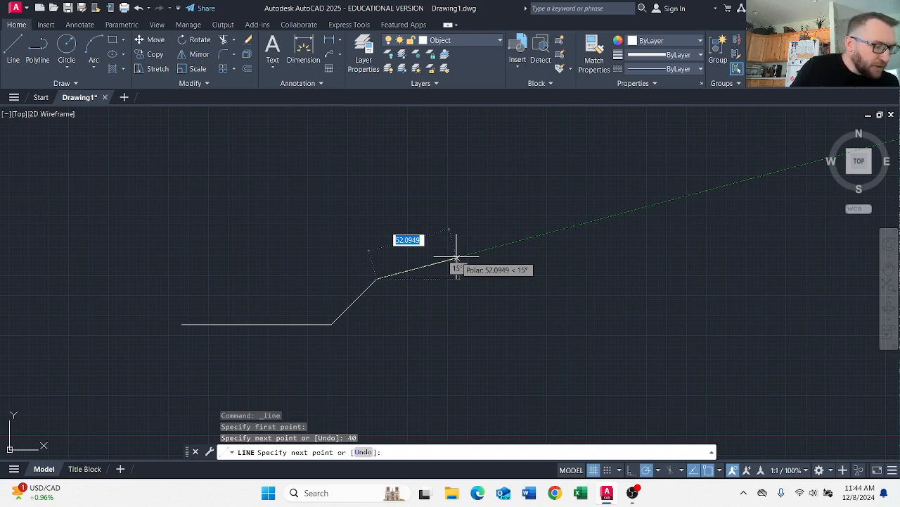
text(35)
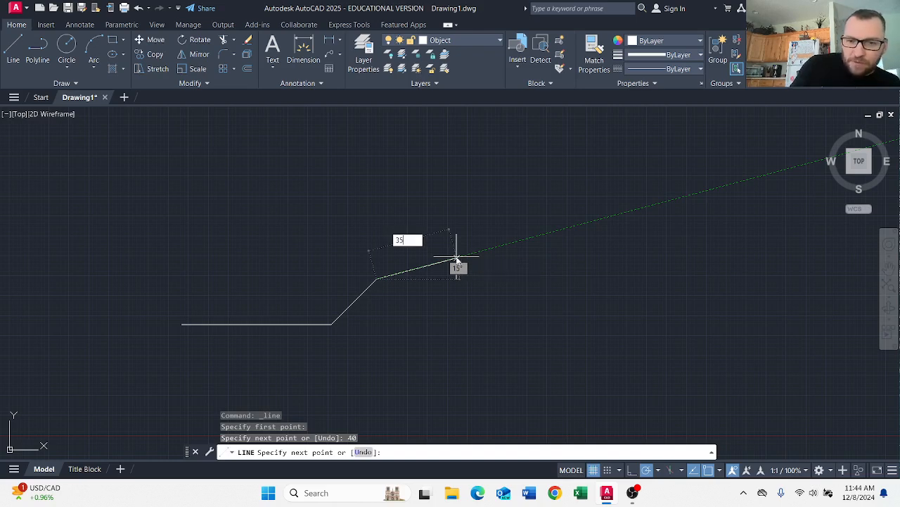
key(Return)
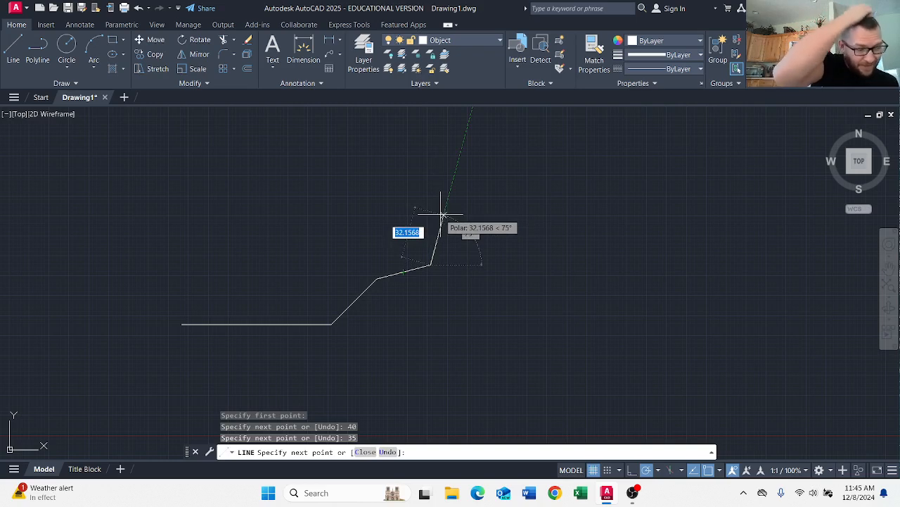
Step: Continue the outline with a 57-unit segment at 75° and an 87-unit segment at 150°
text(57)
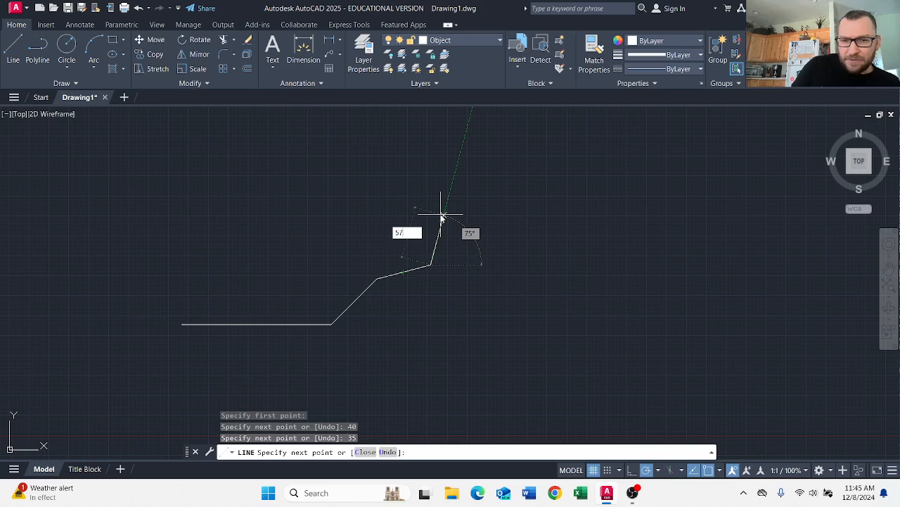
key(Return)
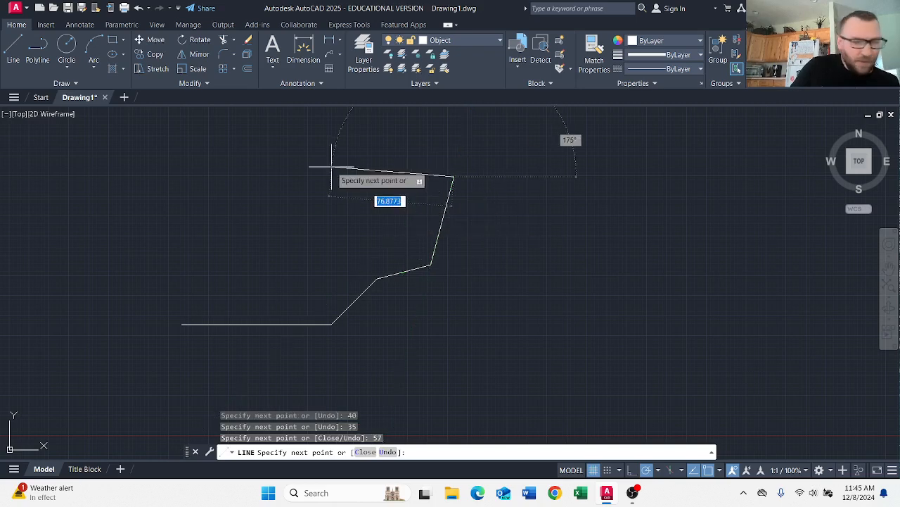
middle_drag(342, 166, 359, 236)
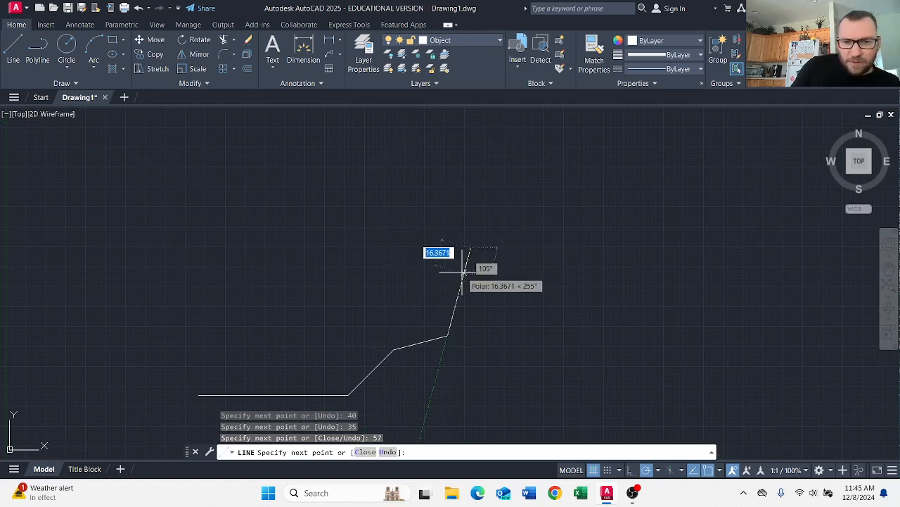
click(470, 248)
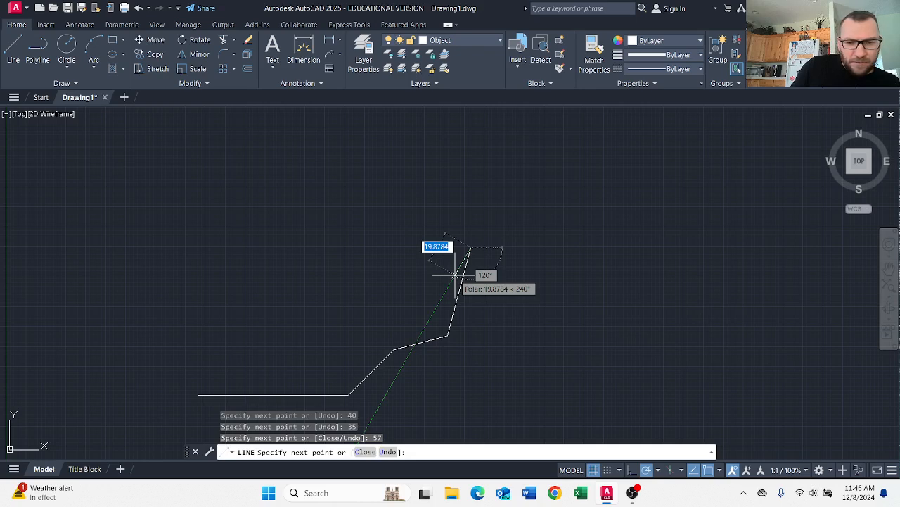
click(660, 472)
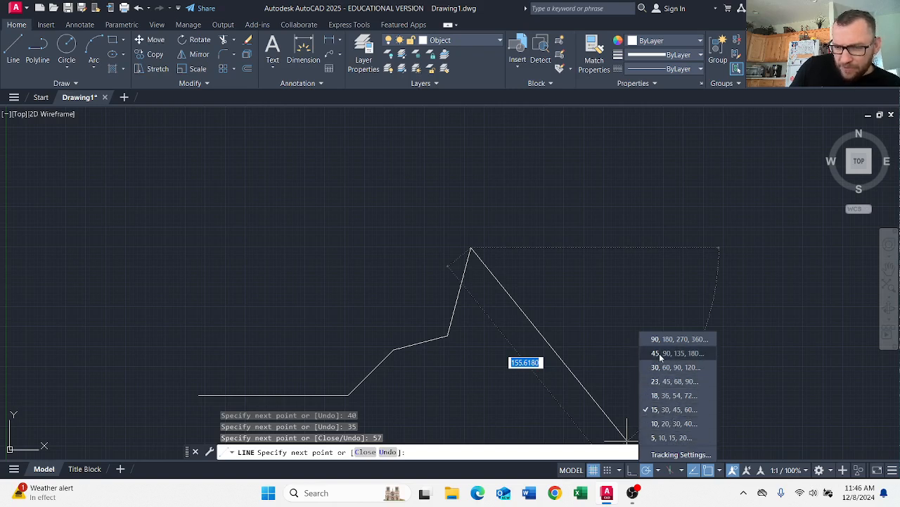
click(609, 403)
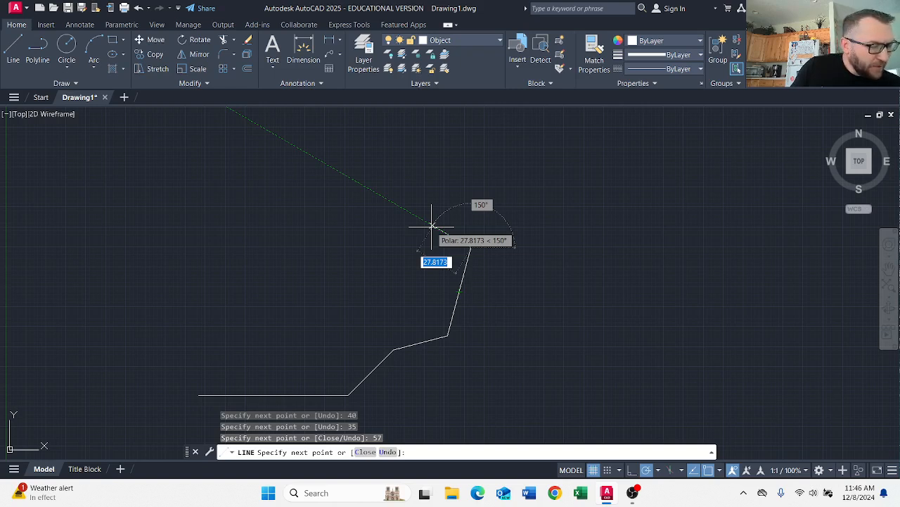
text(87)
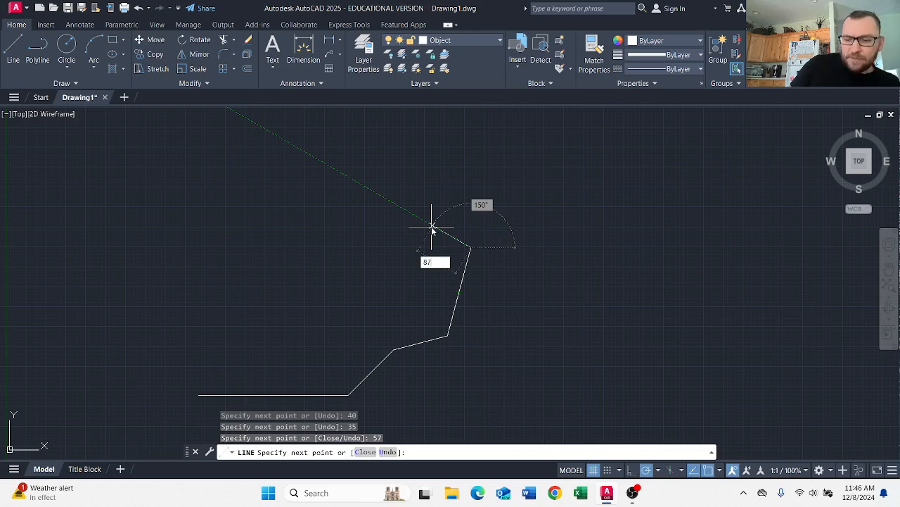
key(Return)
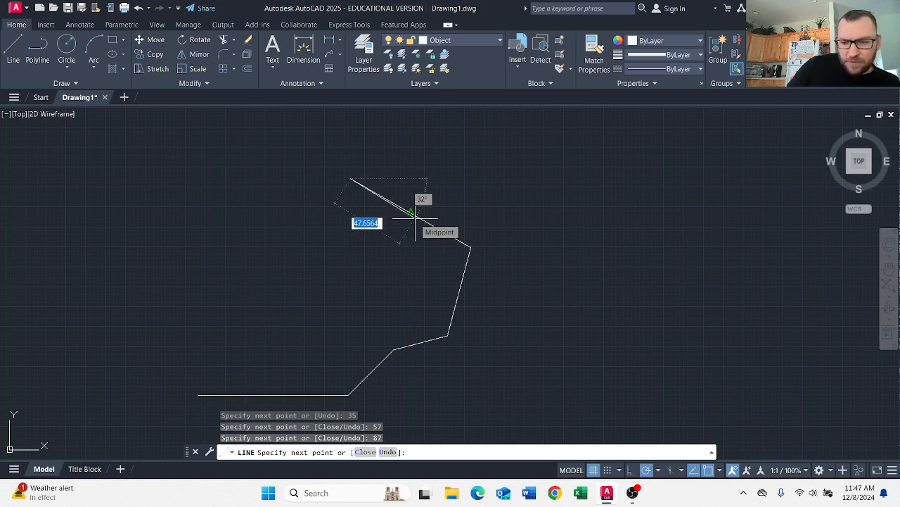
Step: Compute 105 ÷ 15 in Calculator, and continue the AutoCAD outline with a 61-unit segment at 225°
key(XF86Calculator)
text(105/15)
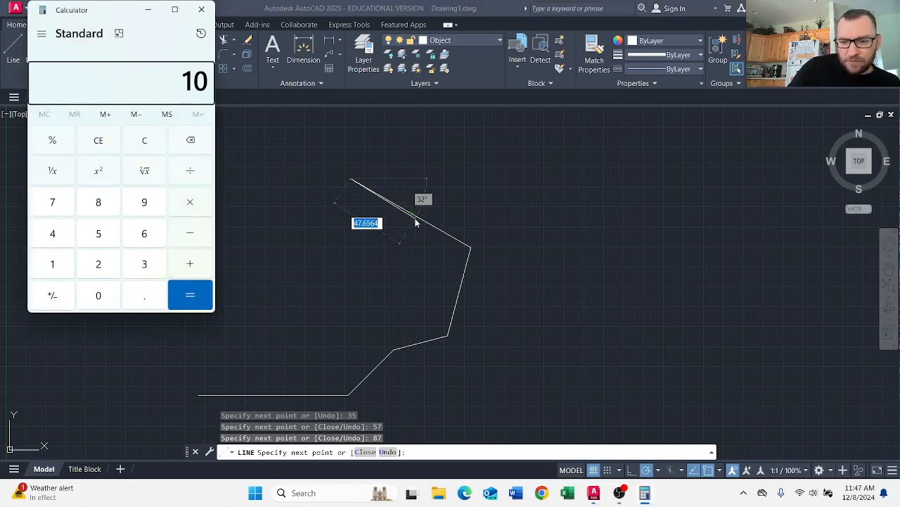
key(Return)
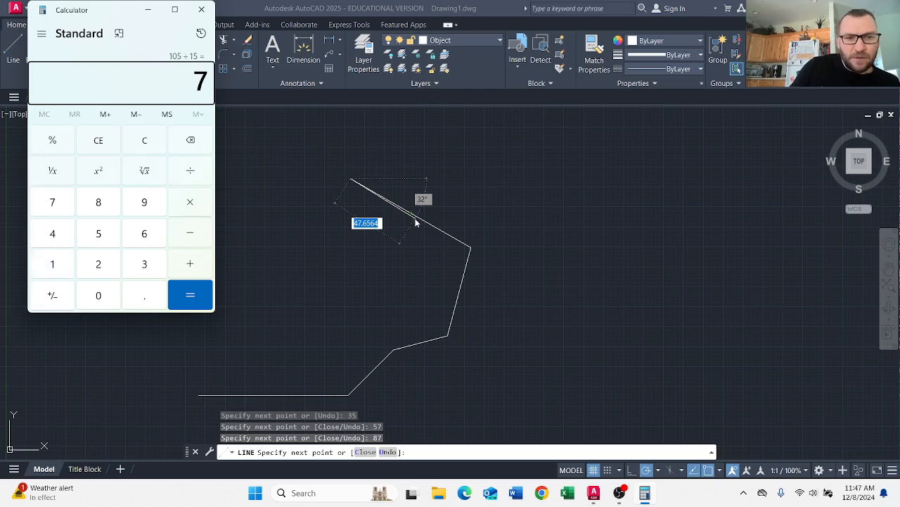
click(201, 10)
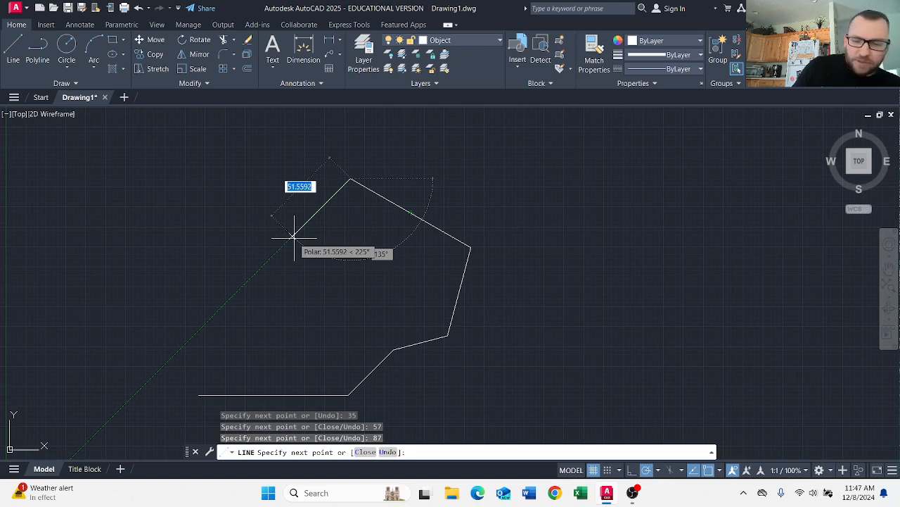
text(61)
key(Return)
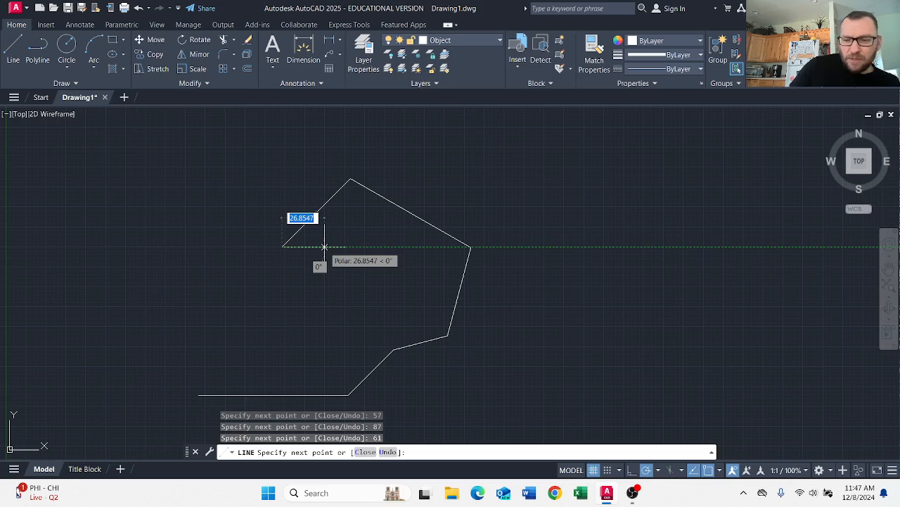
Step: Compute 180 − 105 in Calculator, and return to the AutoCAD drawing
key(XF86Calculator)
text(180)
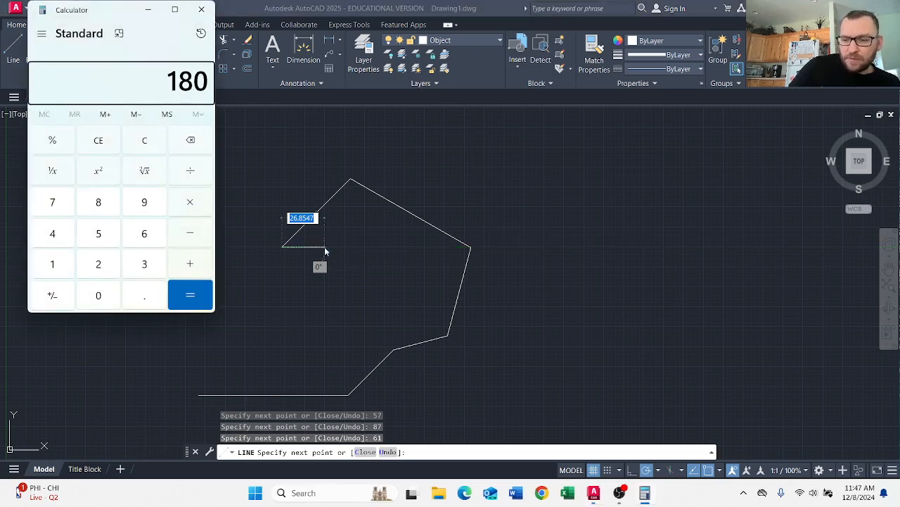
key(minus)
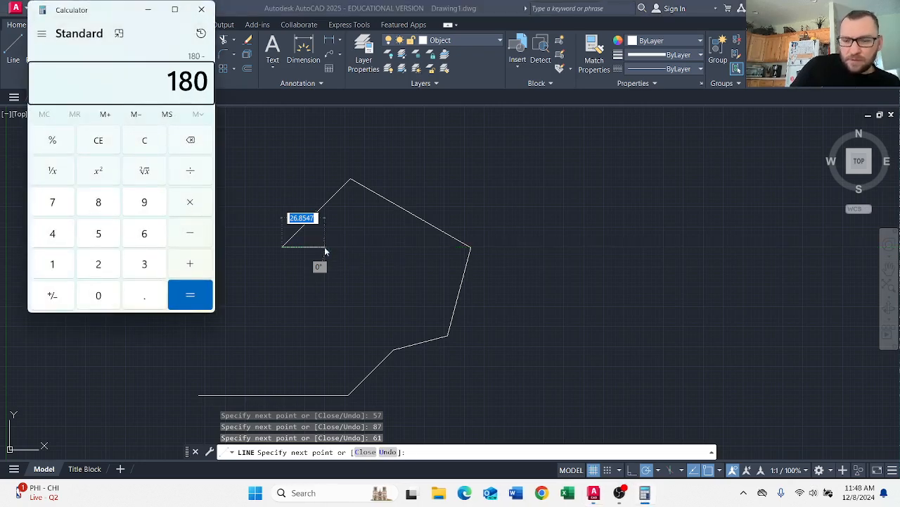
text(105)
key(Return)
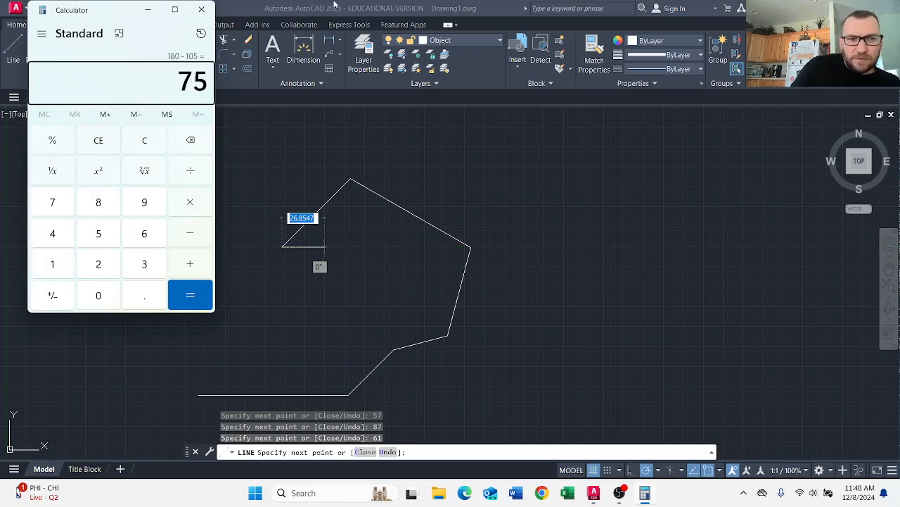
click(201, 9)
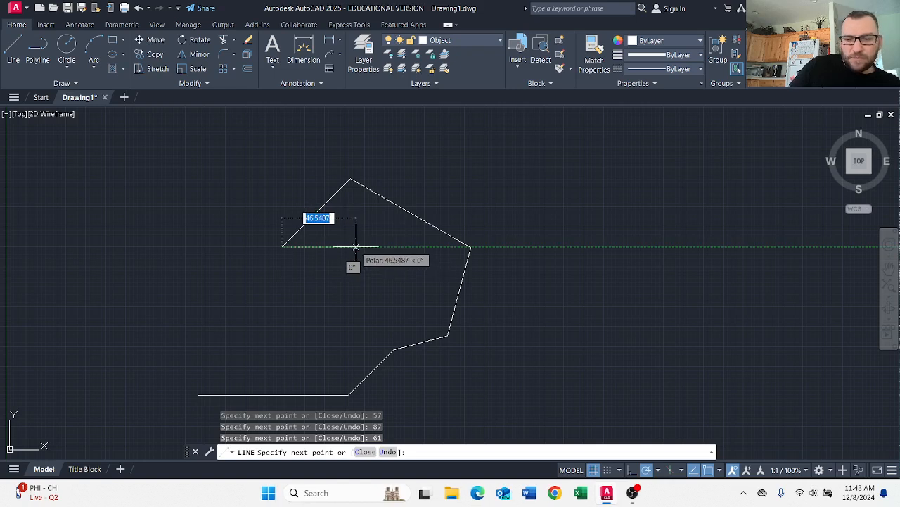
Step: Compute 360 − 45 and 360 − 105 in Calculator to work out the polar angle of the next segment, and return to AutoCAD
key(XF86Calculator)
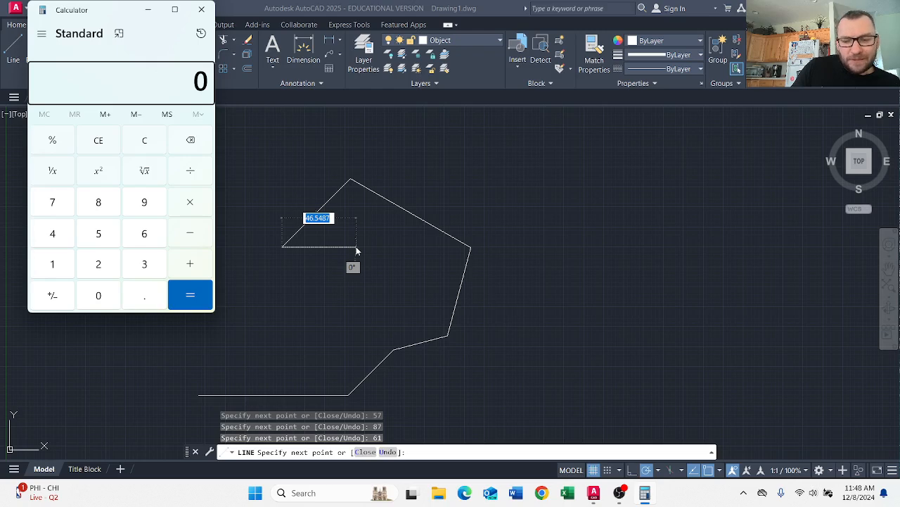
text(3)
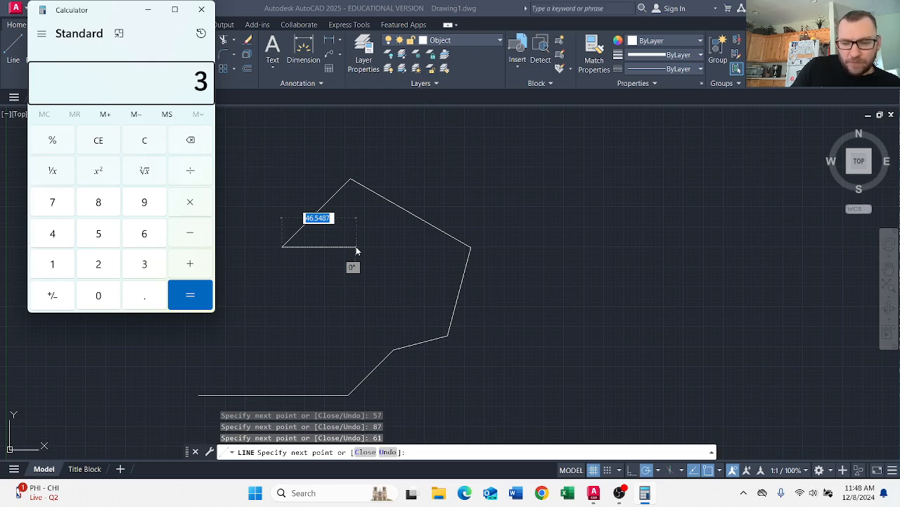
text(60 - 45)
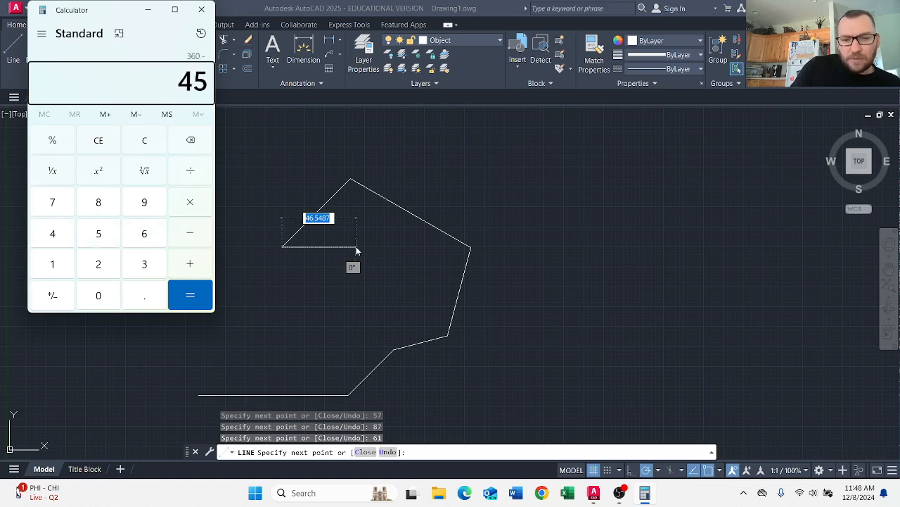
key(Return)
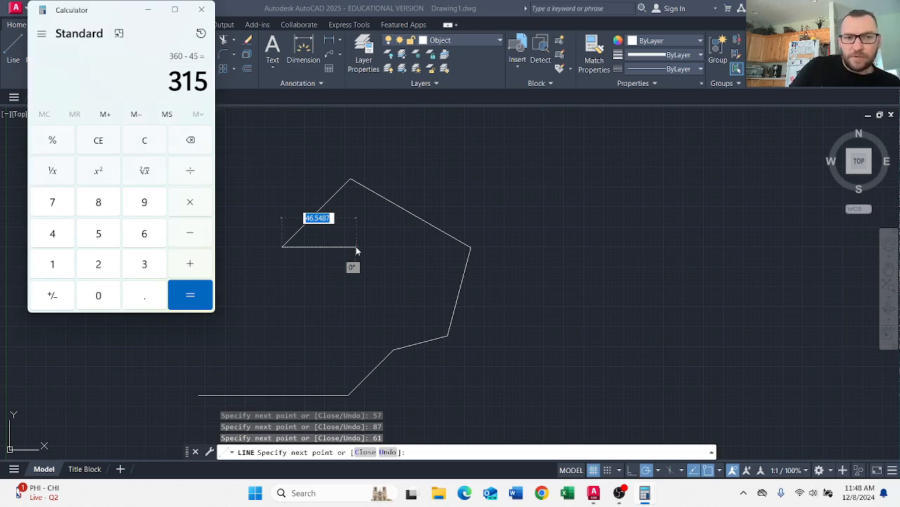
key(Escape)
text(360-105)
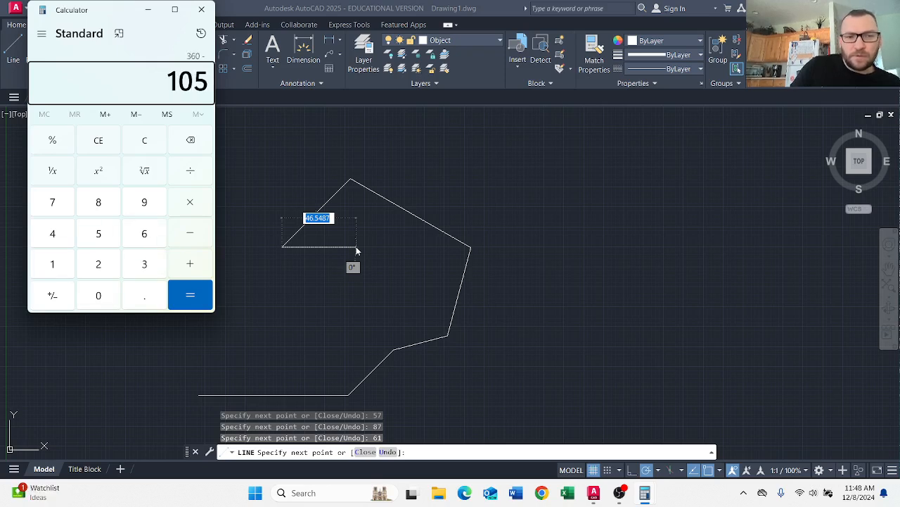
key(Return)
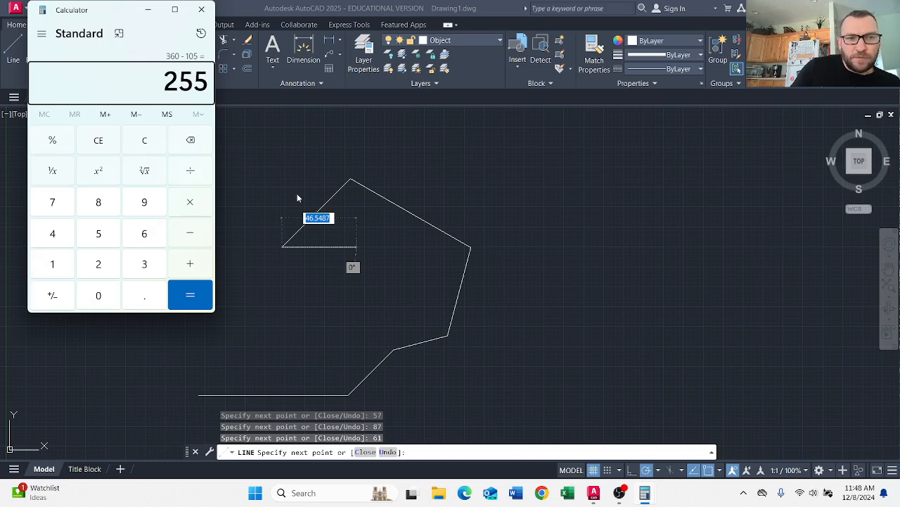
text(360-45)
key(Return)
click(203, 12)
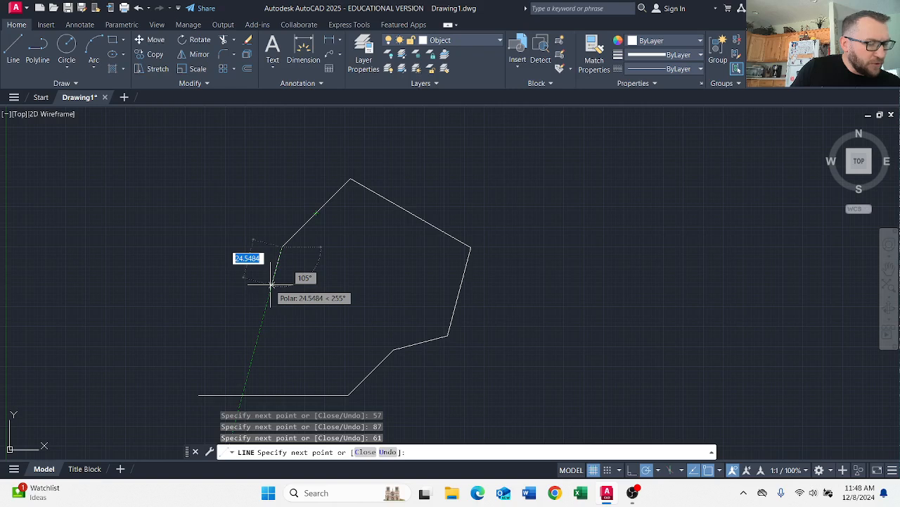
Step: Continue the outline with a 48-unit segment at 255° and an 85-unit segment at 165°
text(48)
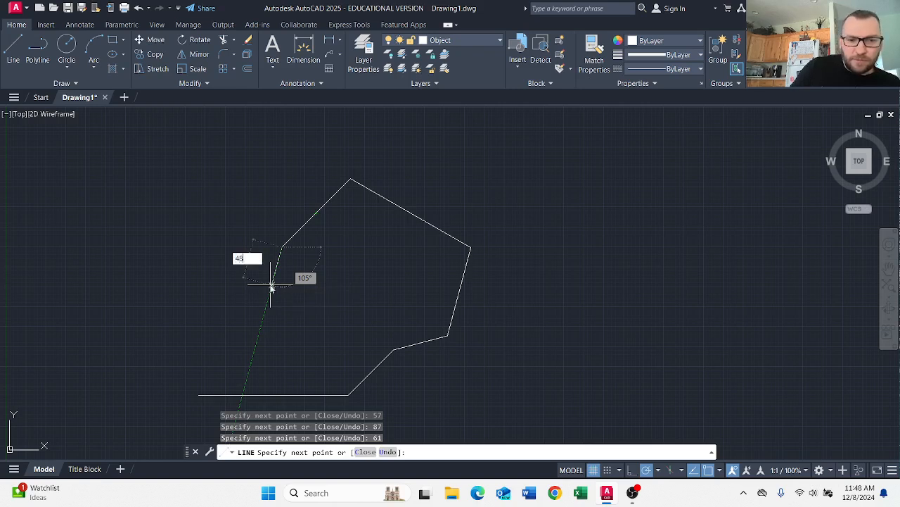
key(Return)
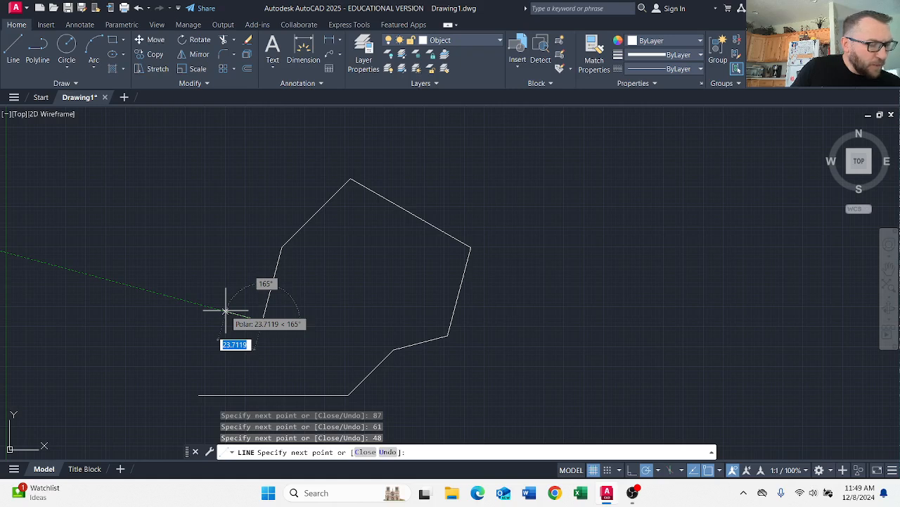
text(8)
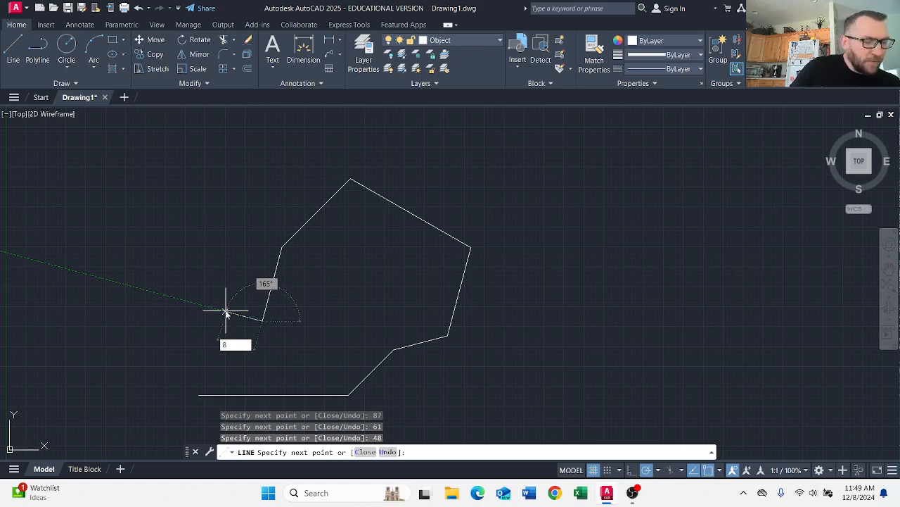
text(5)
key(Return)
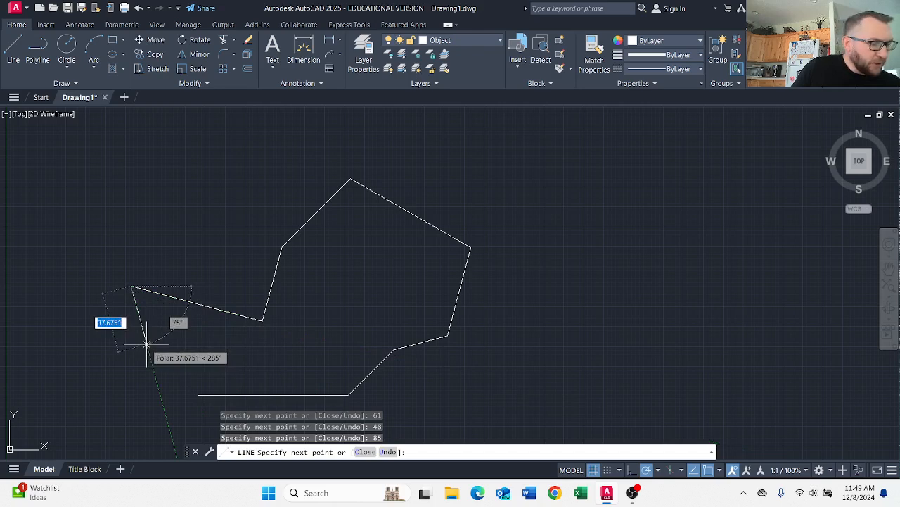
Step: Add a 53-unit segment at 285° and close the outline at the left end of the base line
text(53)
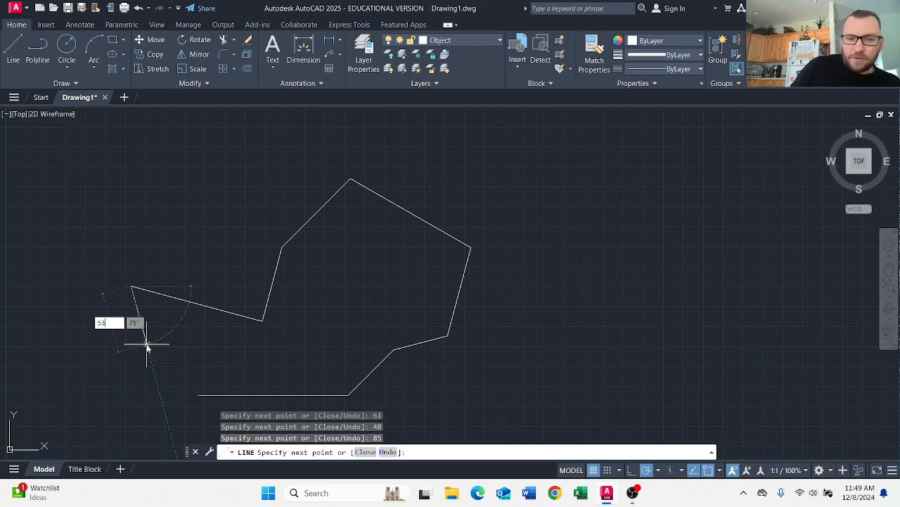
key(Return)
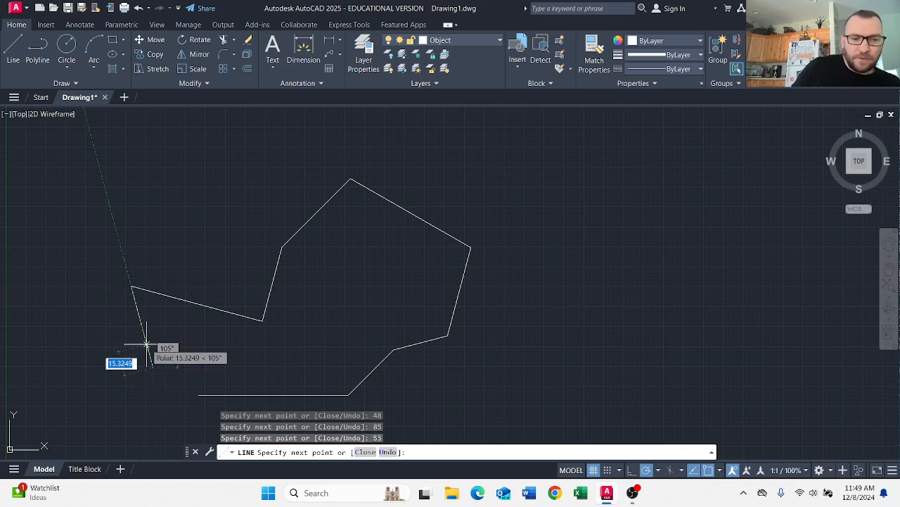
click(200, 395)
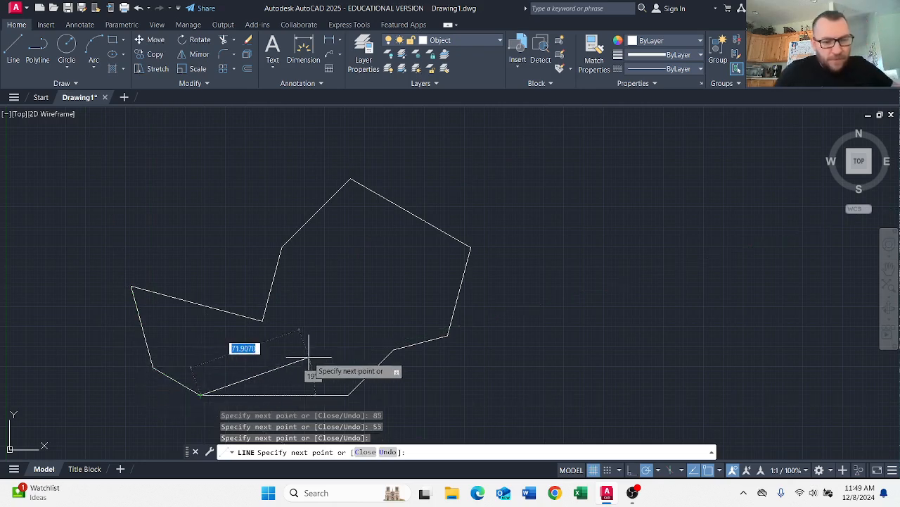
key(Escape)
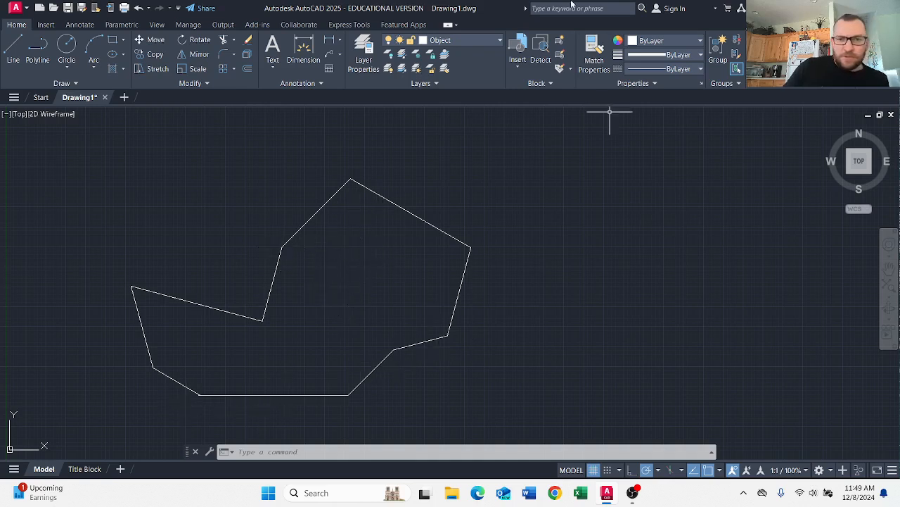
Step: Make the Dimensions layer current and add an angular dimension inside the corner between the base line and the adjoining 40-unit segment
click(466, 40)
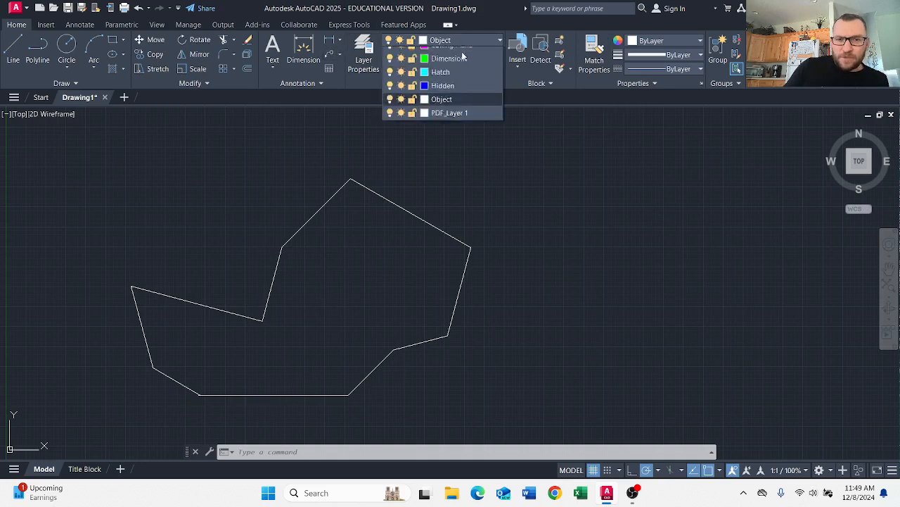
click(450, 98)
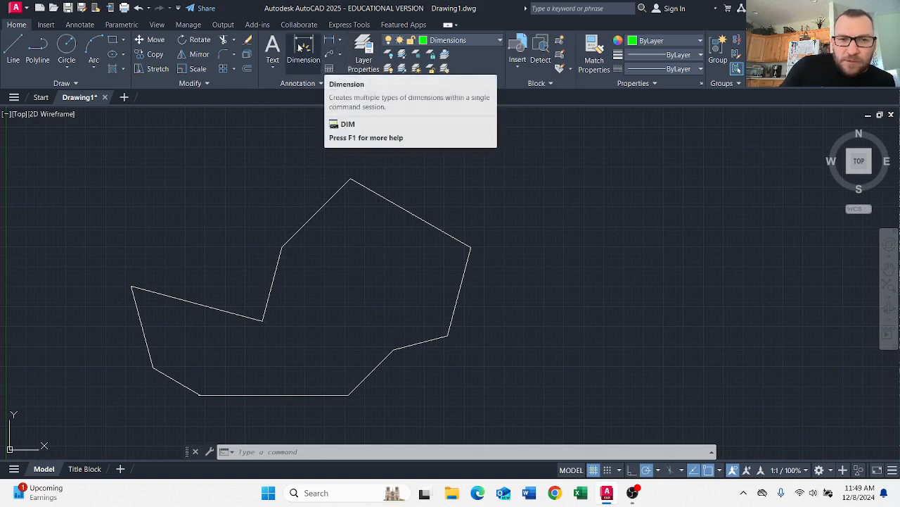
click(342, 42)
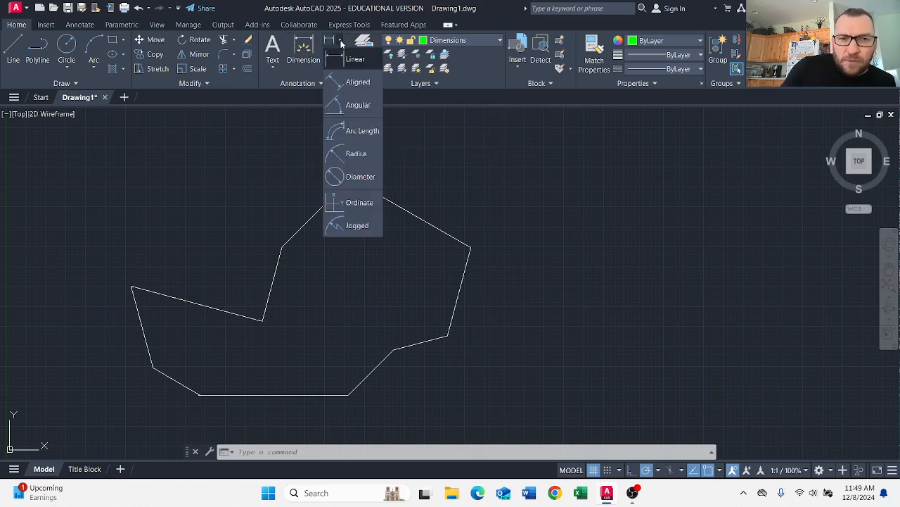
click(359, 105)
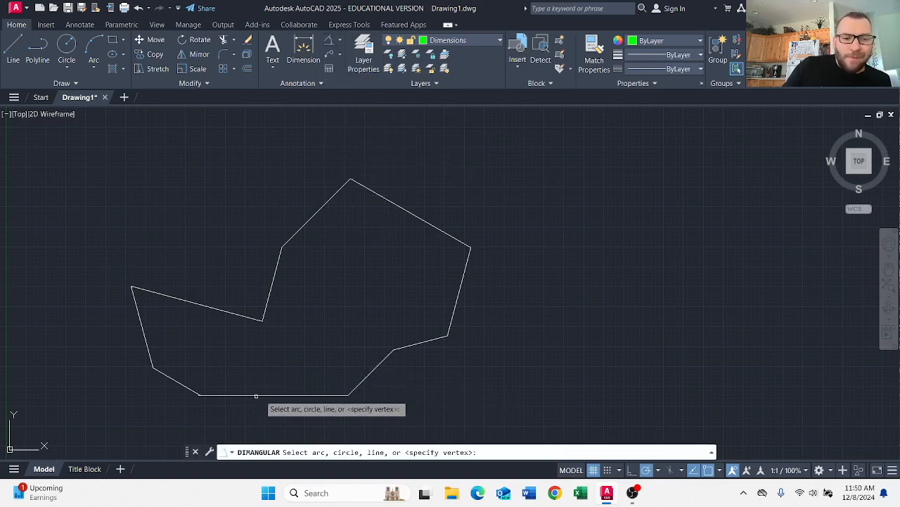
click(336, 395)
click(354, 389)
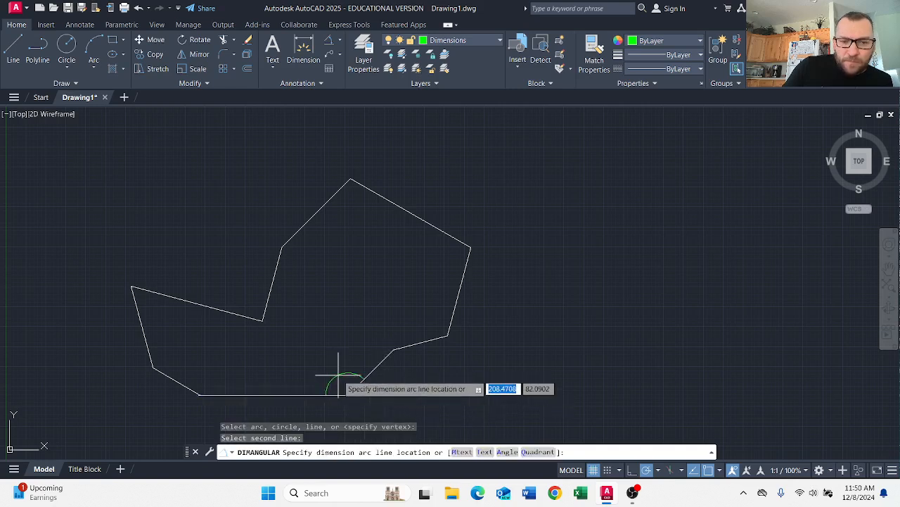
click(343, 384)
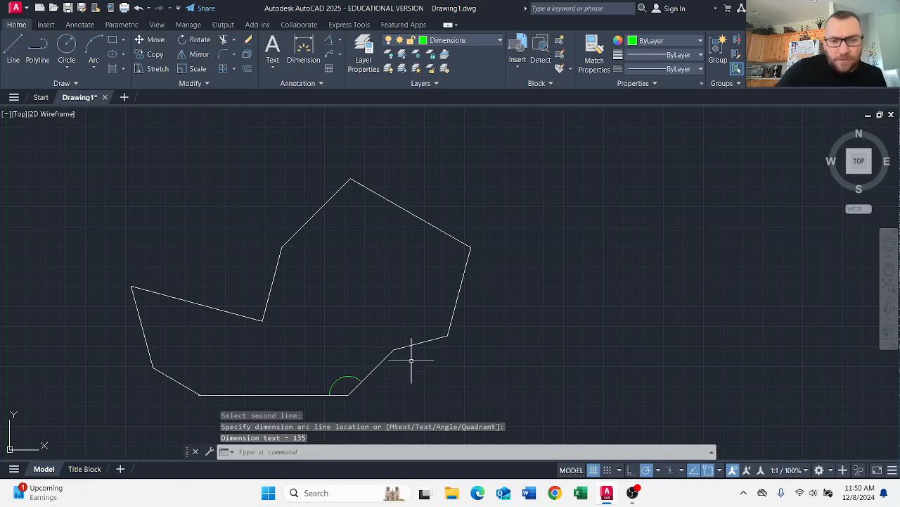
Step: Examine the text size of the angular dimension at the base line's right corner up close
right_click(337, 370)
click(320, 372)
scroll(341, 374, up, 3)
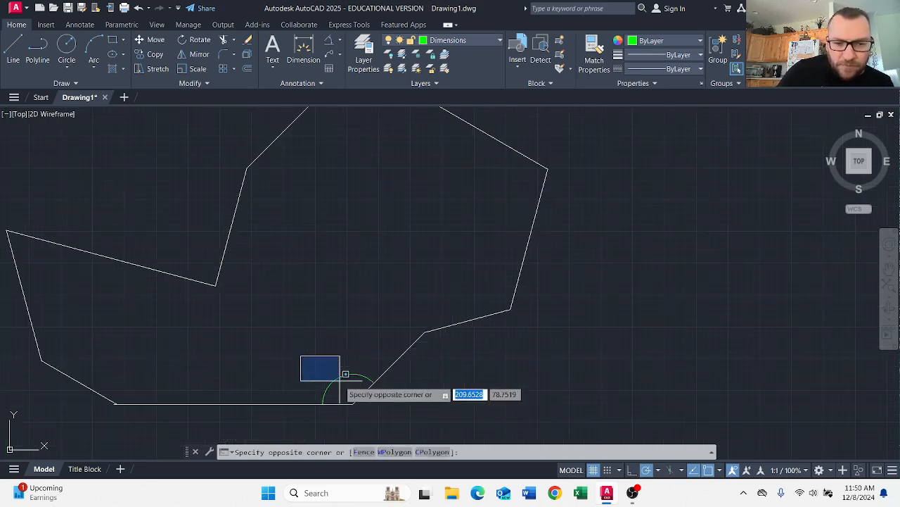
scroll(352, 375, up, 8)
scroll(345, 367, up, 4)
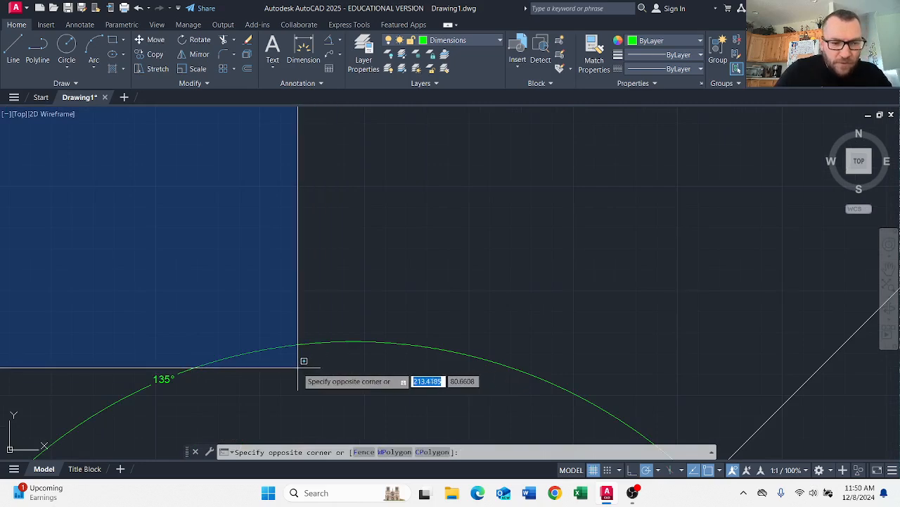
key(Escape)
scroll(240, 371, down, 7)
scroll(240, 372, down, 8)
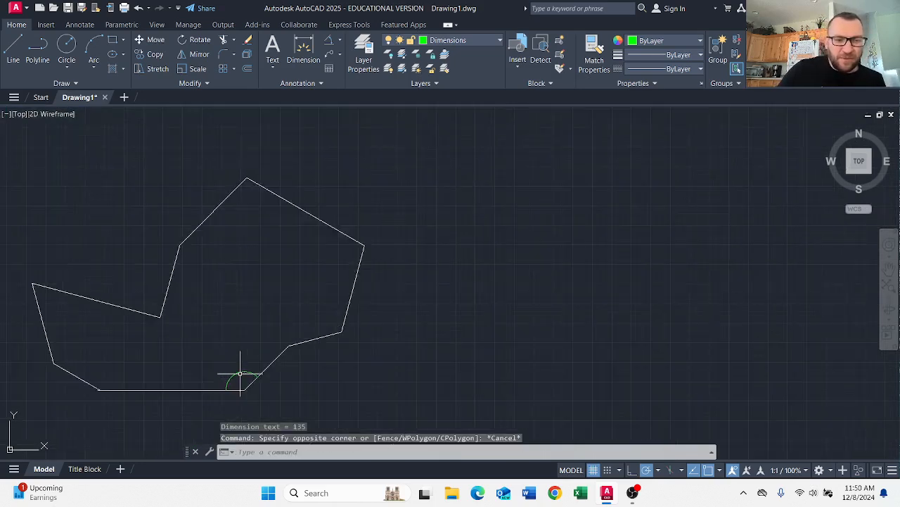
scroll(240, 372, up, 2)
middle_drag(240, 372, 352, 358)
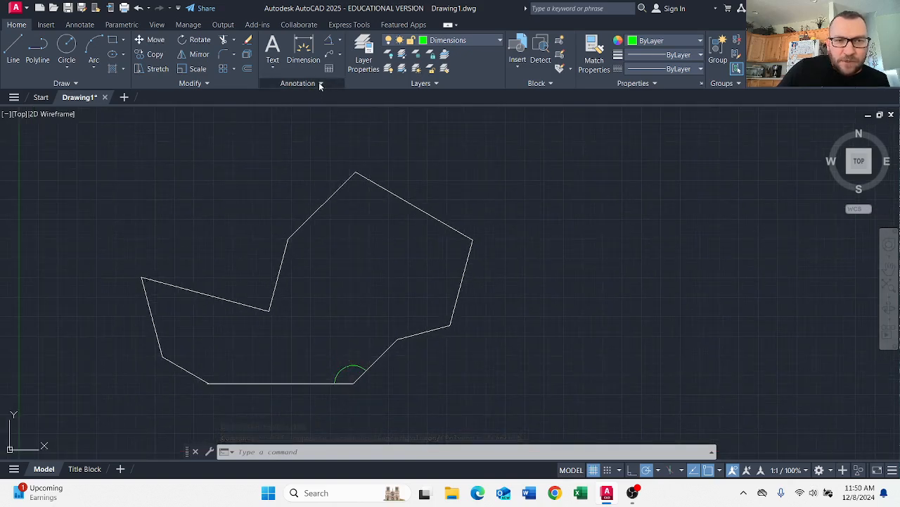
Step: Modify the Standard dimension style to use an overall scale of 25.4 for dimension features
click(321, 83)
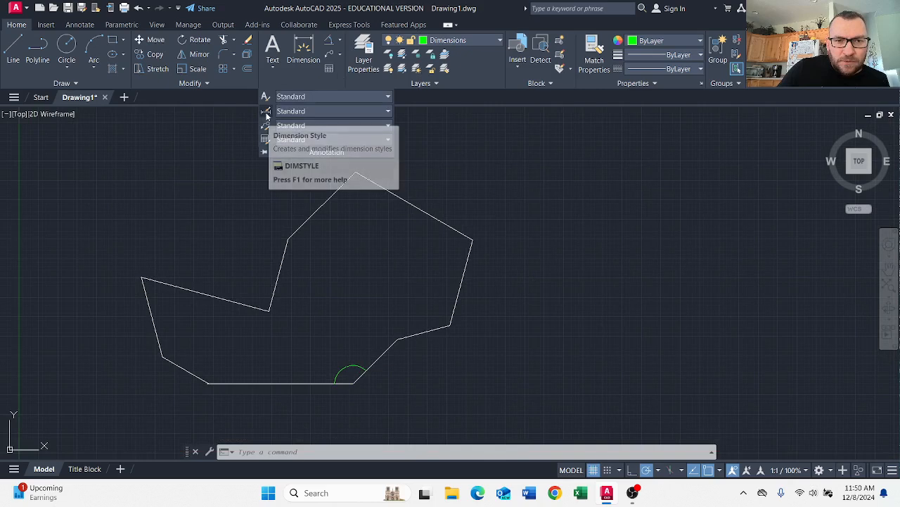
click(266, 113)
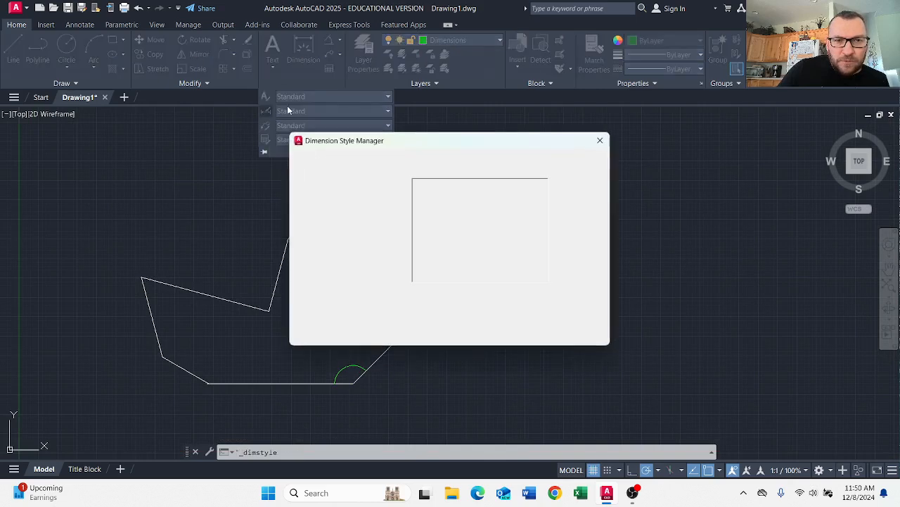
click(577, 219)
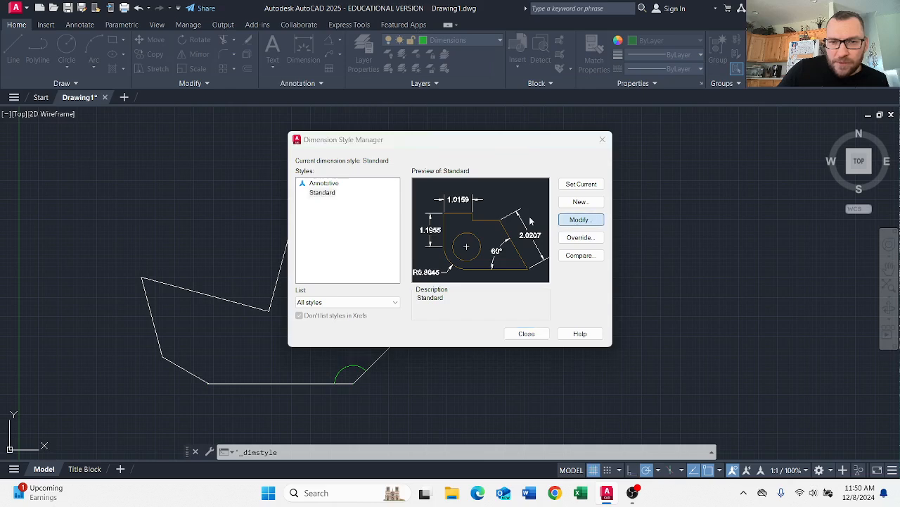
click(392, 117)
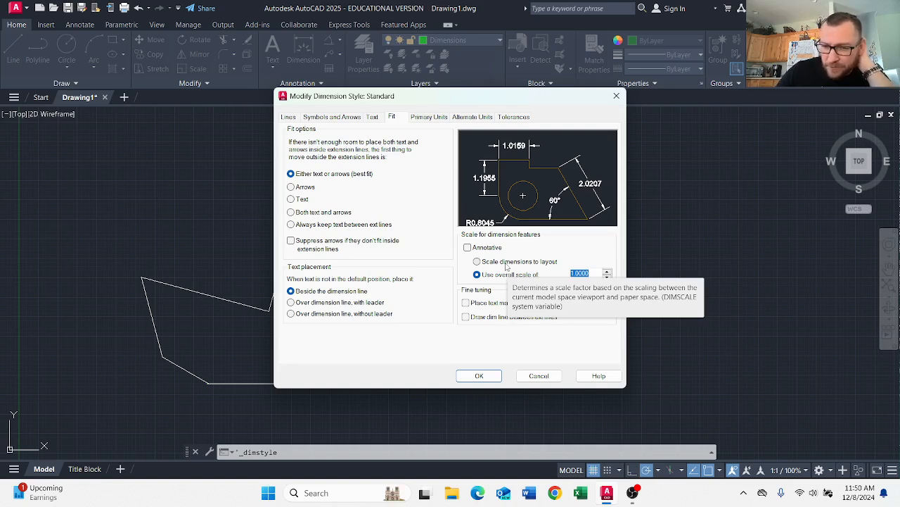
text(25.4)
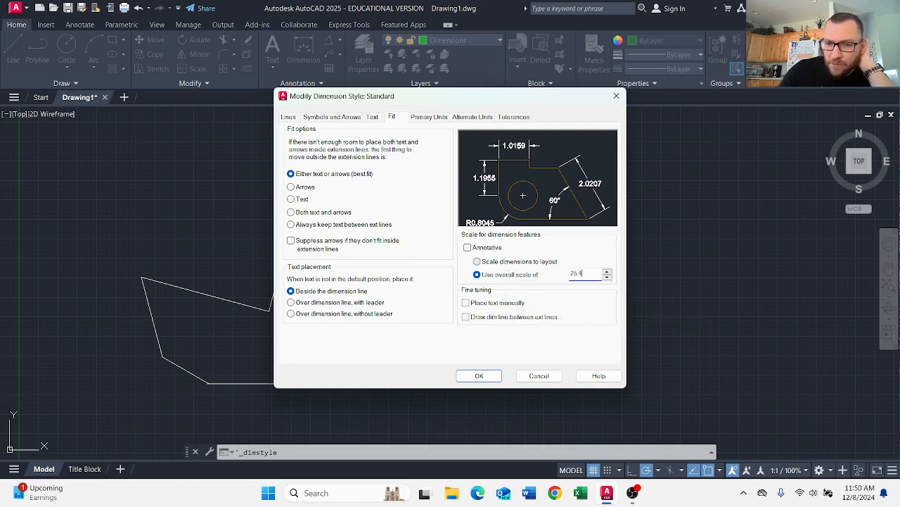
click(478, 374)
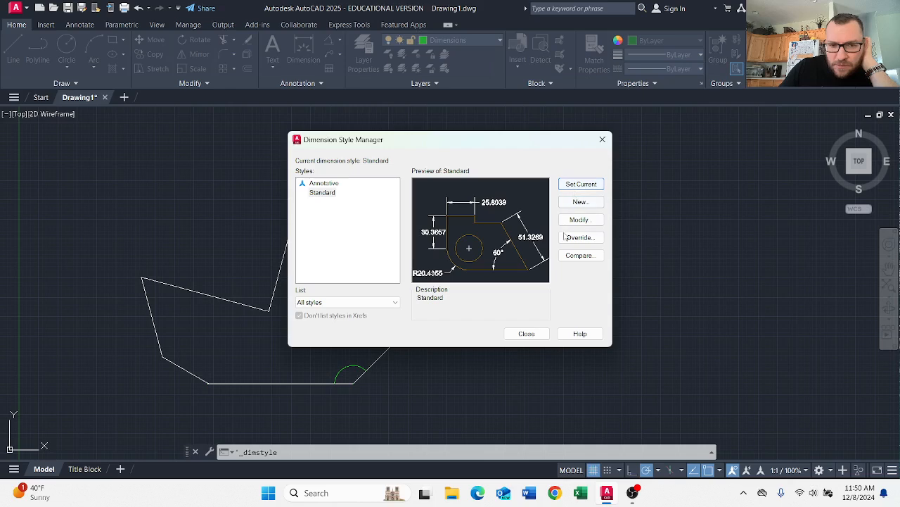
Step: Close the Dimension Style Manager and stretch the base line's angular dimension farther from its corner so its arc sits inside the outline
click(535, 337)
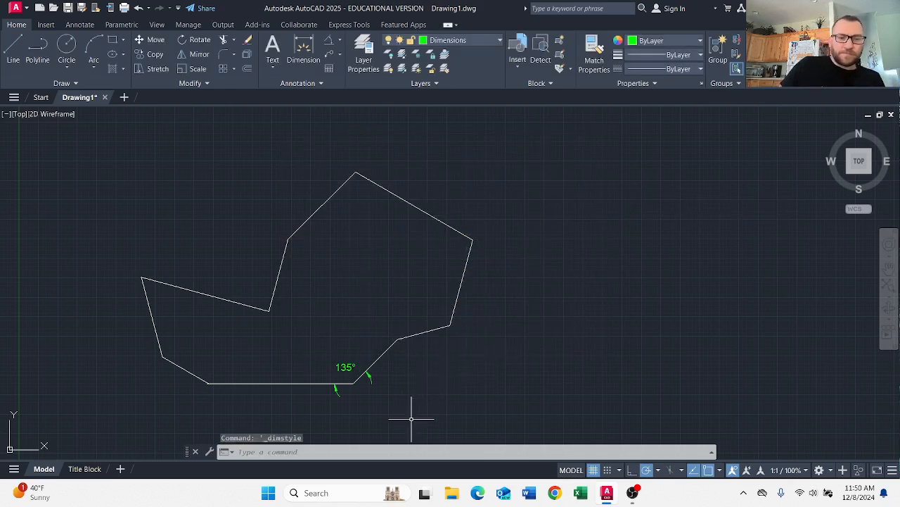
click(342, 368)
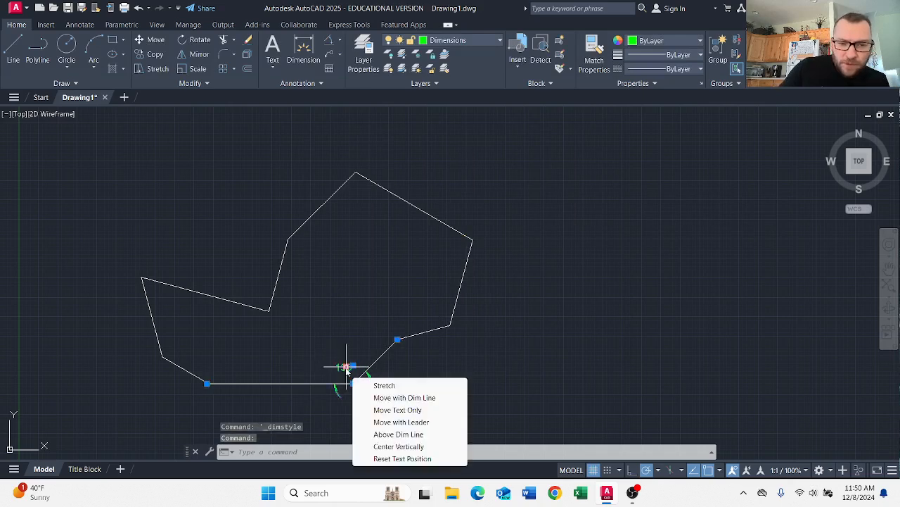
click(347, 366)
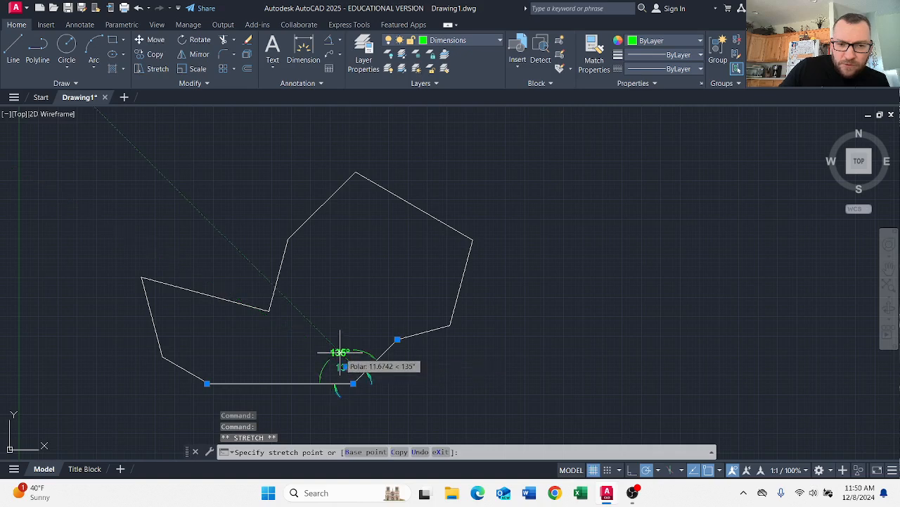
click(339, 352)
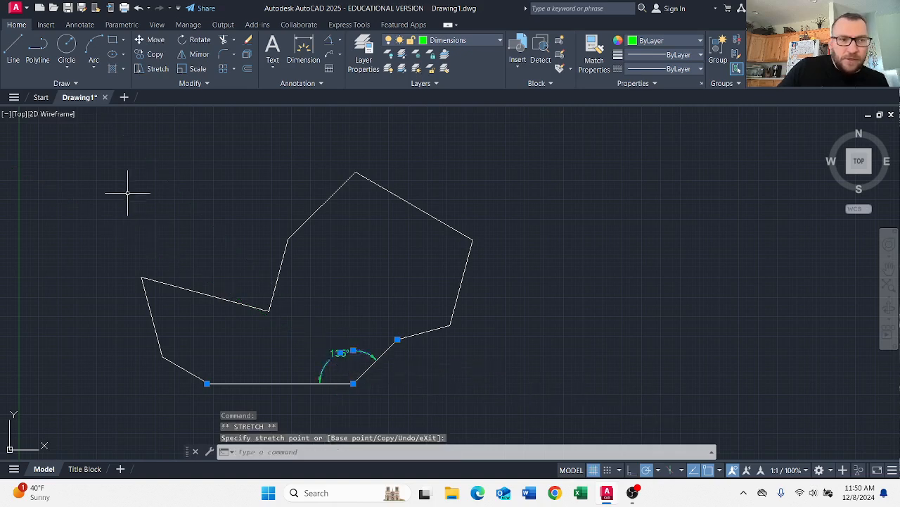
key(Escape)
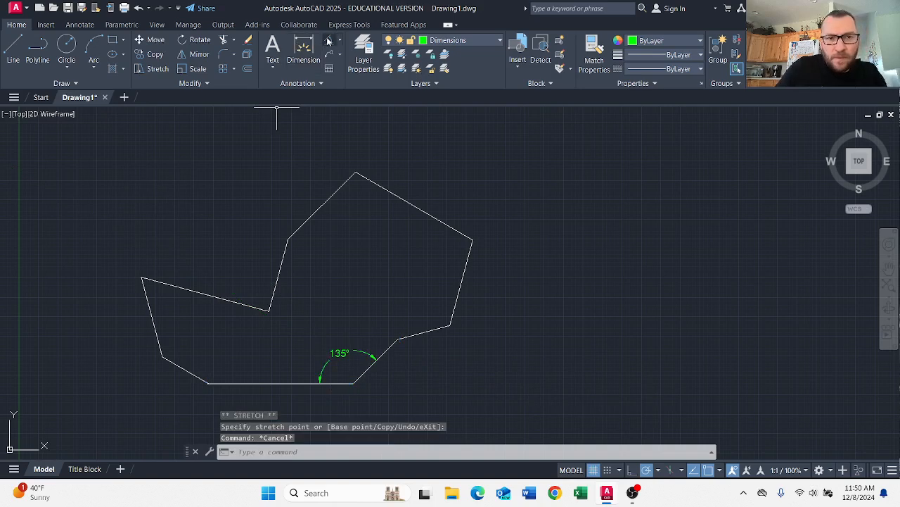
Step: Add angular dimensions outside the corner above the 40-unit segment and inside the corner where the short segment meets the steep right side
click(327, 41)
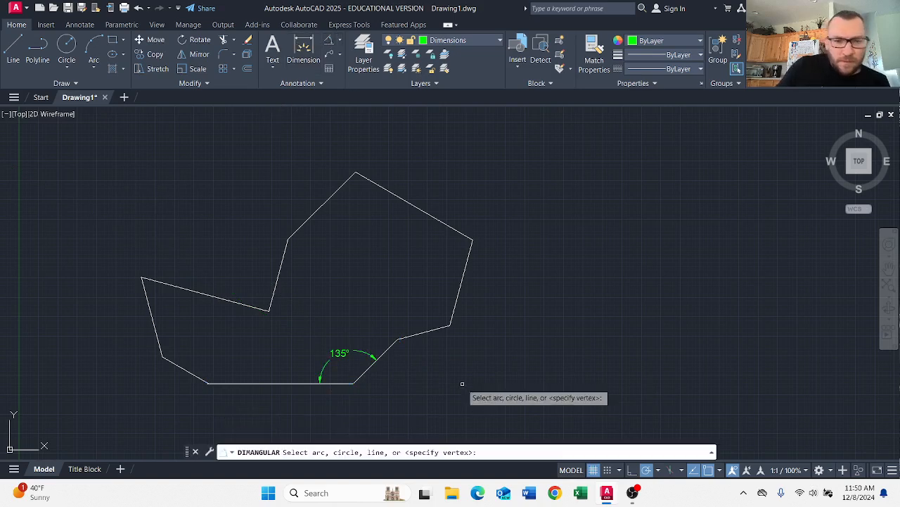
click(373, 362)
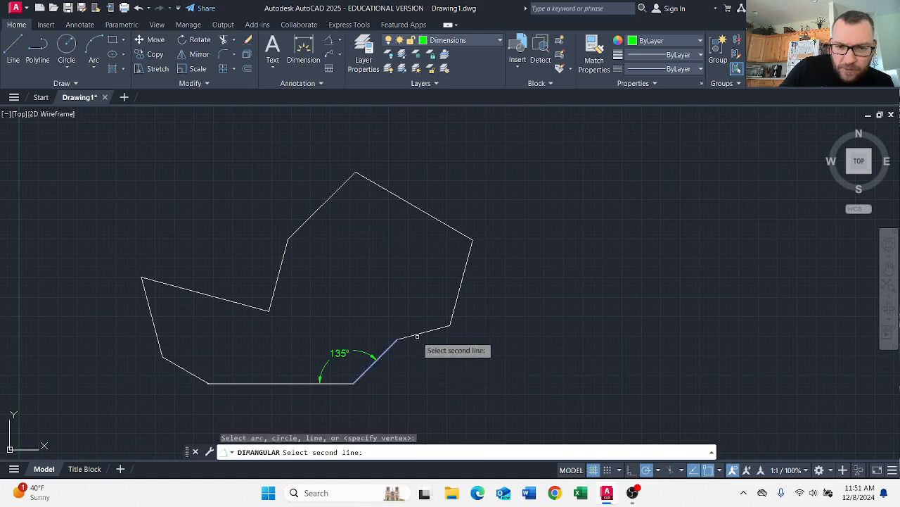
click(417, 335)
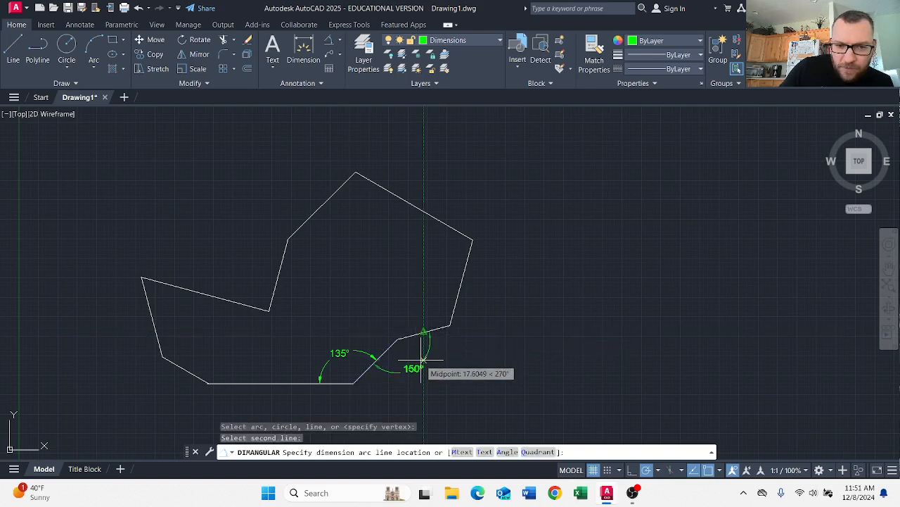
click(423, 361)
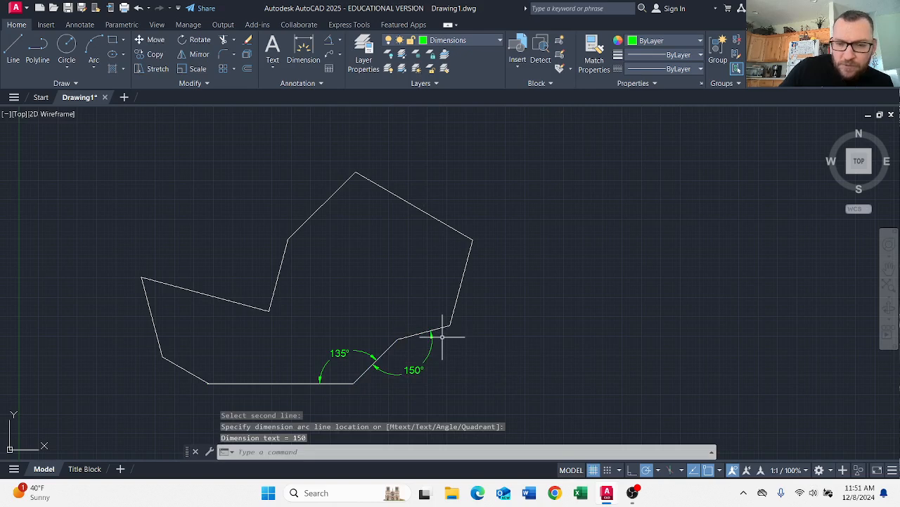
key(Return)
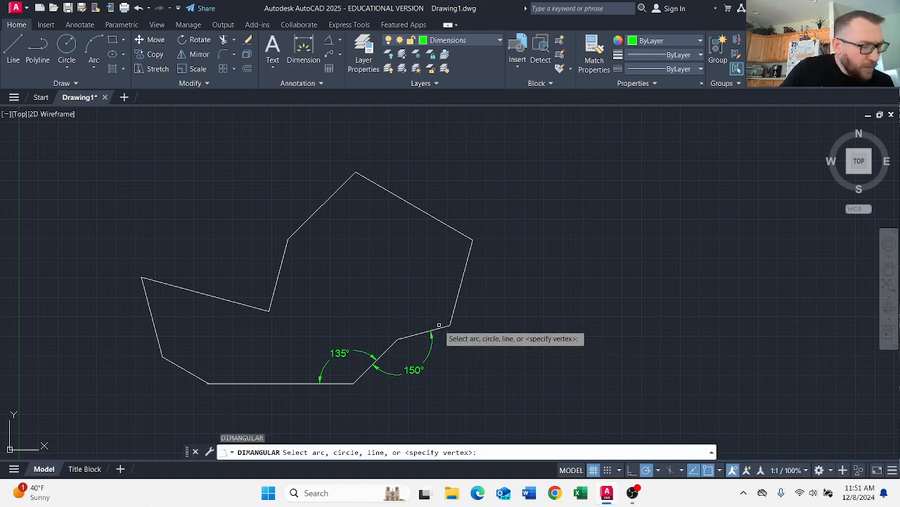
click(439, 328)
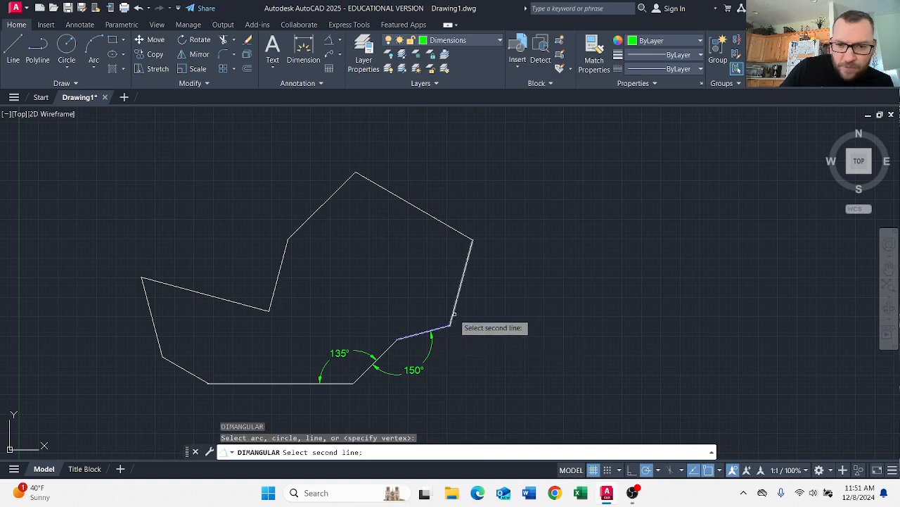
click(454, 315)
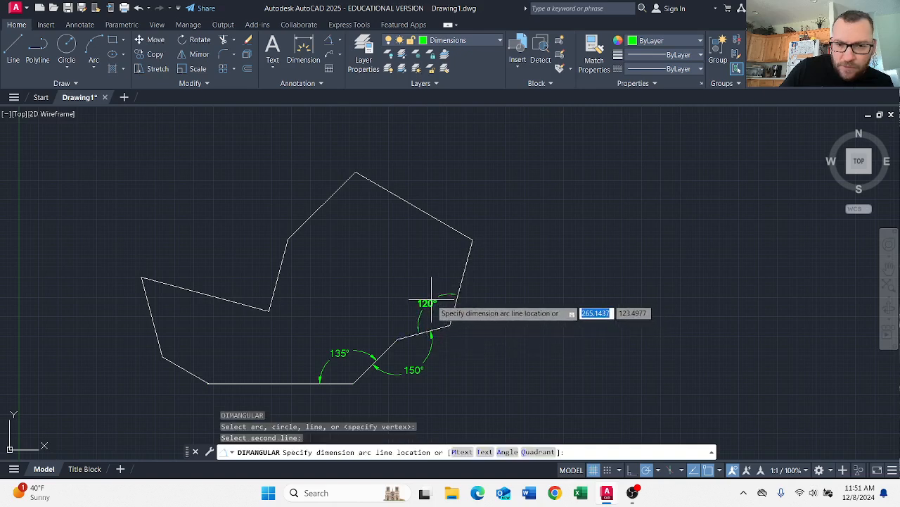
click(431, 296)
Step: Add angular dimensions inside the outline at the upper end of the steep right side and at the topmost corner
key(Return)
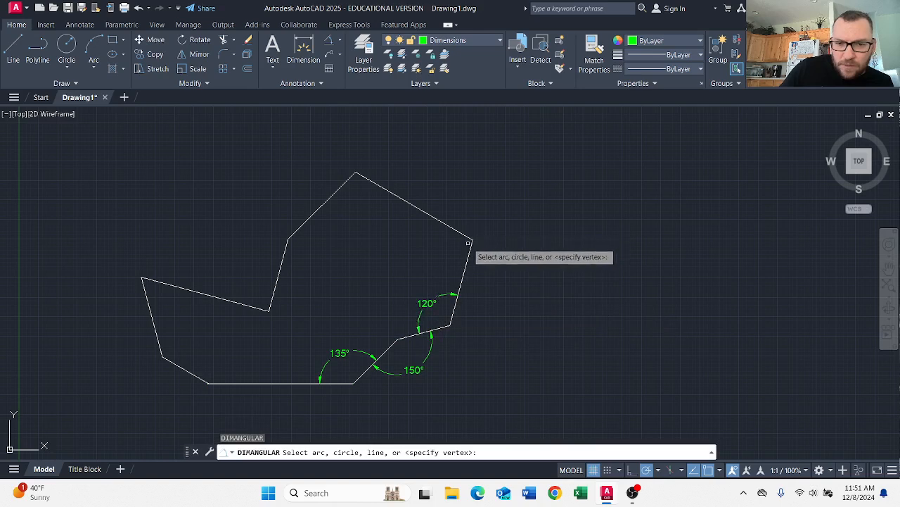
click(468, 248)
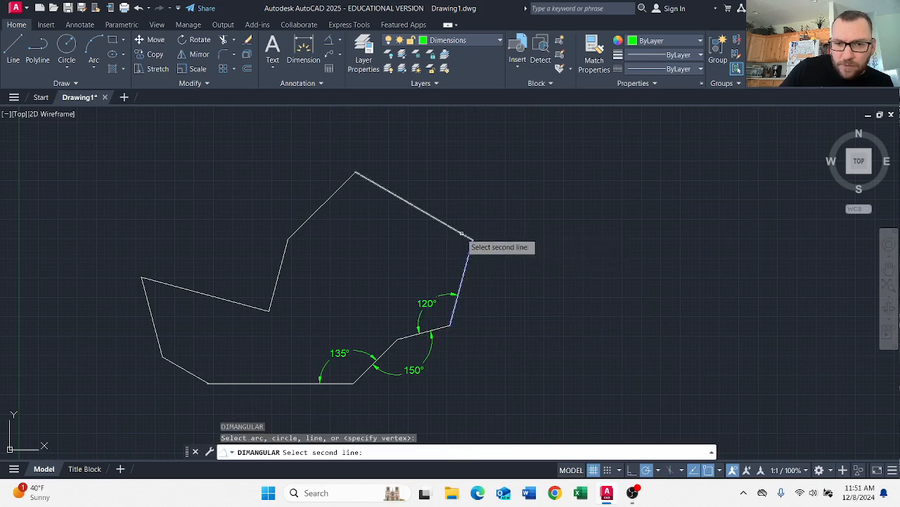
click(463, 233)
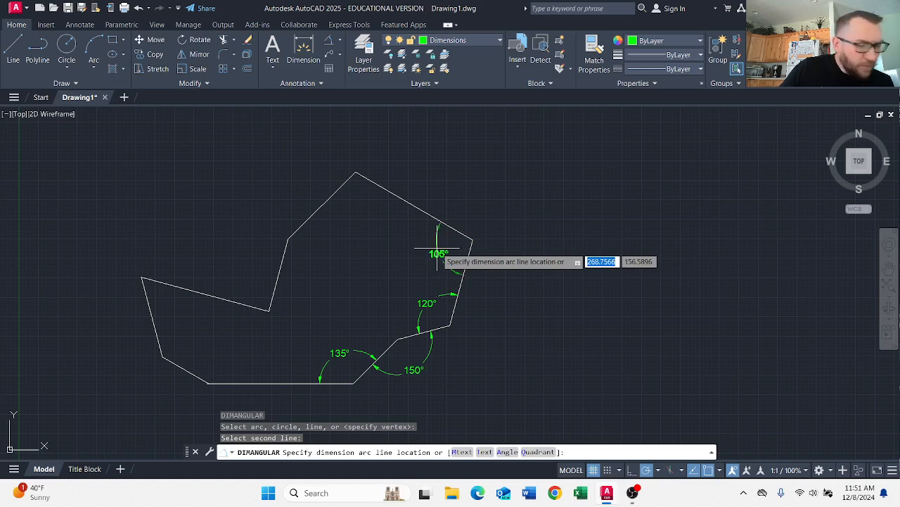
click(437, 248)
key(Return)
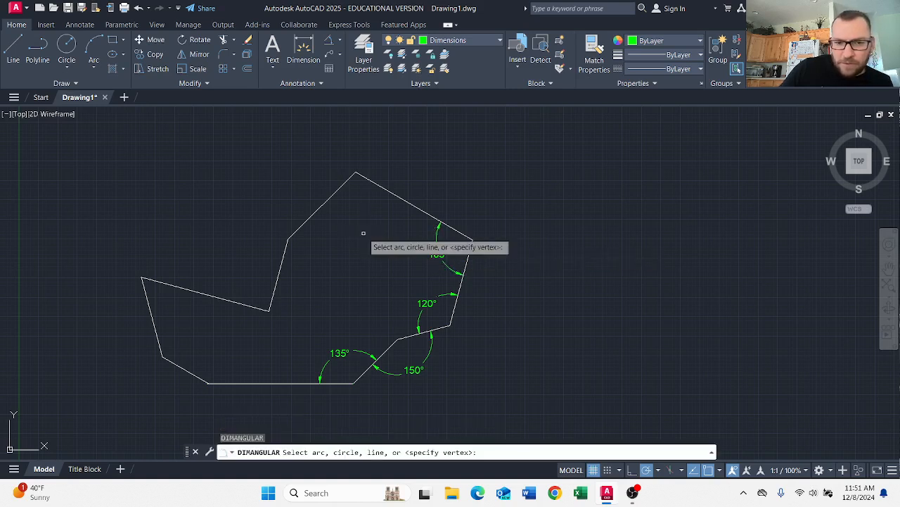
click(363, 183)
click(348, 179)
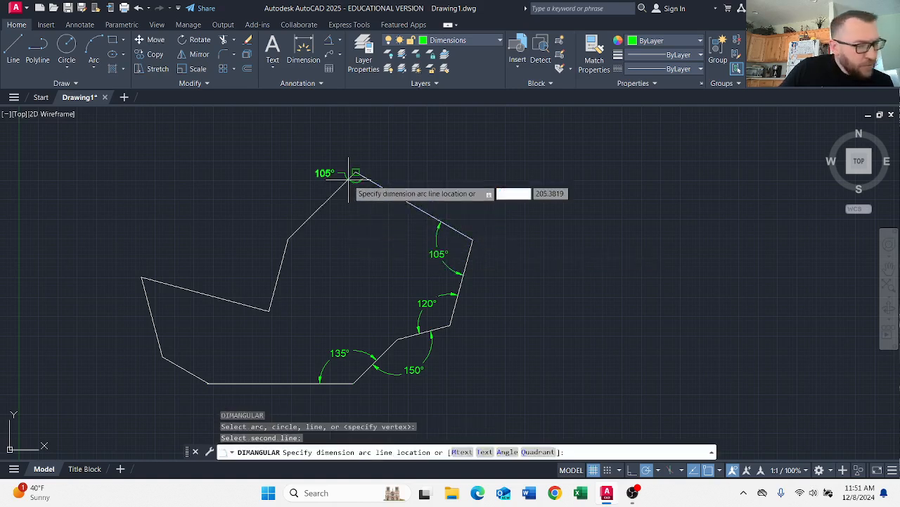
click(359, 210)
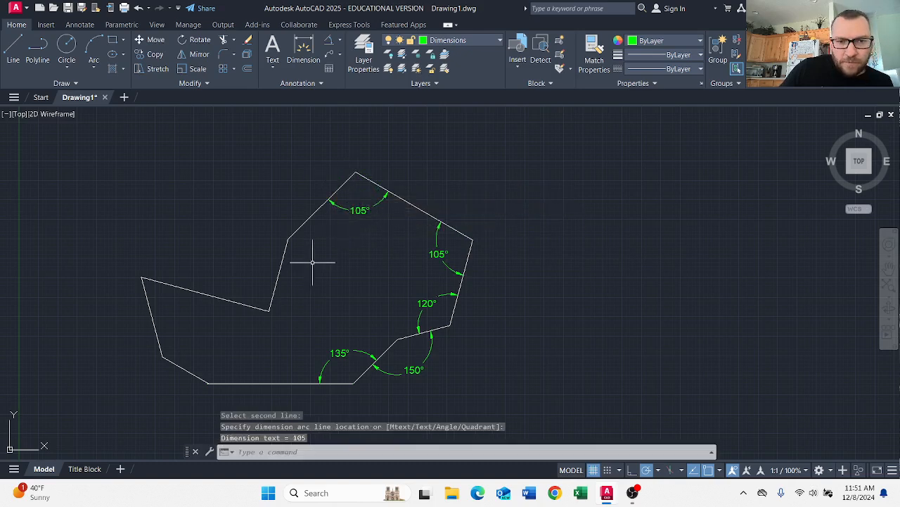
Step: Add angular dimensions inside the corner down-left of the topmost corner and in the open side of the notch below it
key(Return)
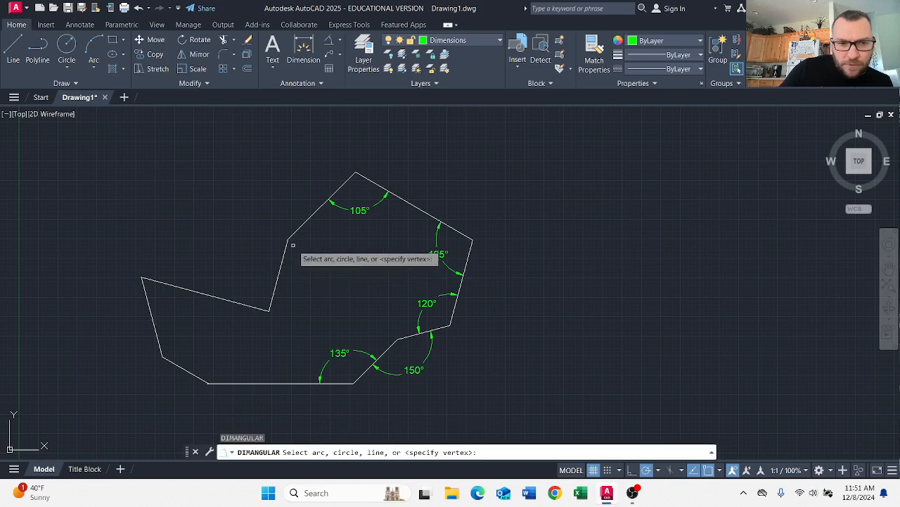
click(295, 232)
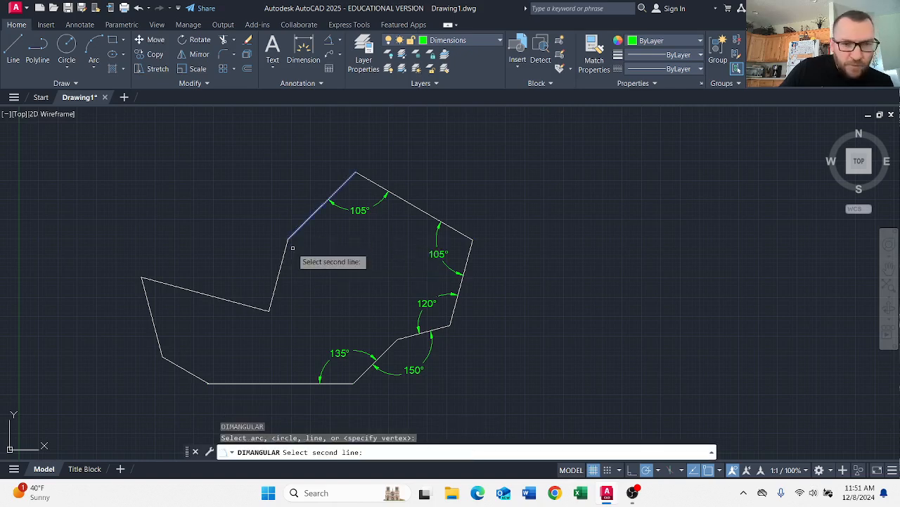
click(285, 254)
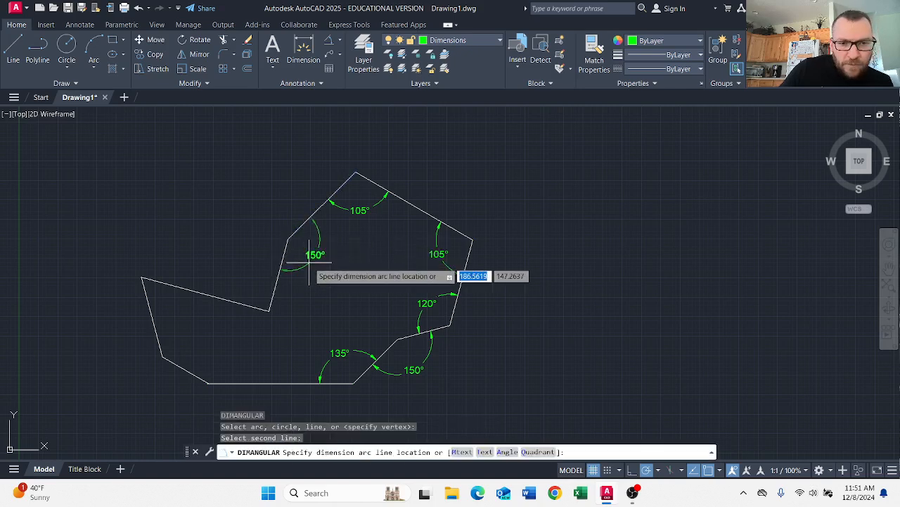
click(306, 262)
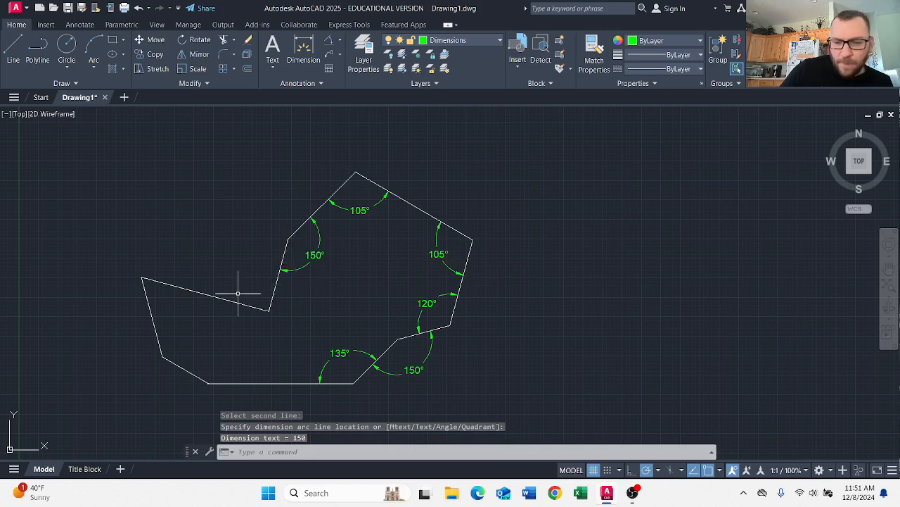
key(Return)
click(265, 308)
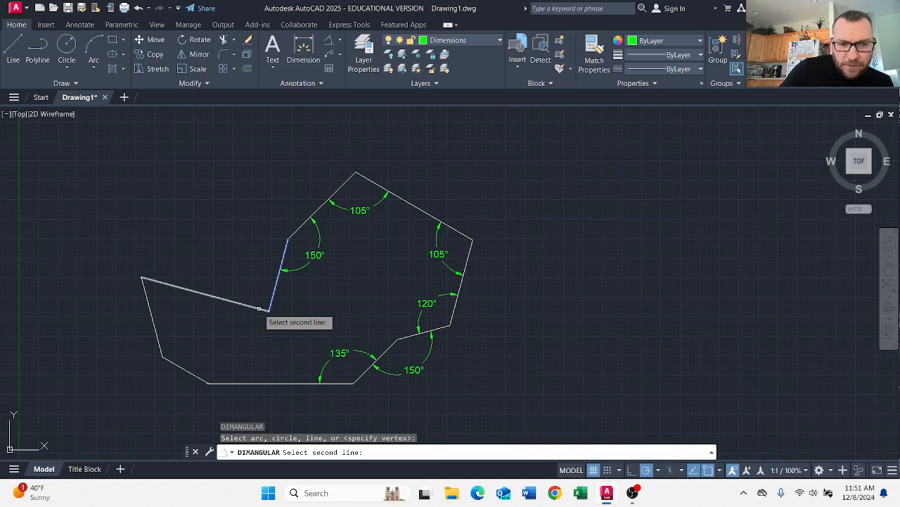
click(263, 306)
click(249, 280)
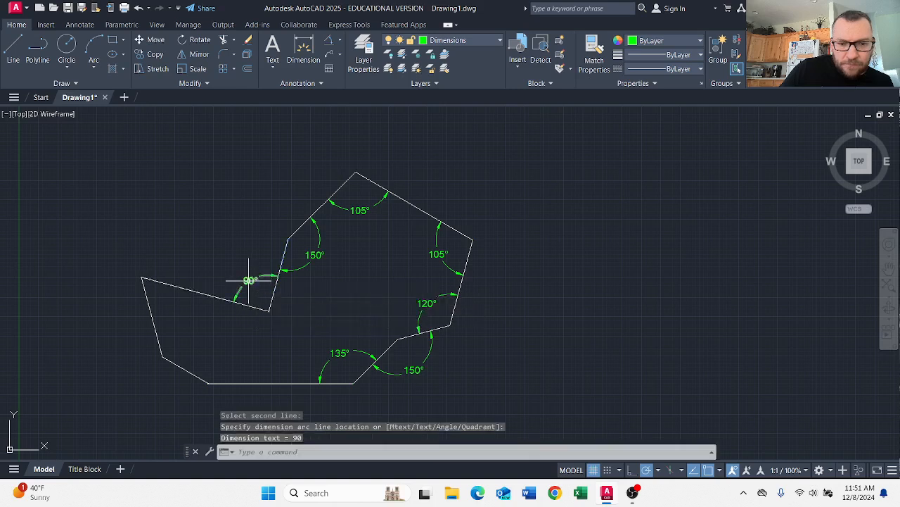
Step: Add an angular dimension inside the outline's far-left pointed corner
key(Return)
click(166, 285)
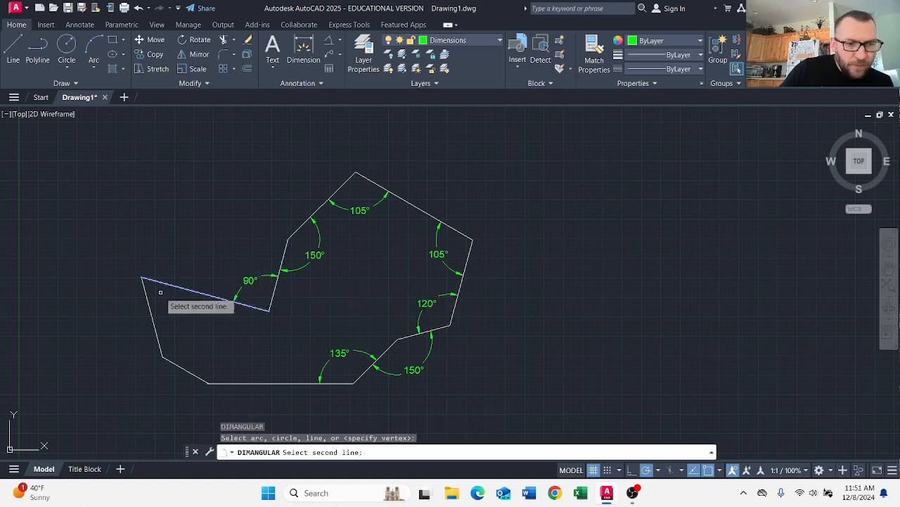
click(148, 299)
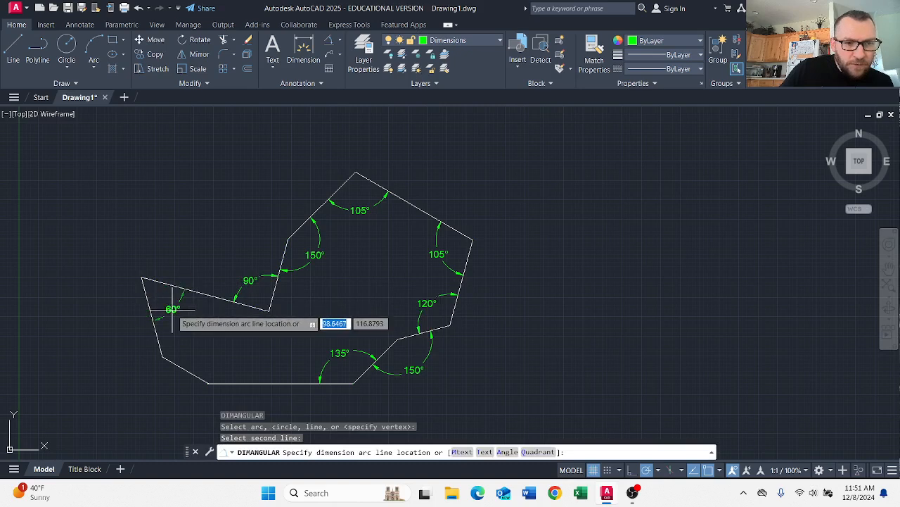
click(172, 308)
Step: Cancel the angular dimension command and erase the sloped closing segment at the left end of the base line
key(Return)
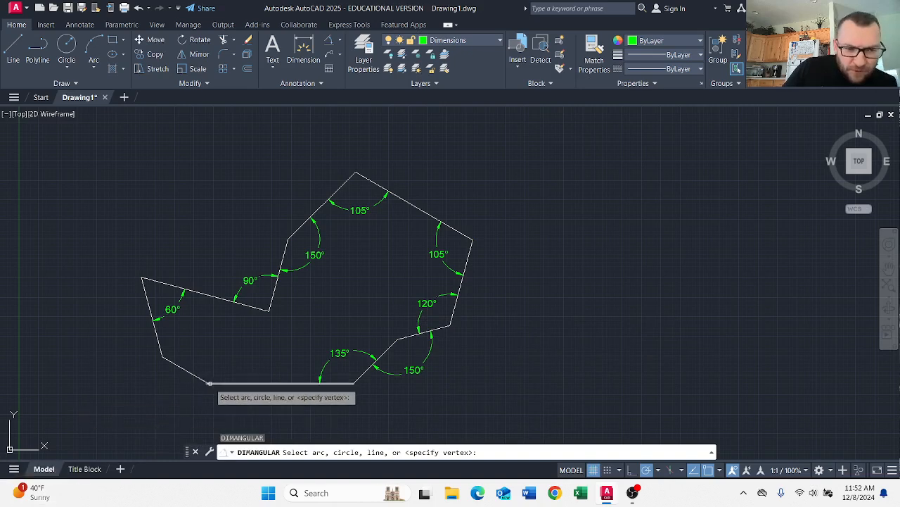
scroll(185, 378, up, 4)
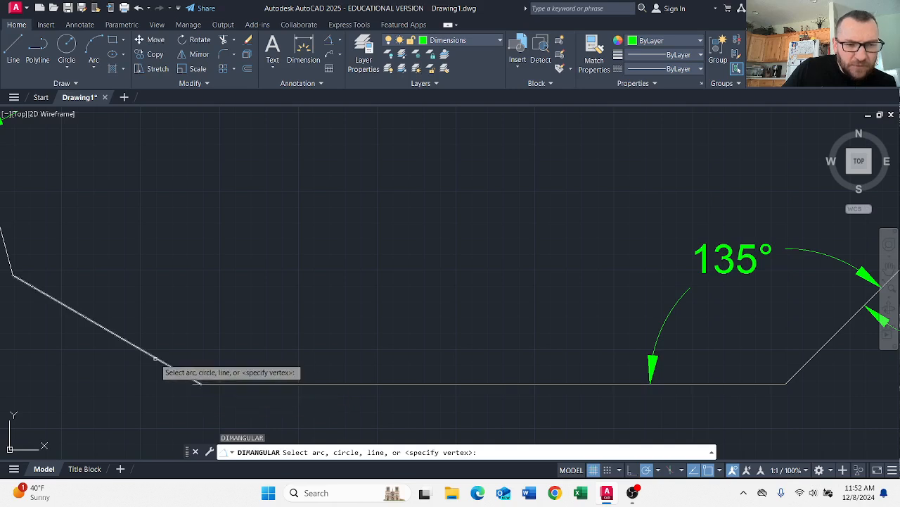
key(Escape)
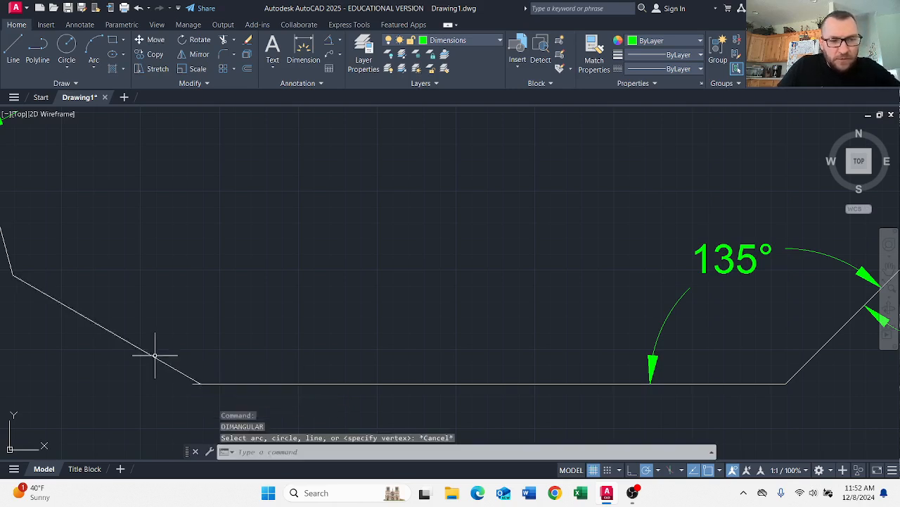
click(154, 359)
key(Delete)
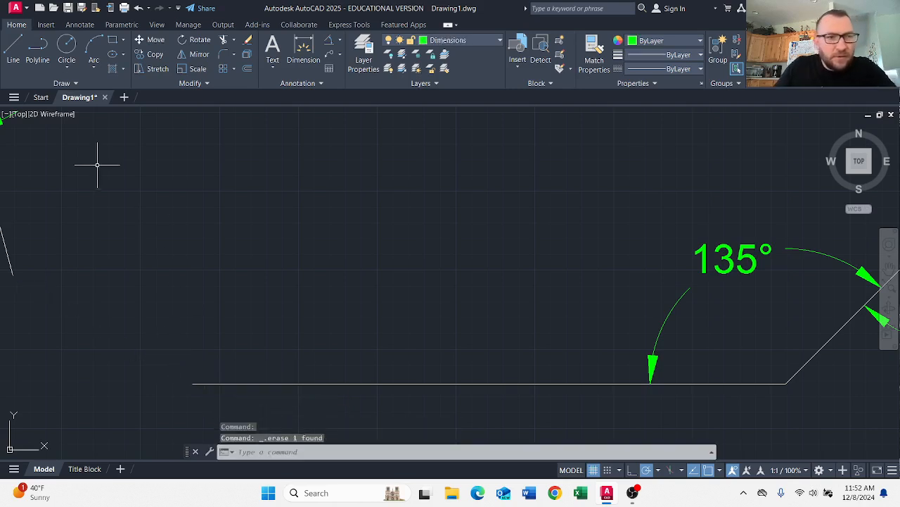
click(13, 45)
click(14, 273)
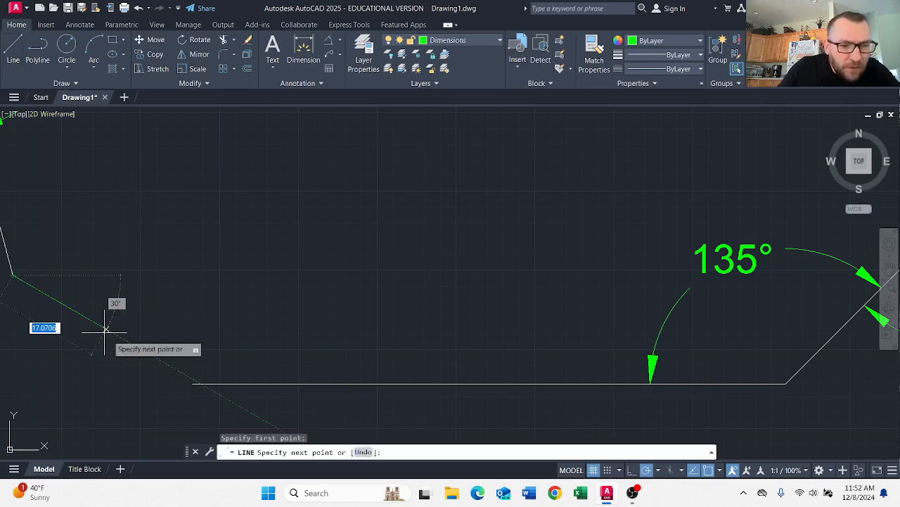
click(190, 382)
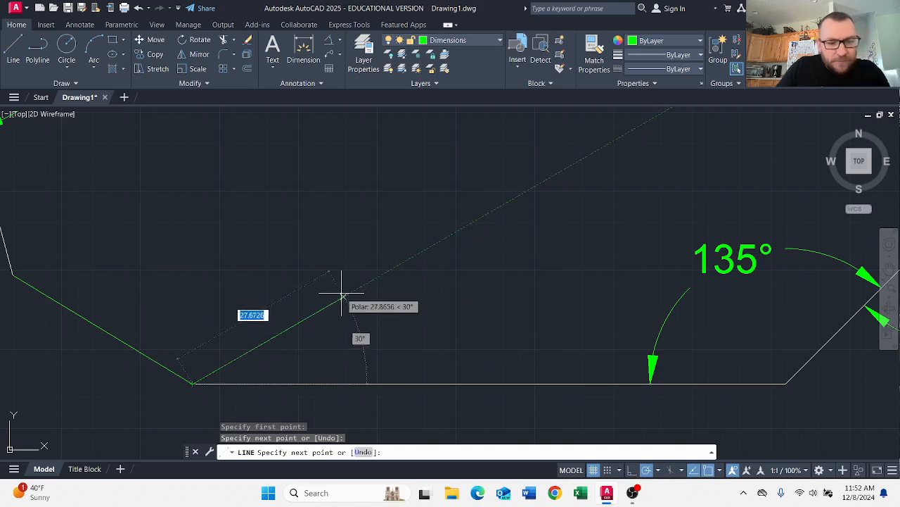
key(Escape)
key(ctrl+z)
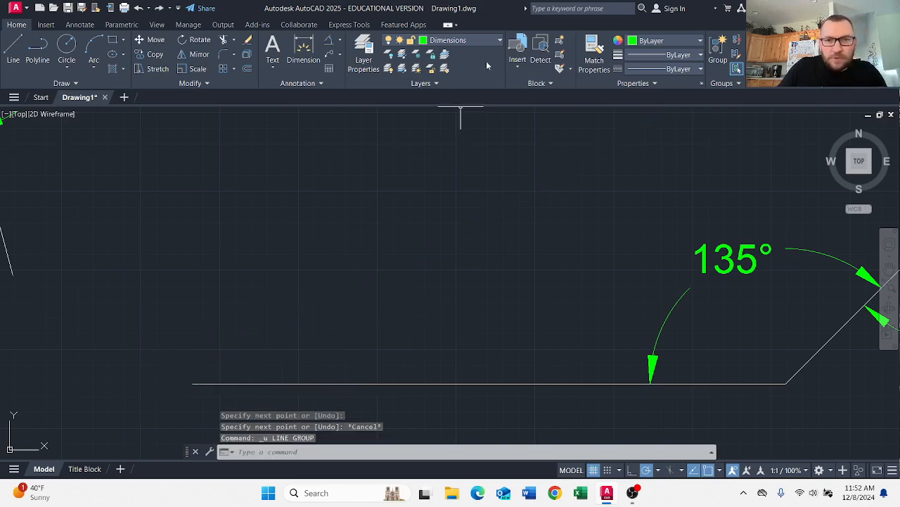
Step: Draw the closing line on the Object layer from the lower end of the far-left side to the left end of the base line
click(459, 43)
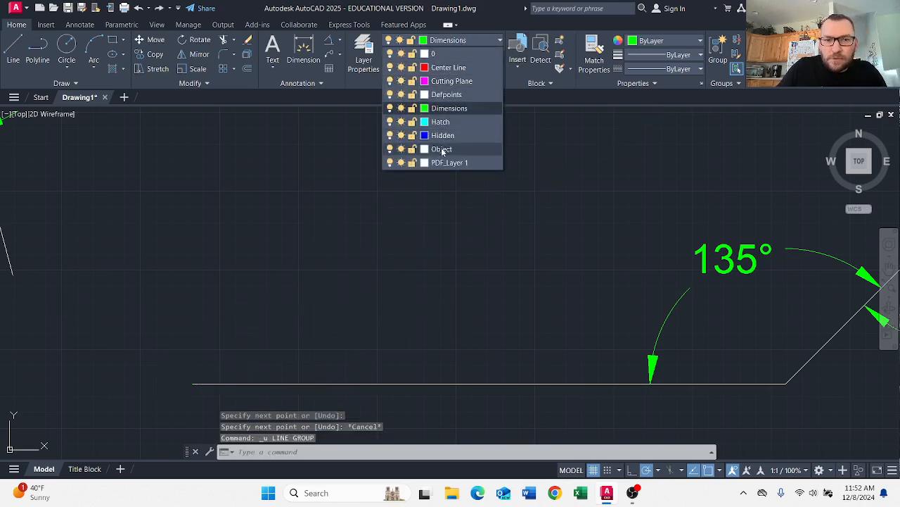
click(442, 150)
click(13, 49)
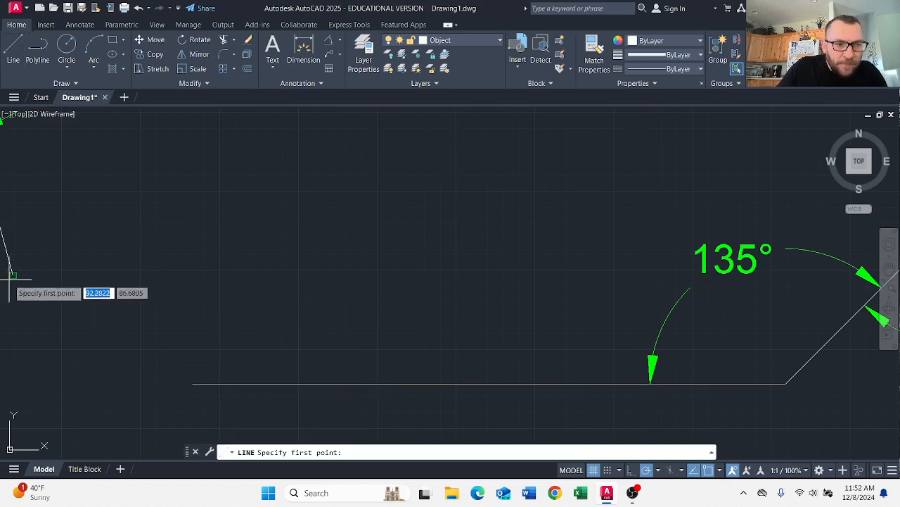
click(12, 274)
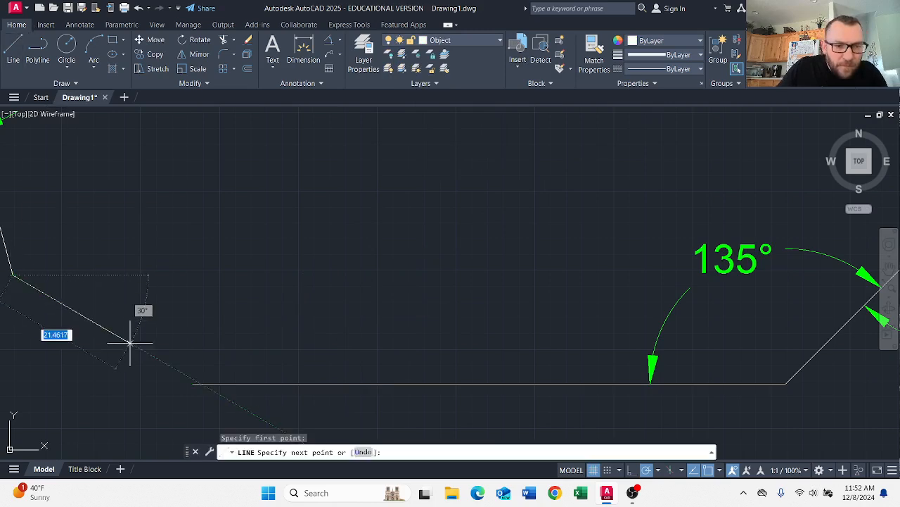
click(192, 383)
key(Escape)
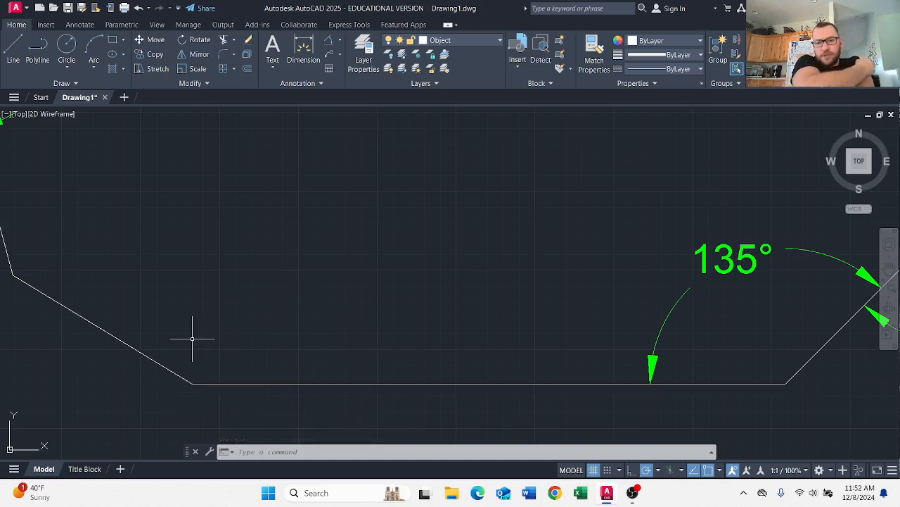
scroll(232, 256, down, 4)
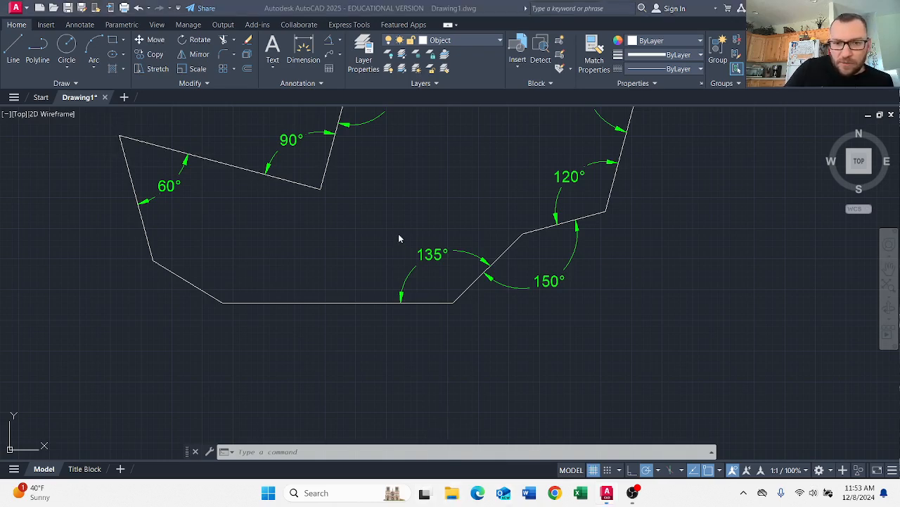
Step: Switch to File Explorer and open the Assignments folder under My Drive, 01Vanguard, 2022-23, EDDT 1040
click(452, 492)
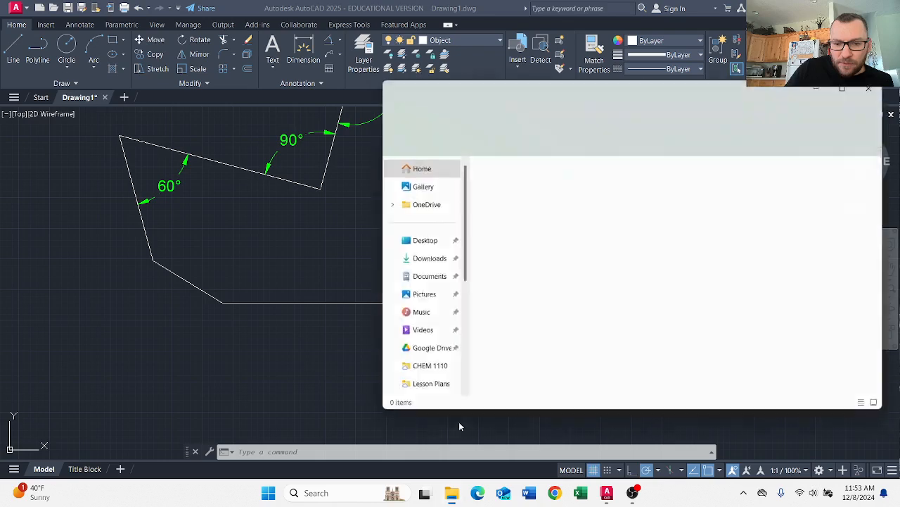
click(415, 354)
double_click(513, 185)
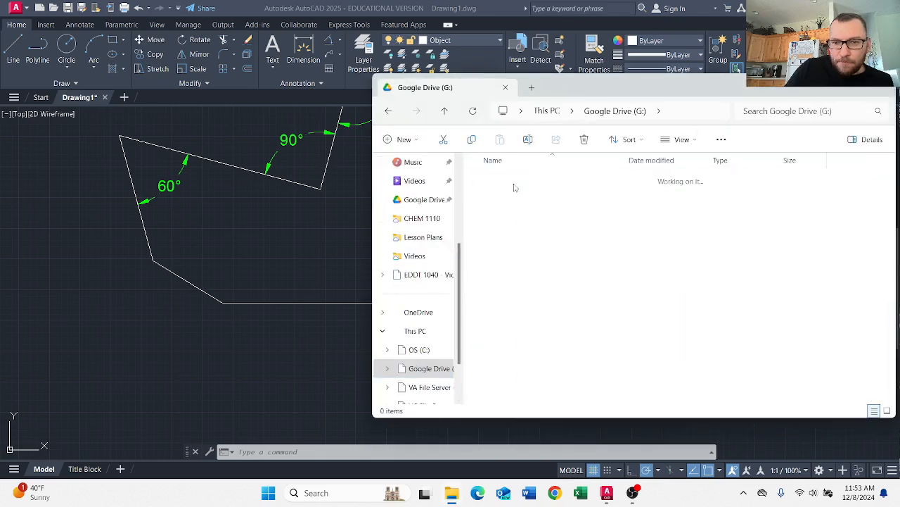
double_click(515, 184)
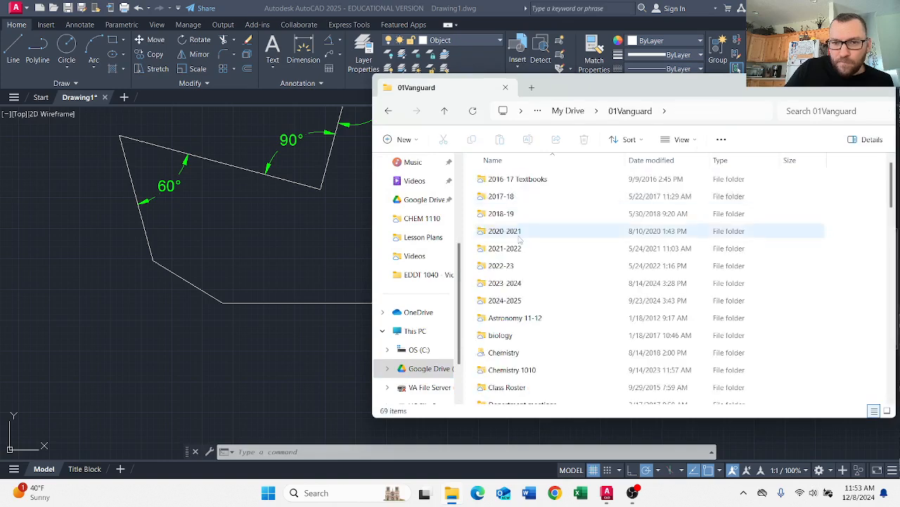
click(510, 266)
double_click(510, 266)
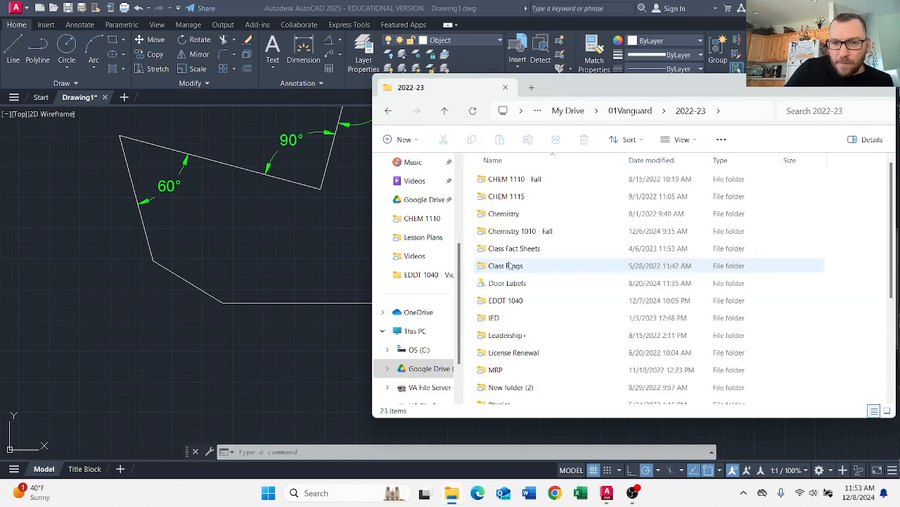
double_click(510, 299)
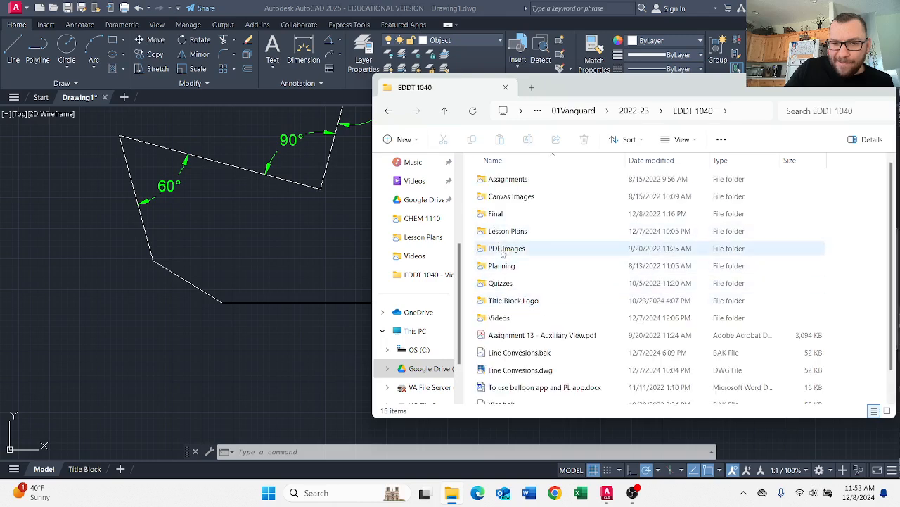
double_click(507, 180)
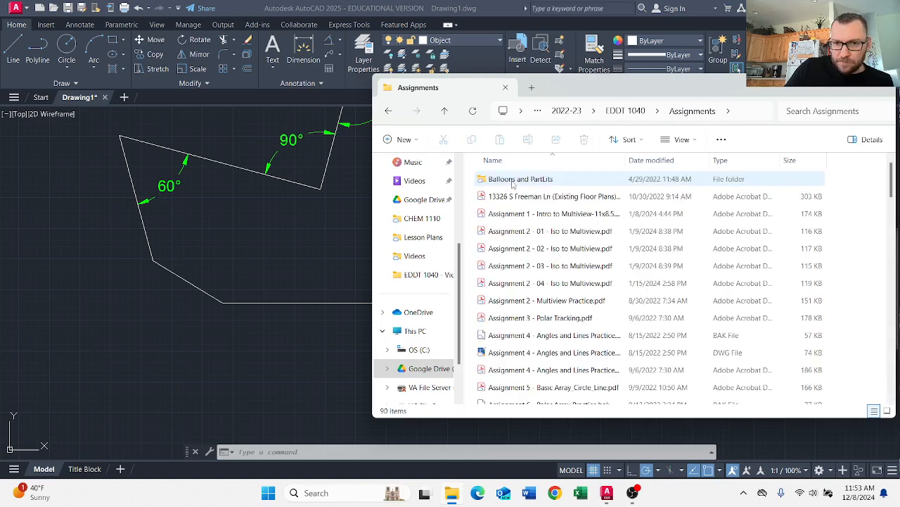
Step: Open Assignment 3 - Polar Tracking.pdf to view the reference sheet, and close it again
click(555, 320)
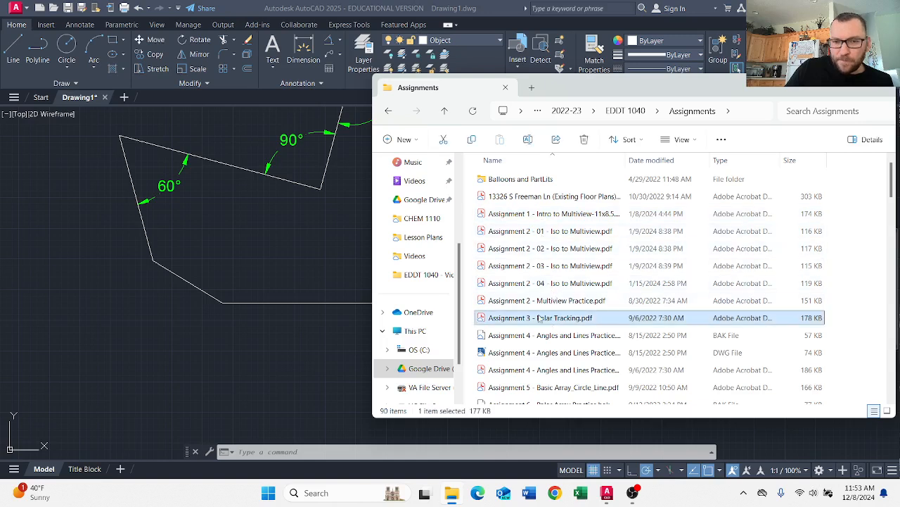
double_click(507, 322)
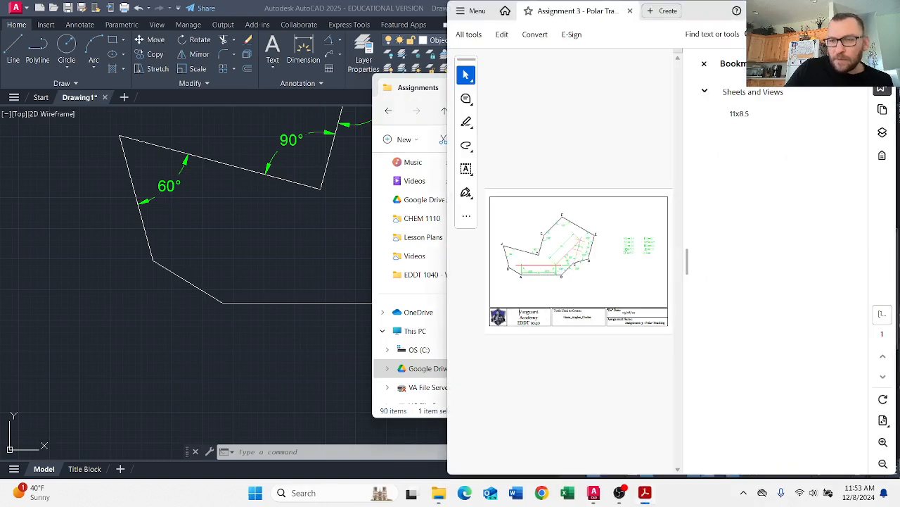
click(883, 10)
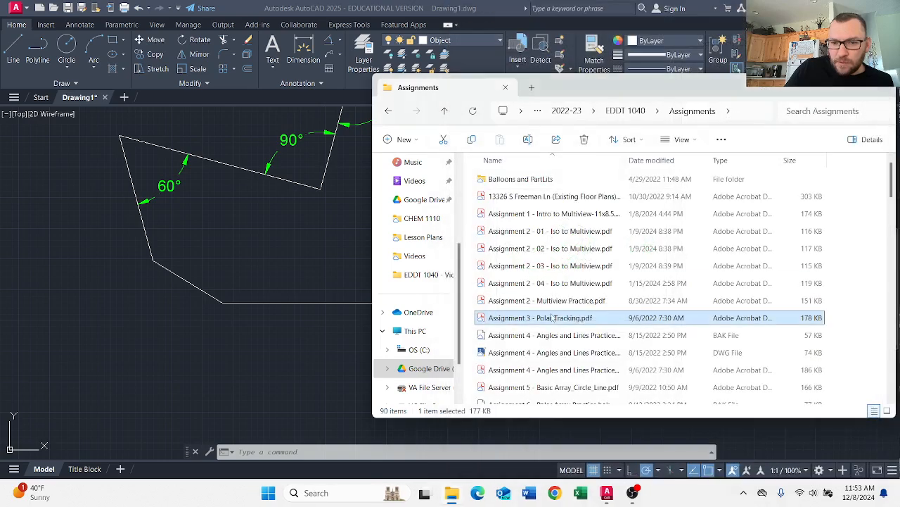
Step: Look through the Assignments folder for a drawing file of the polar tracking assignment
scroll(533, 271, down, 7)
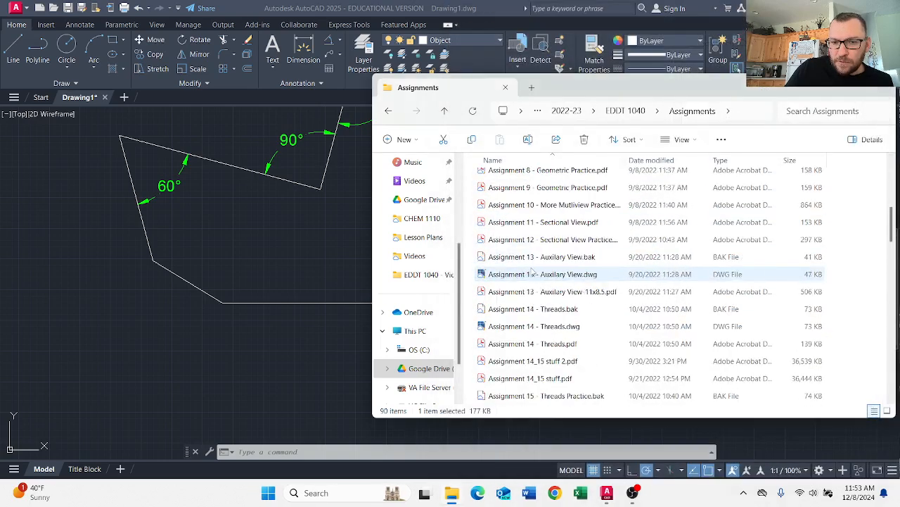
scroll(533, 271, down, 4)
scroll(533, 271, up, 3)
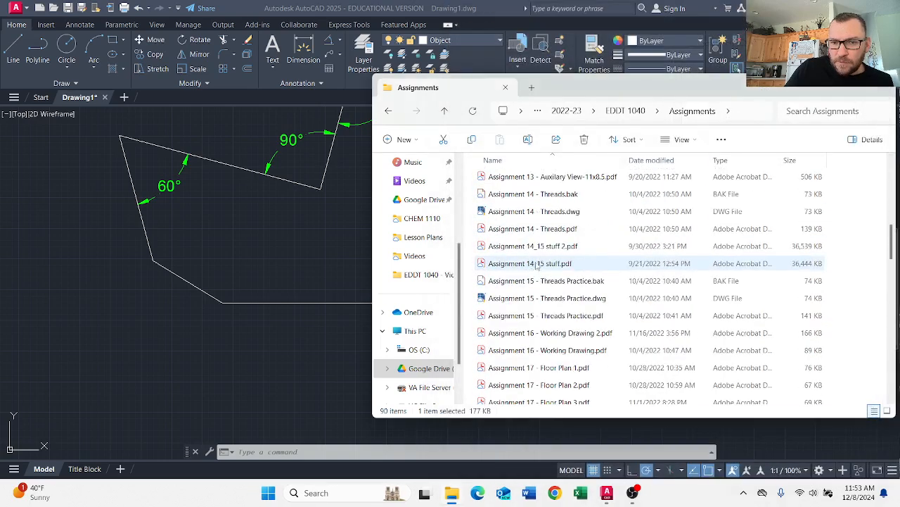
scroll(549, 274, up, 10)
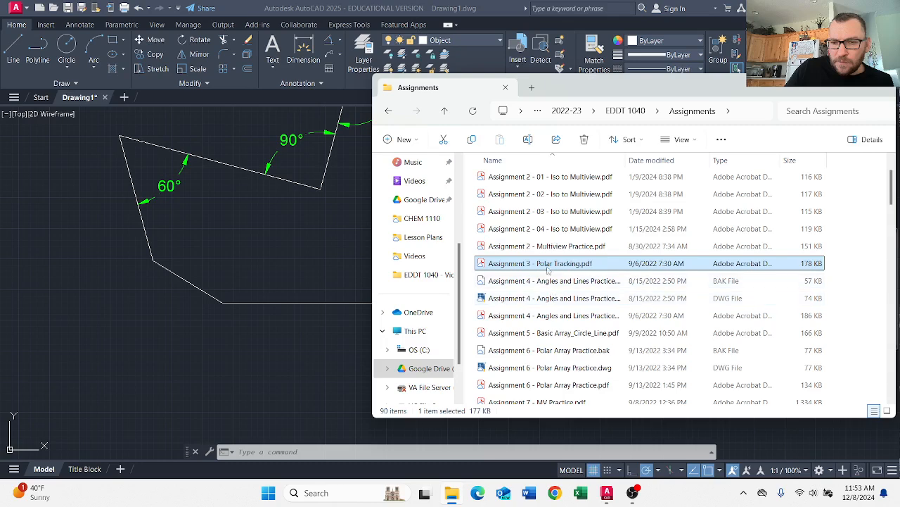
scroll(553, 273, down, 10)
scroll(553, 274, down, 3)
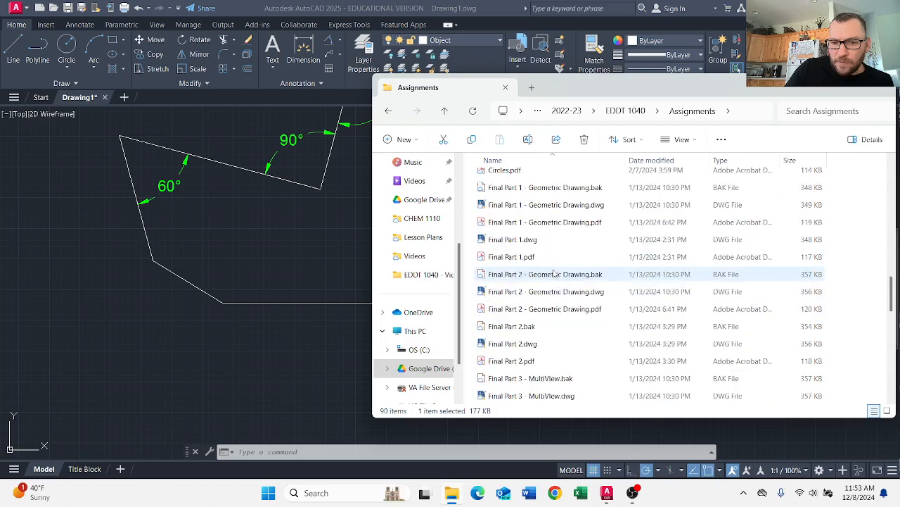
scroll(554, 274, up, 6)
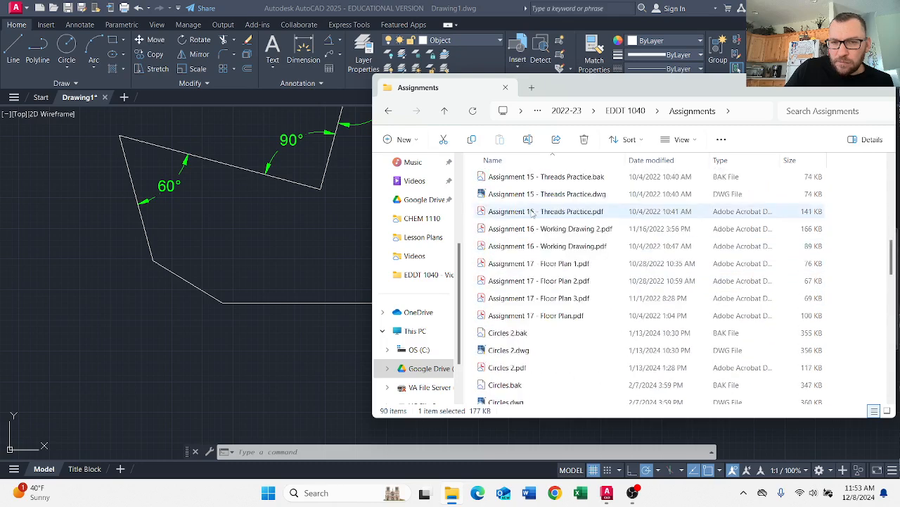
Step: Go back up to the 01Vanguard folder and open the EDDT 1040 folder inside 2021-2022
click(444, 112)
scroll(533, 274, down, 1)
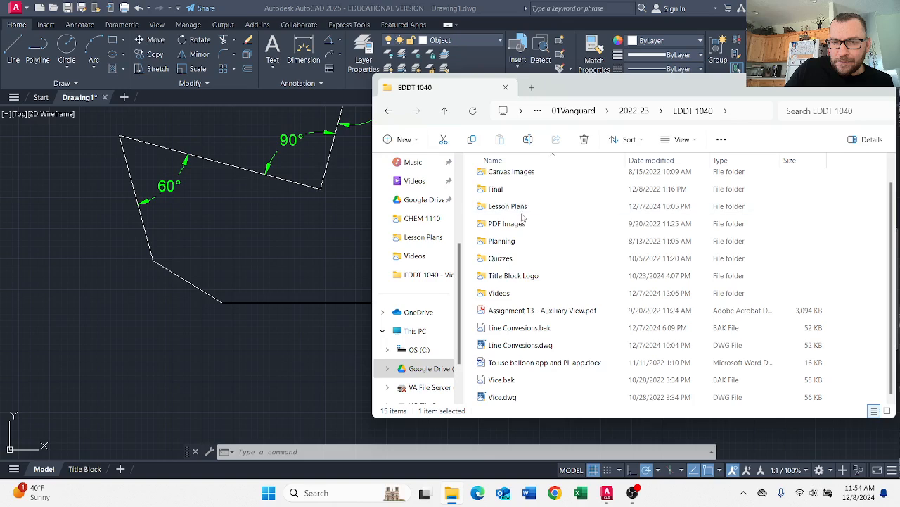
click(445, 112)
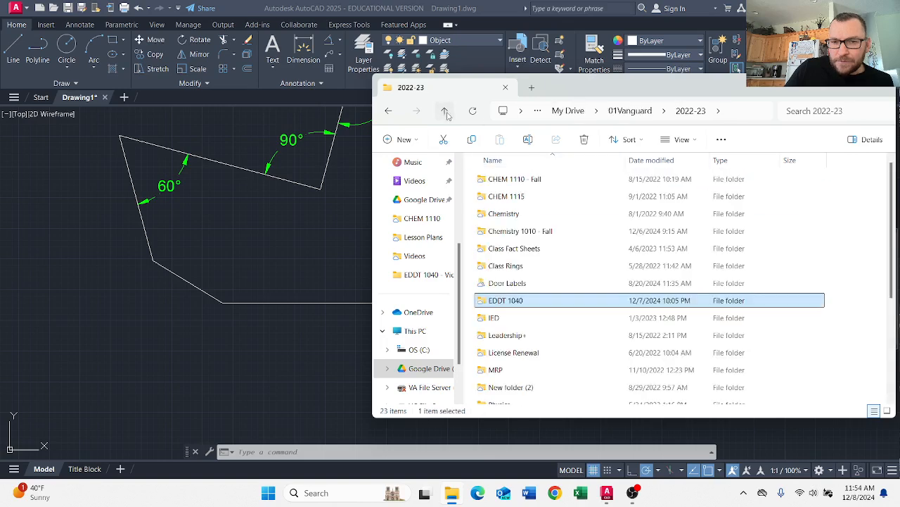
click(445, 112)
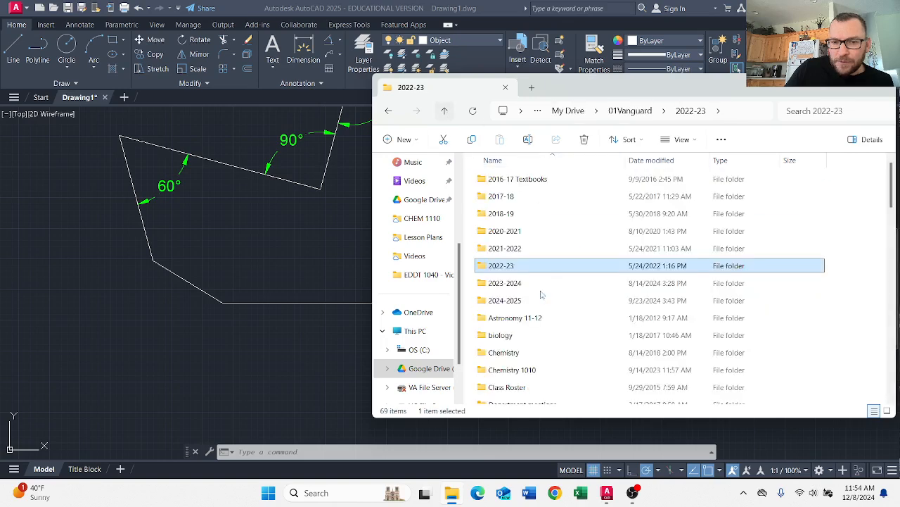
double_click(512, 250)
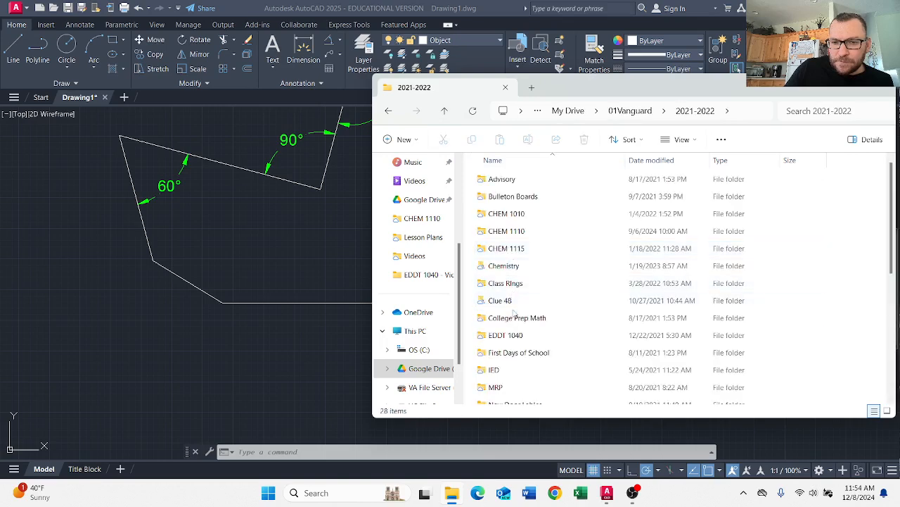
click(516, 339)
double_click(515, 337)
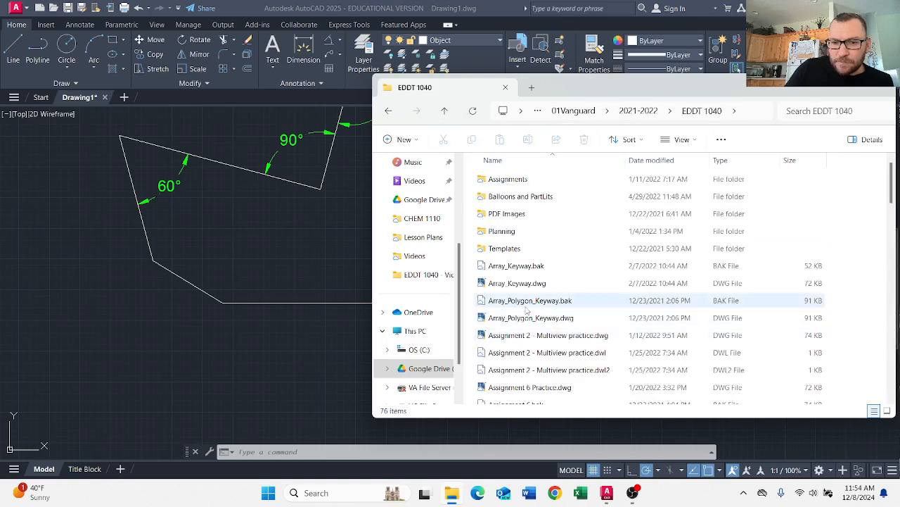
Step: Find and open Lines_Angles_Circles.dwg in AutoCAD, and switch the drawing to model space
scroll(531, 316, down, 1)
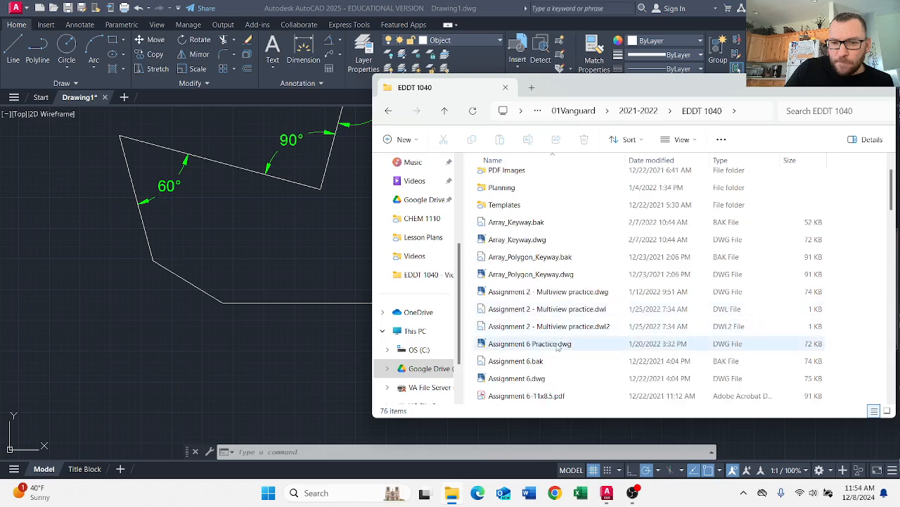
scroll(554, 344, down, 2)
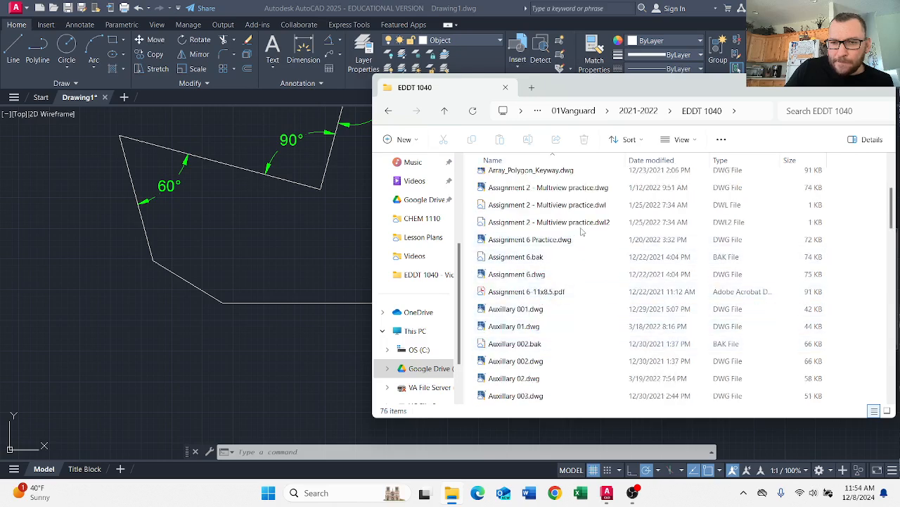
scroll(542, 295, down, 1)
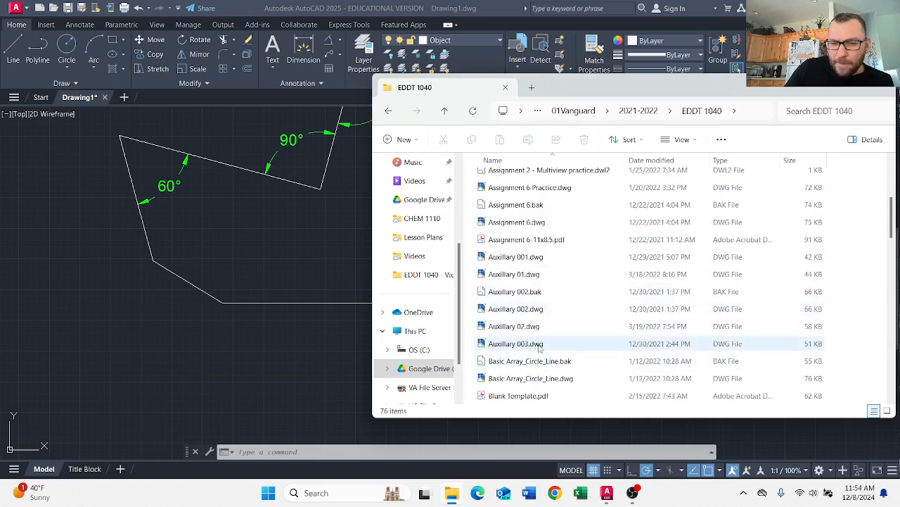
scroll(533, 295, down, 3)
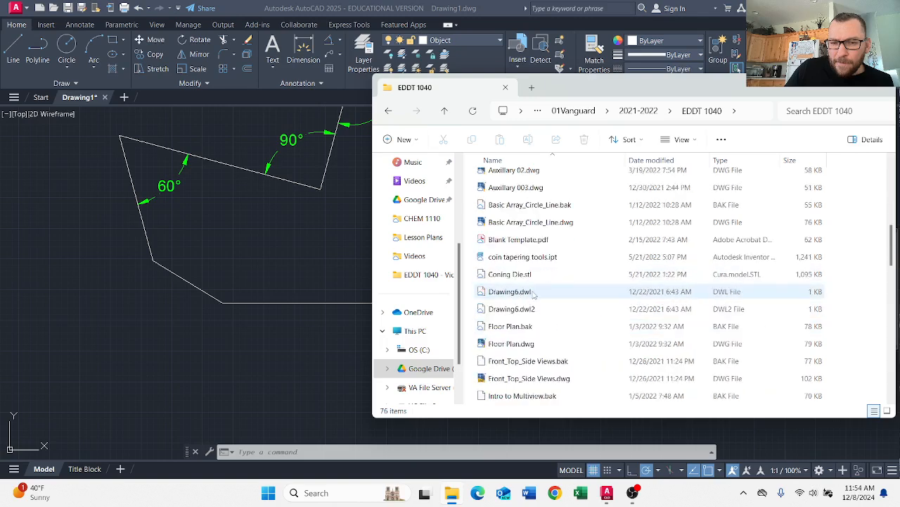
scroll(534, 295, down, 2)
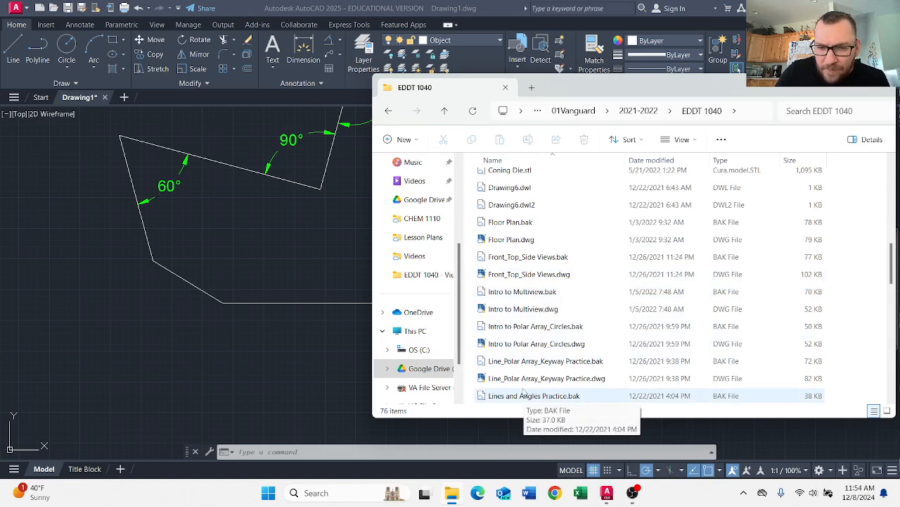
scroll(524, 387, down, 1)
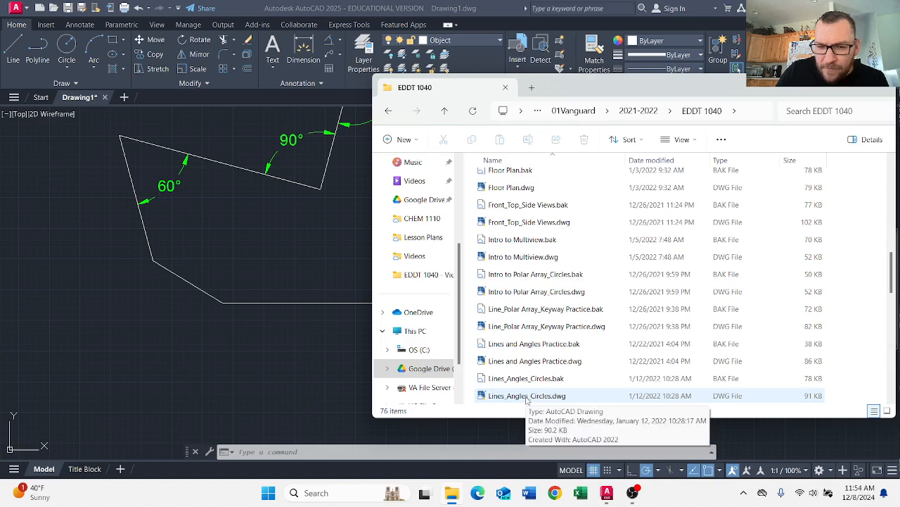
double_click(526, 396)
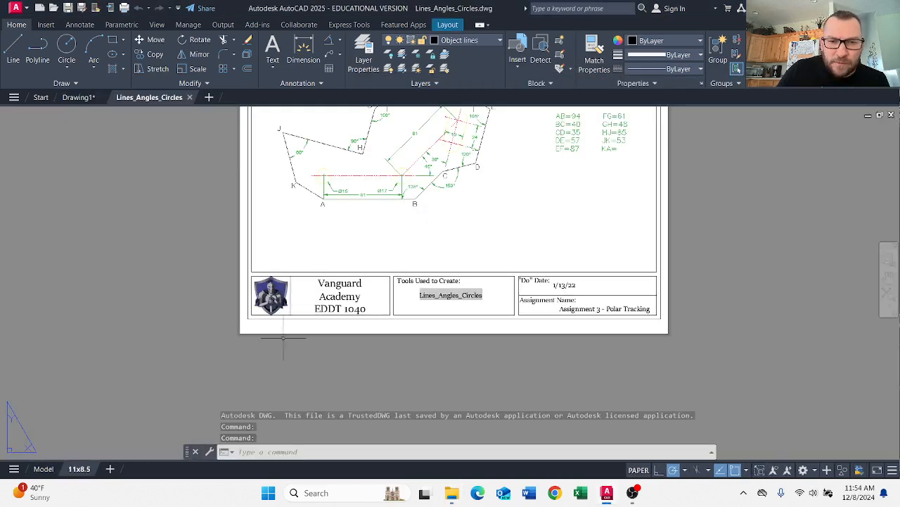
click(43, 468)
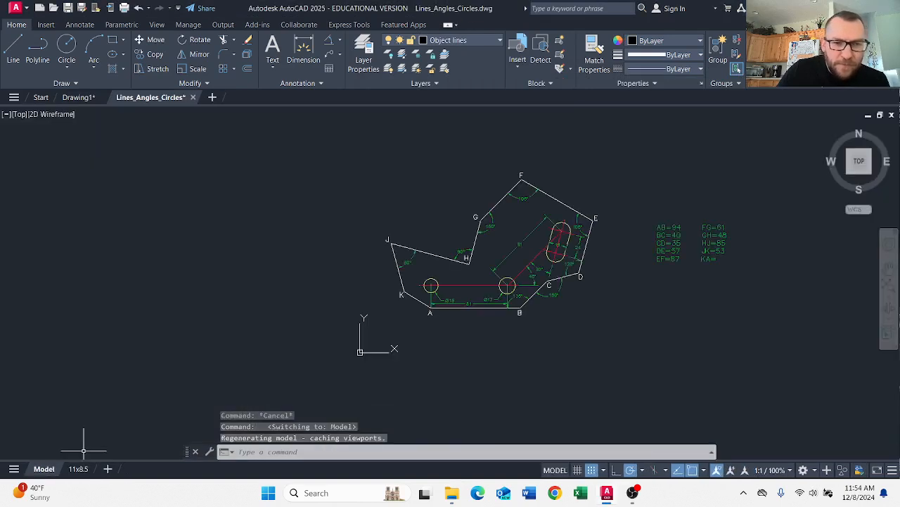
Step: Dimension the vertical distance from the 15-diameter circle's centre to corner A, placing the dimension to the left of the outline
scroll(459, 311, up, 5)
middle_drag(478, 302, 417, 334)
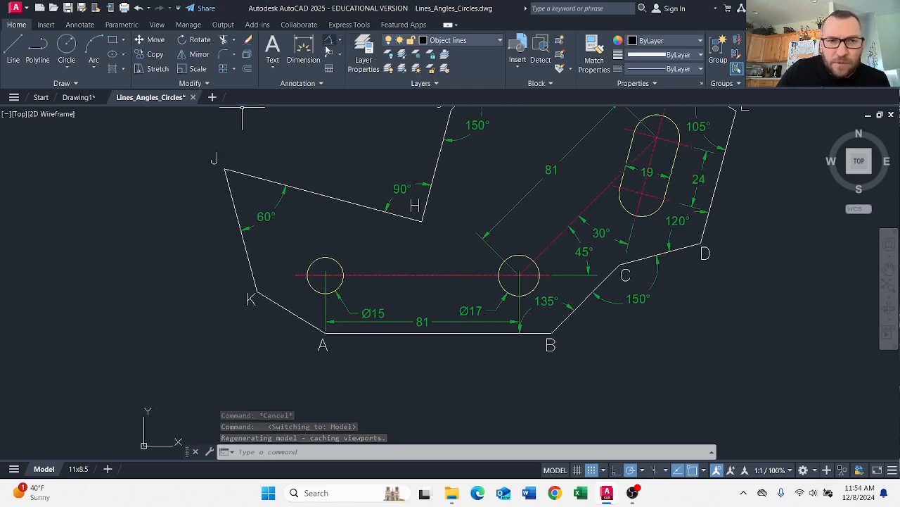
click(304, 50)
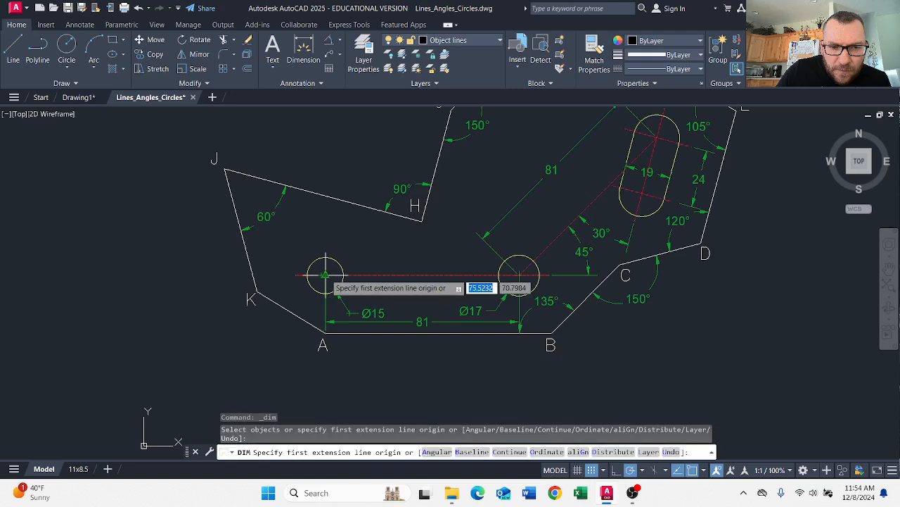
click(325, 274)
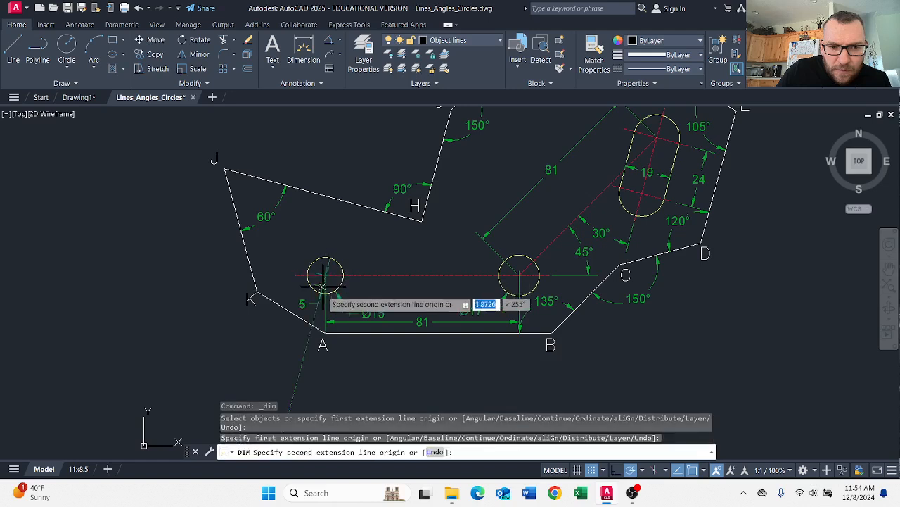
click(323, 342)
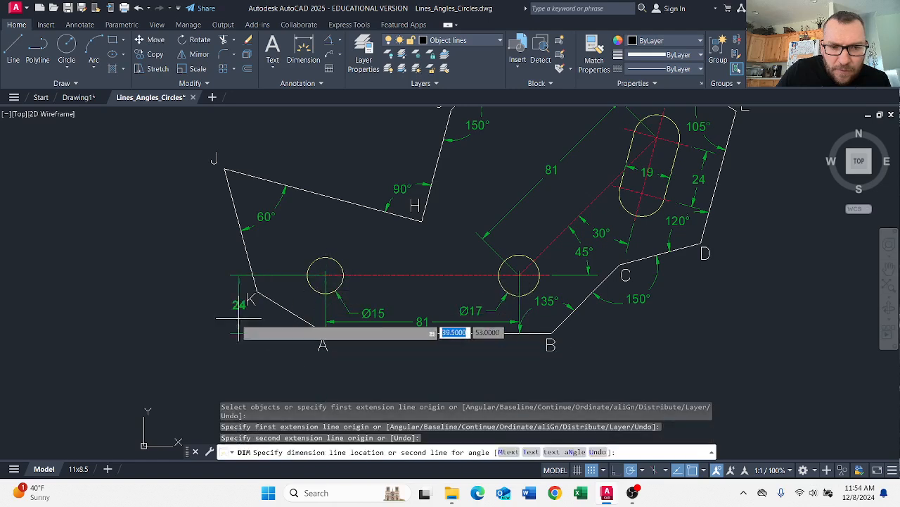
click(196, 319)
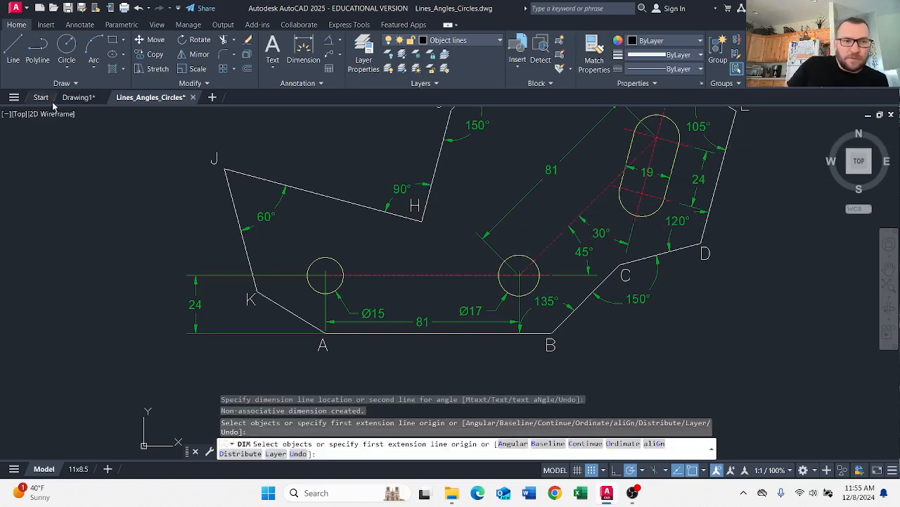
click(76, 97)
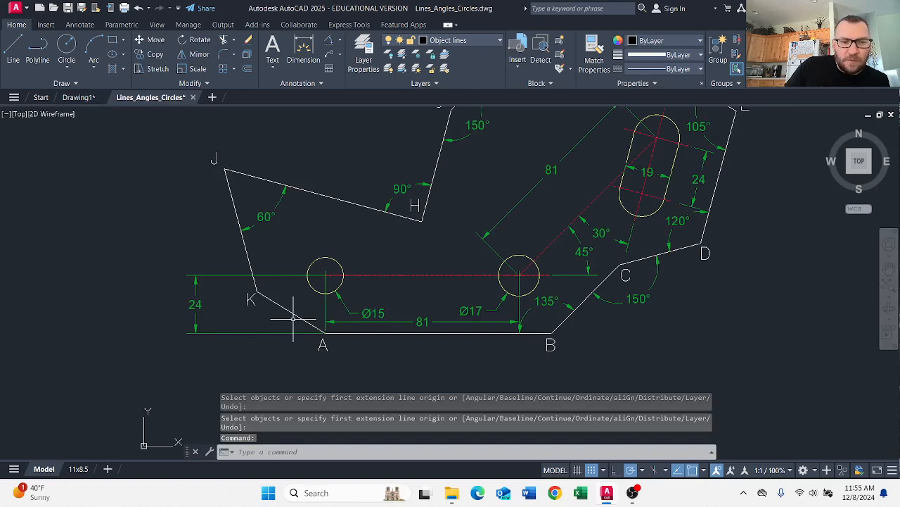
Step: In Drawing1, draw a circle of diameter 15 centred 24 units directly above the left end of the outline's bottom edge
click(78, 97)
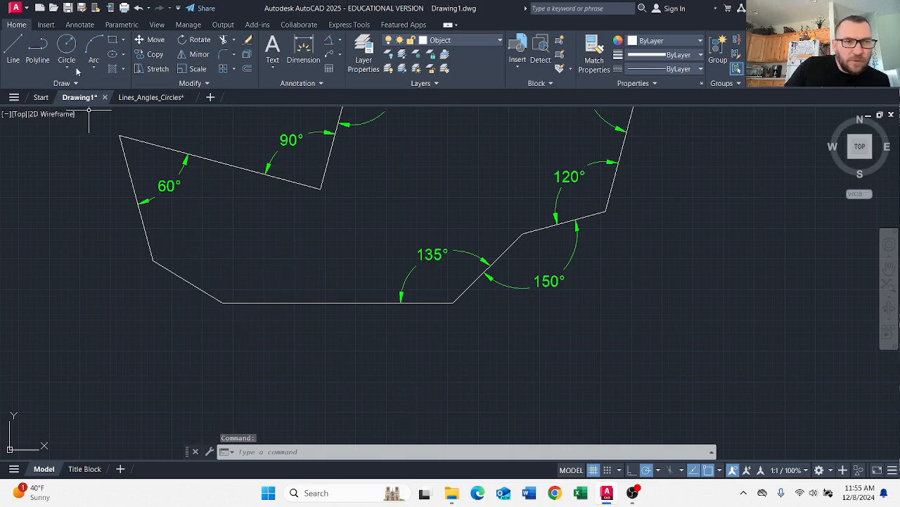
click(67, 46)
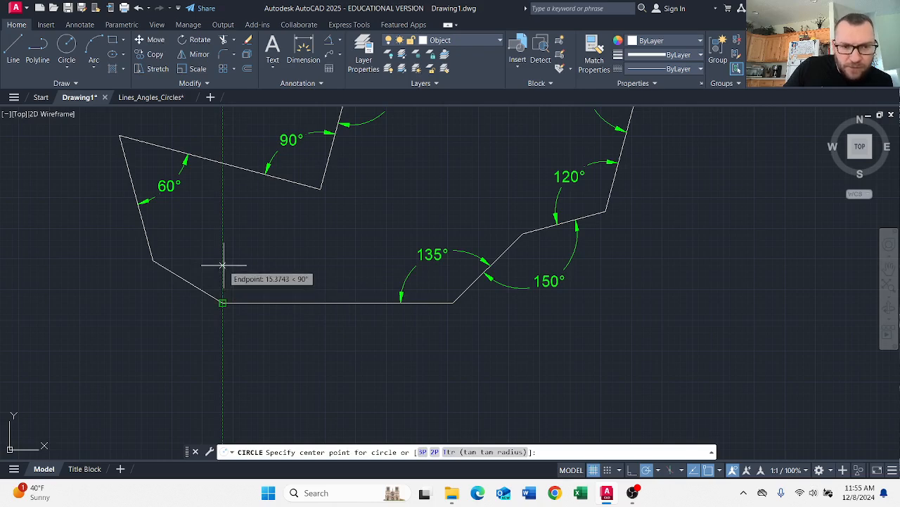
text(2)
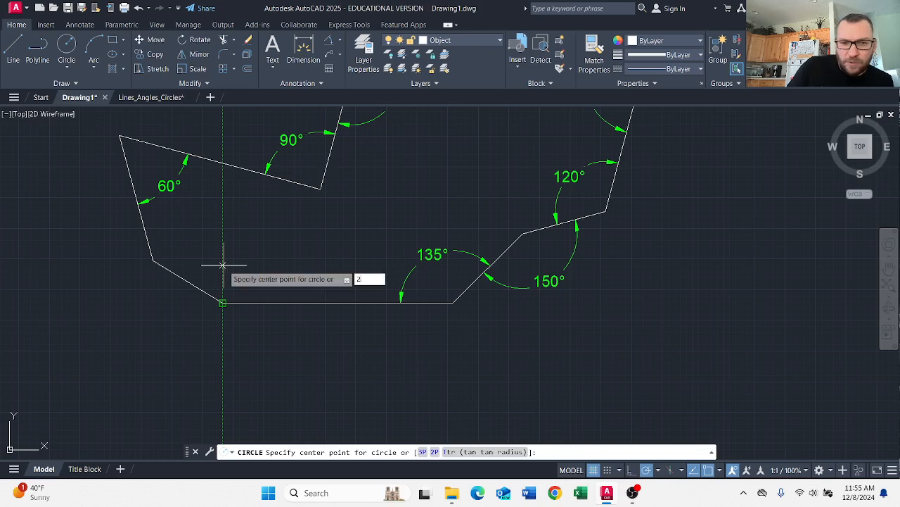
text(4)
key(Return)
scroll(225, 255, up, 2)
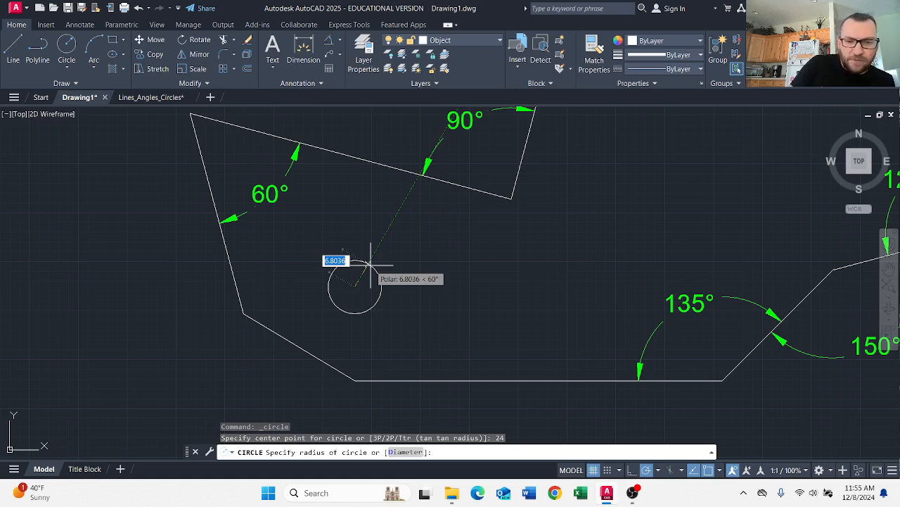
text(d)
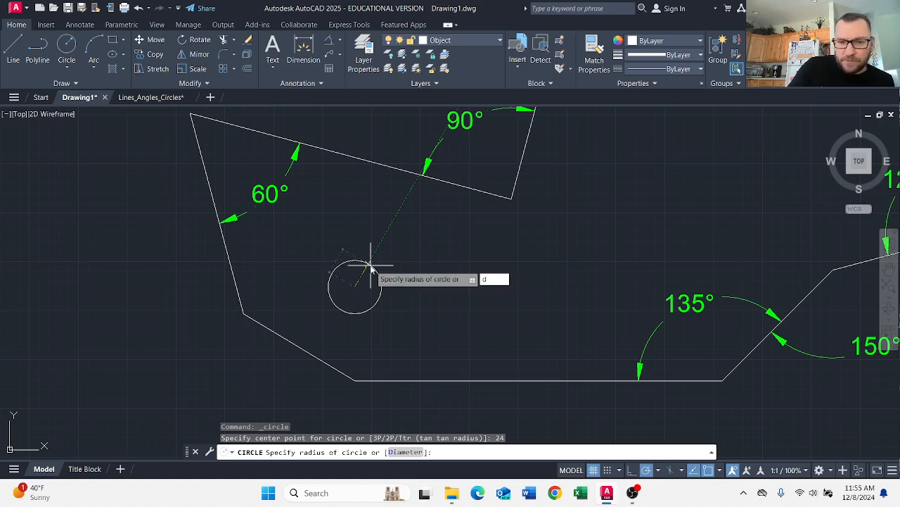
key(Return)
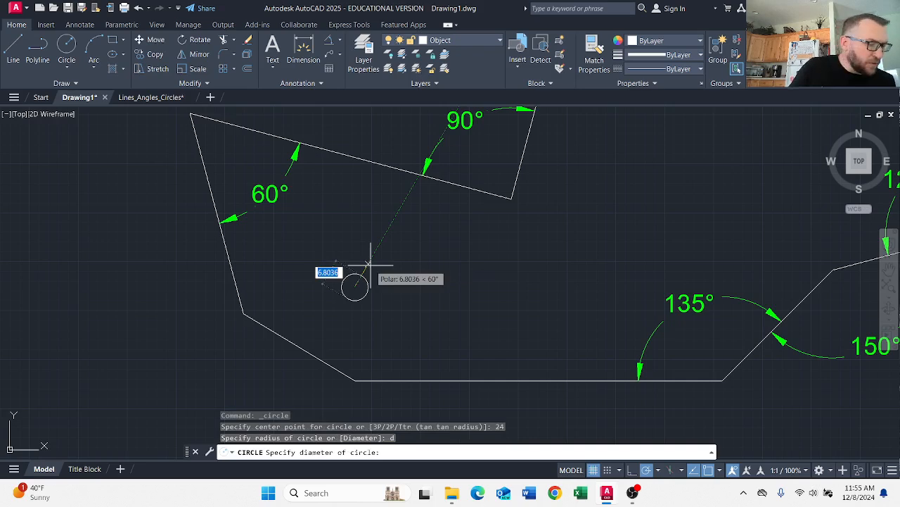
text(15)
key(Return)
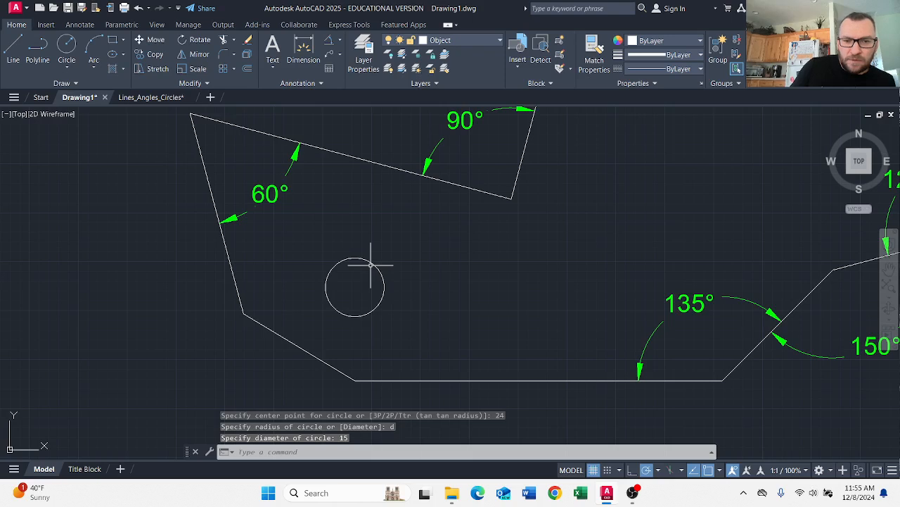
Step: Copy the 15-diameter circle from its centre 81 units horizontally to the right
click(156, 58)
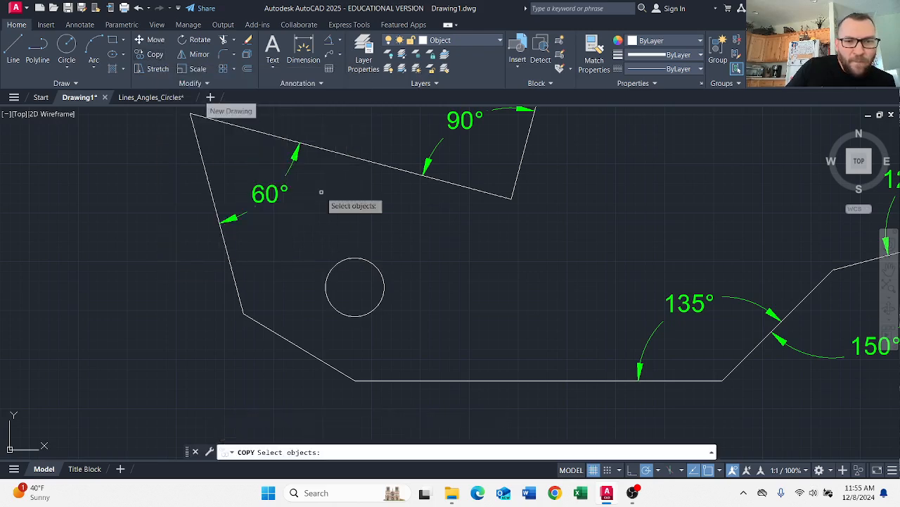
click(379, 270)
key(Return)
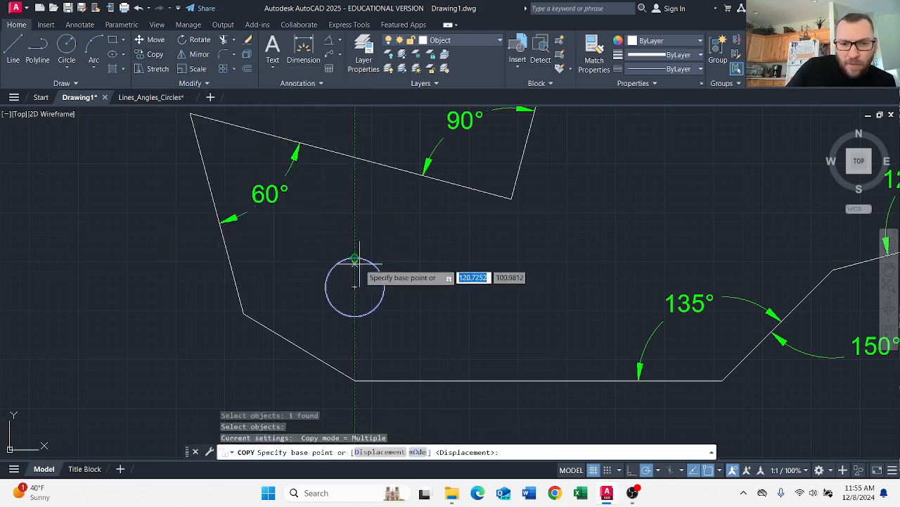
click(354, 286)
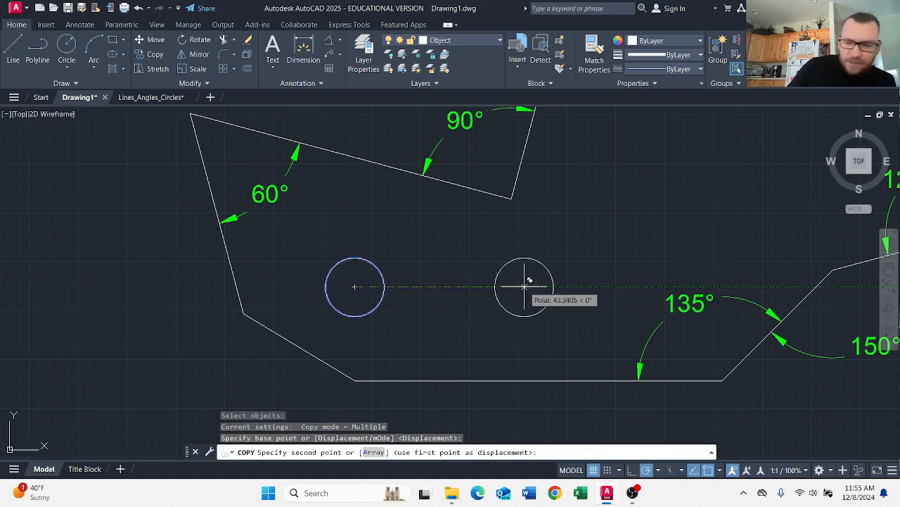
text(81)
key(Return)
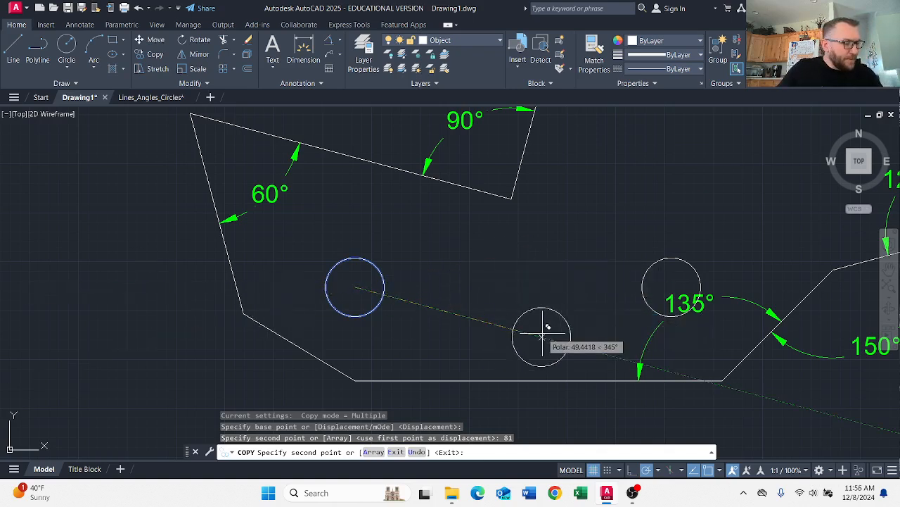
key(Escape)
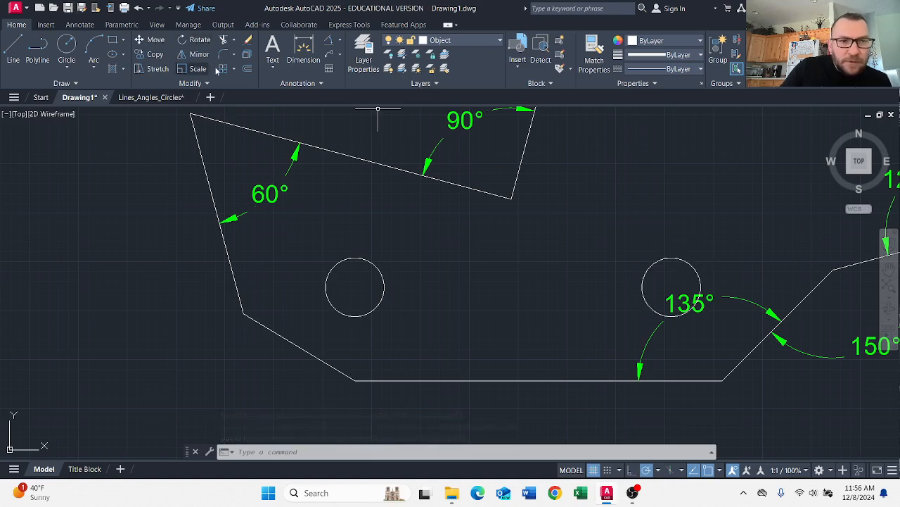
Step: Draw a circle of diameter 17 on the copied circle's centre and delete the smaller copied circle inside it
click(70, 67)
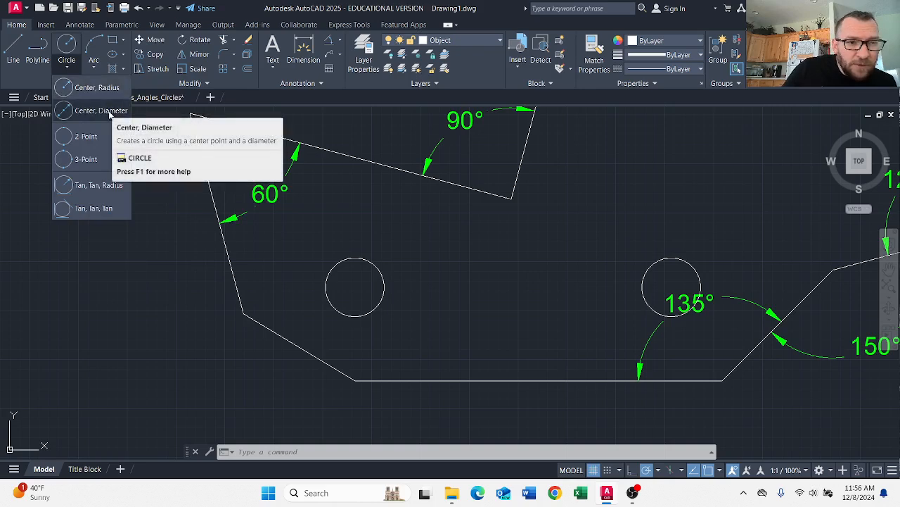
click(109, 114)
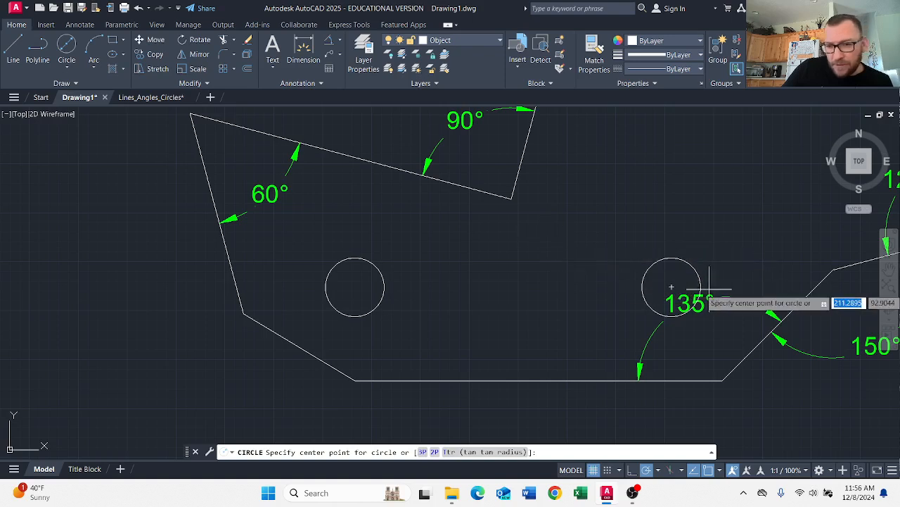
click(672, 286)
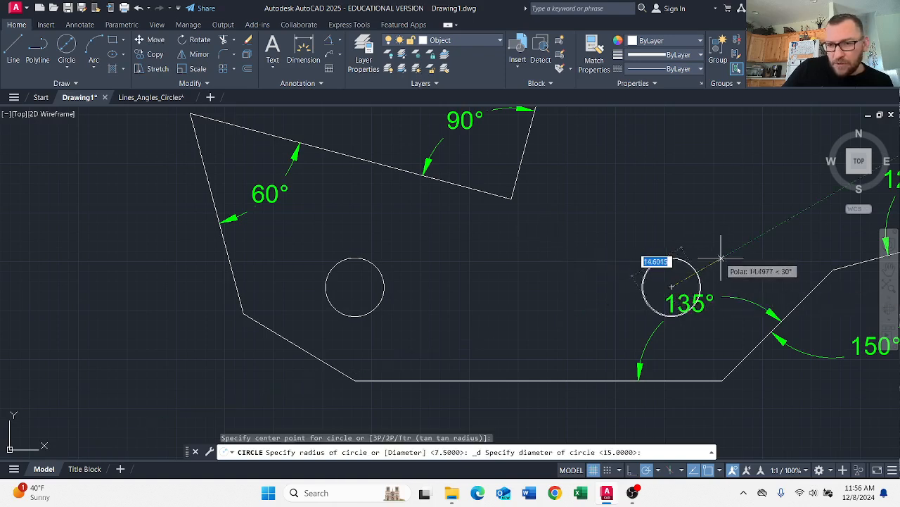
text(17)
key(Return)
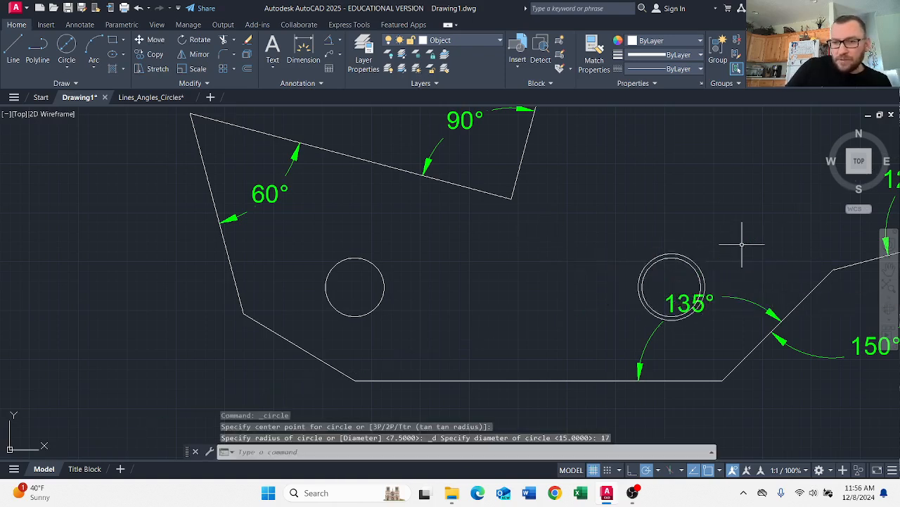
click(696, 268)
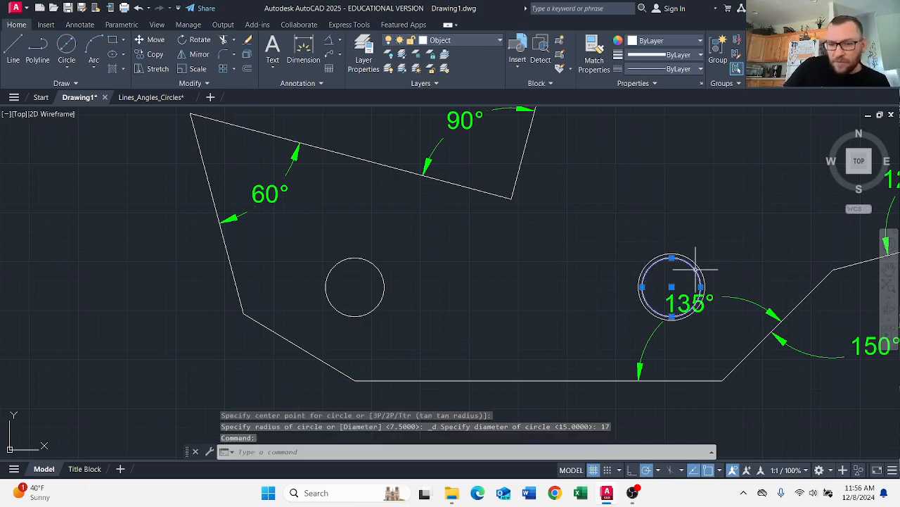
key(Delete)
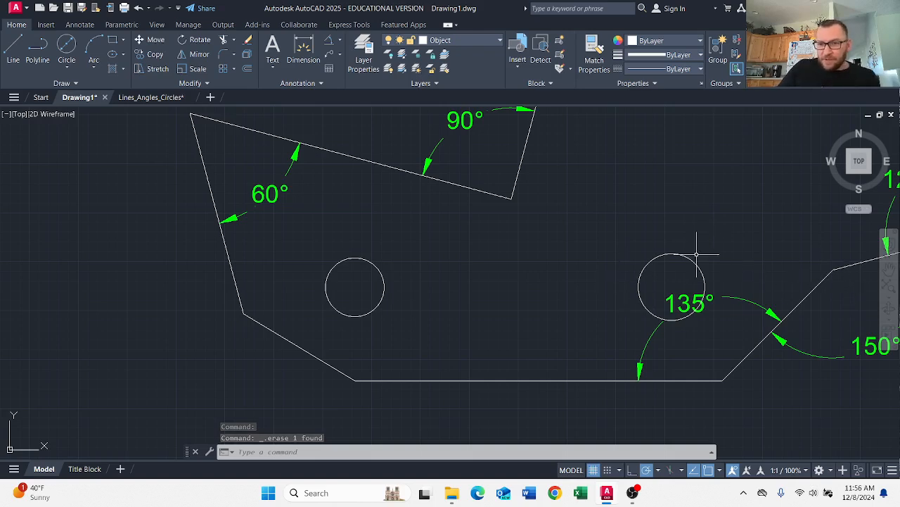
Step: Draw a construction line 81 units long at 45° up and to the right from the 17-diameter circle's centre
mouse_move(757, 256)
middle_down()
mouse_move(648, 253)
mouse_move(488, 293)
middle_up()
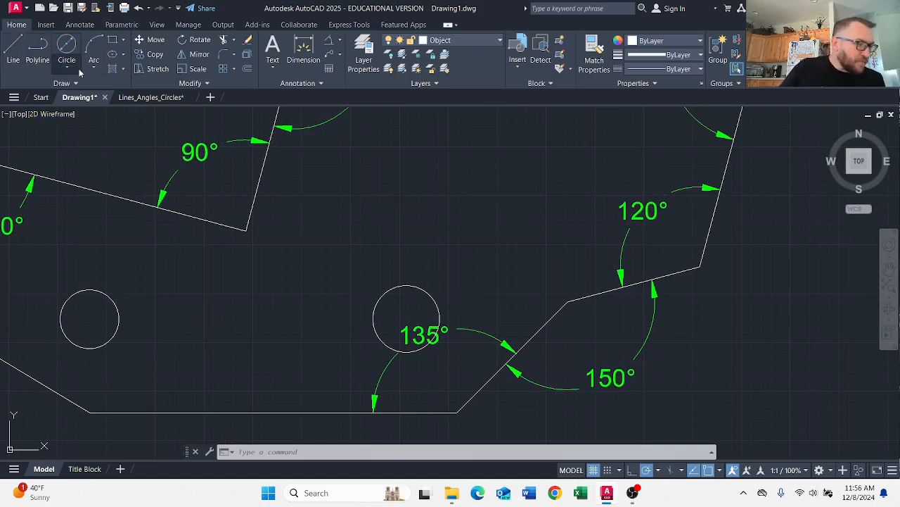
click(14, 48)
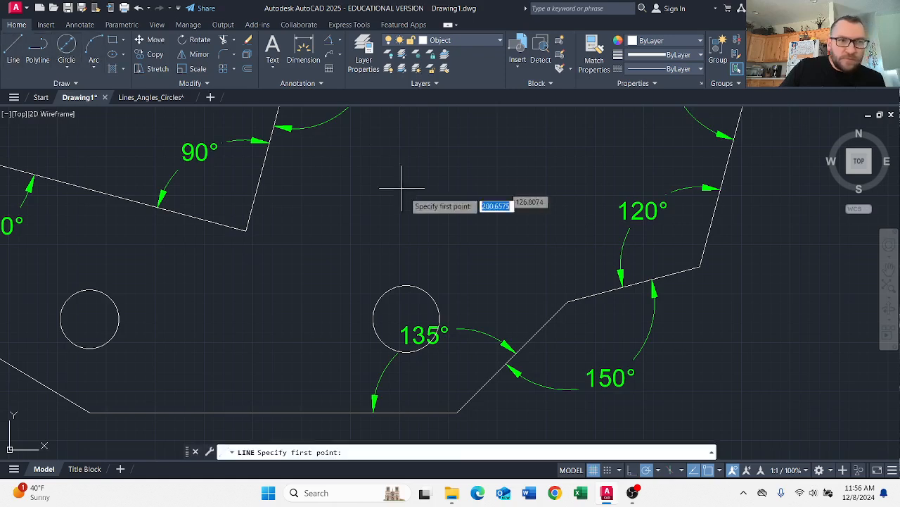
click(406, 319)
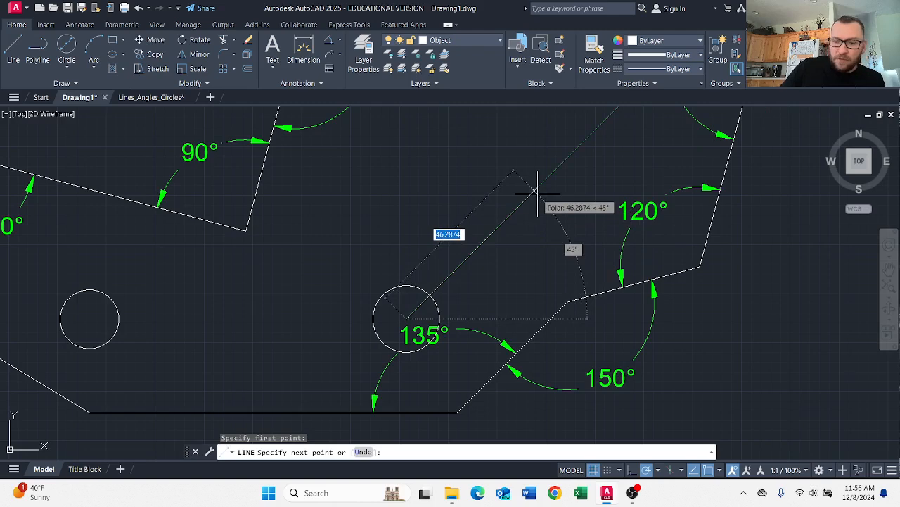
text(81)
key(Return)
scroll(539, 195, down, 5)
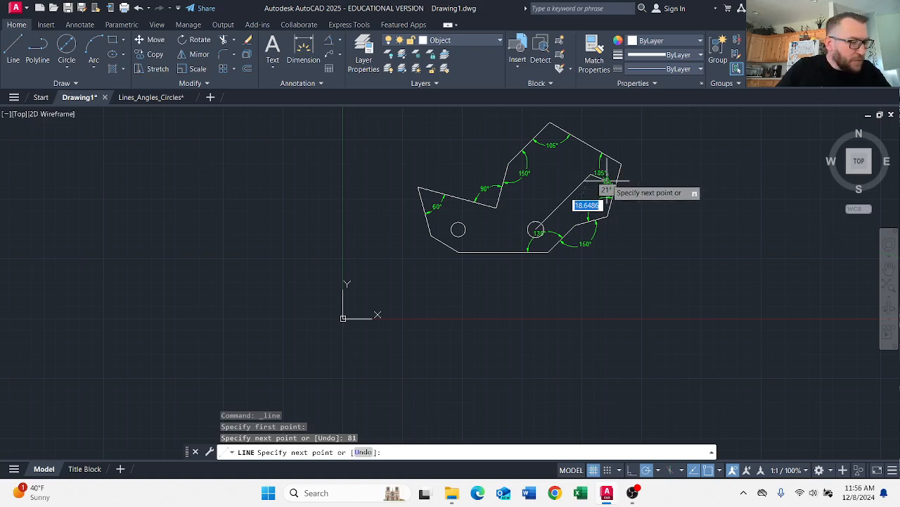
key(Escape)
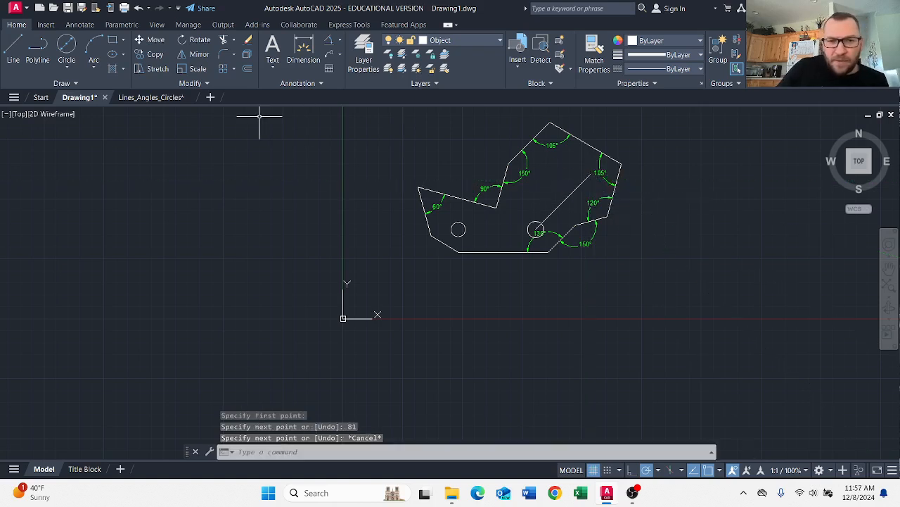
Step: Draw a circle of diameter 19 centred on the upper end of the 45° line, and delete that line
click(67, 46)
middle_drag(622, 207, 461, 219)
scroll(439, 200, up, 2)
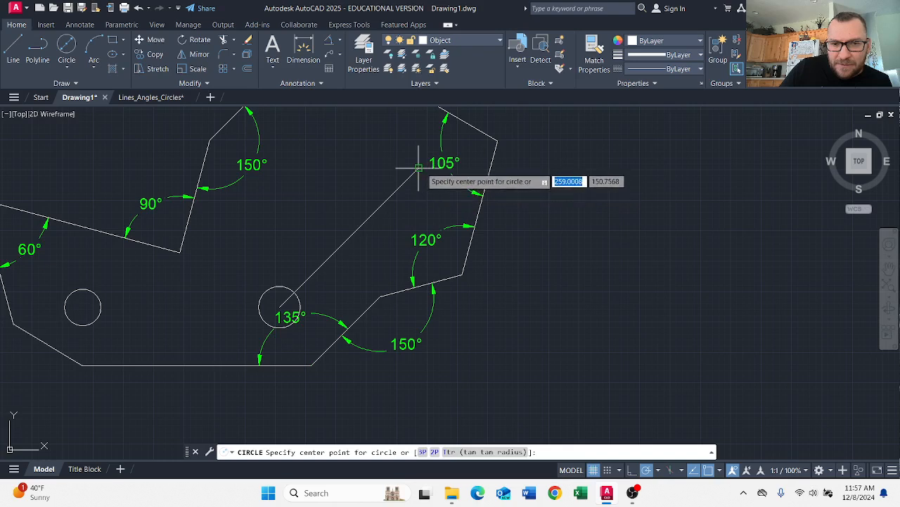
click(418, 167)
key(Down)
key(Return)
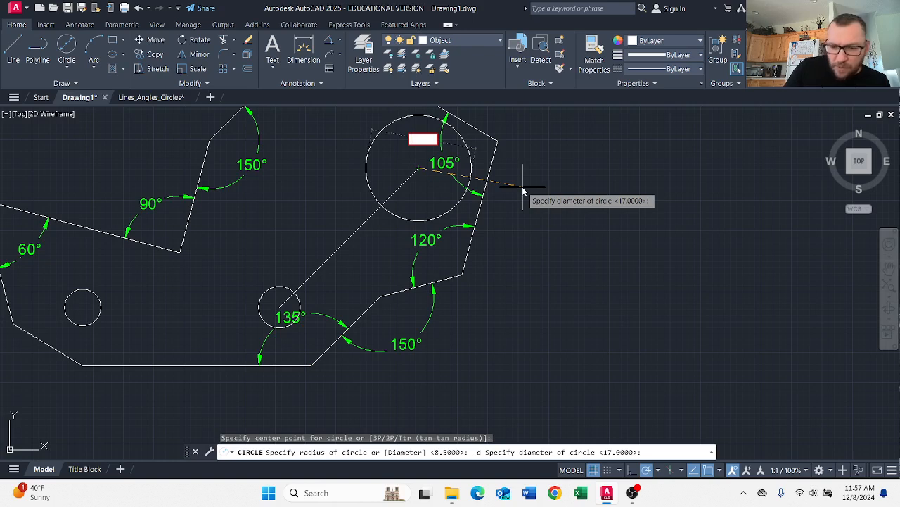
key(Return)
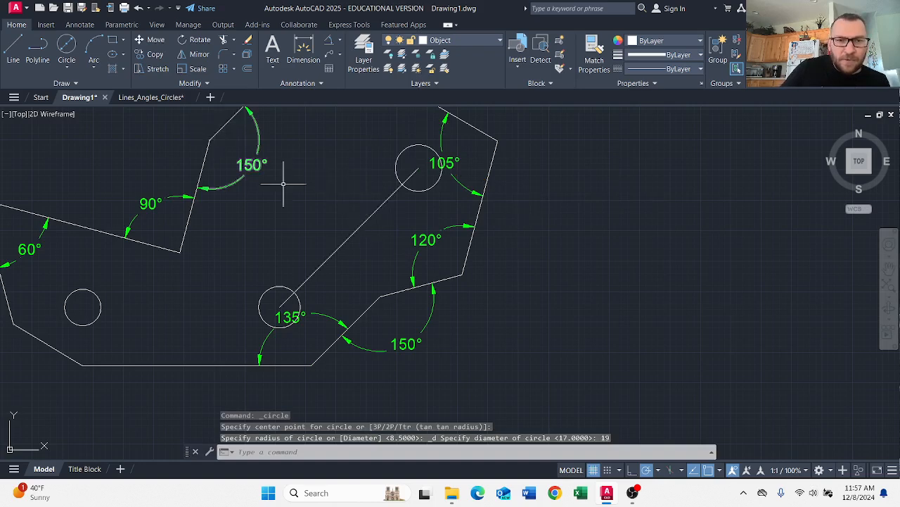
click(354, 231)
key(Delete)
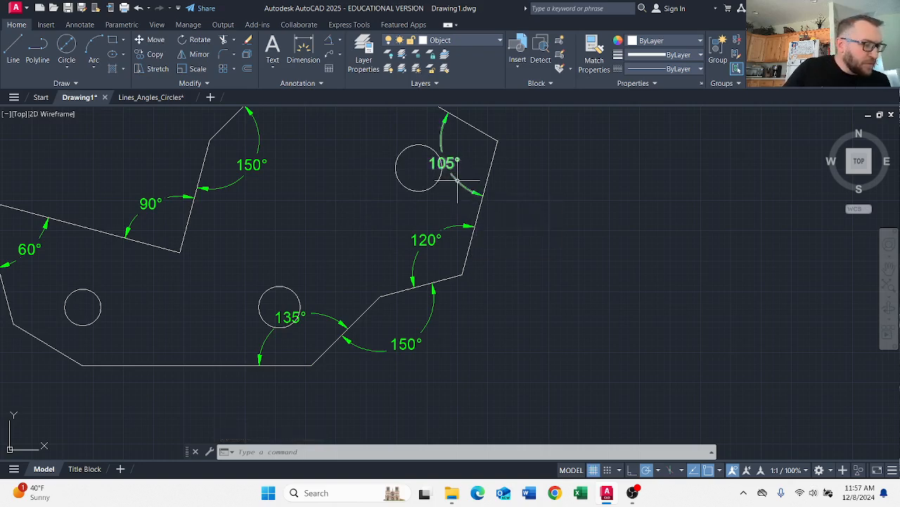
Step: Try a concentric circle of diameter 24 on the 19-diameter circle's centre and undo it
click(66, 45)
click(70, 67)
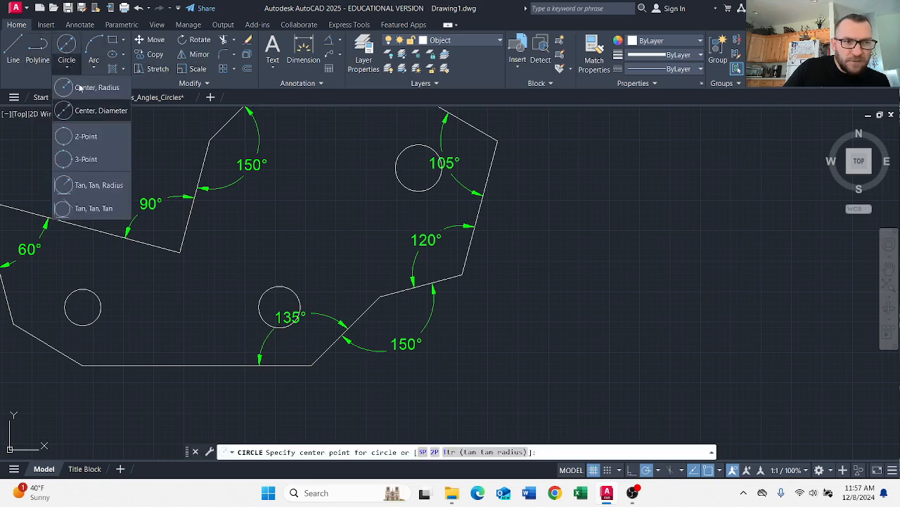
click(88, 111)
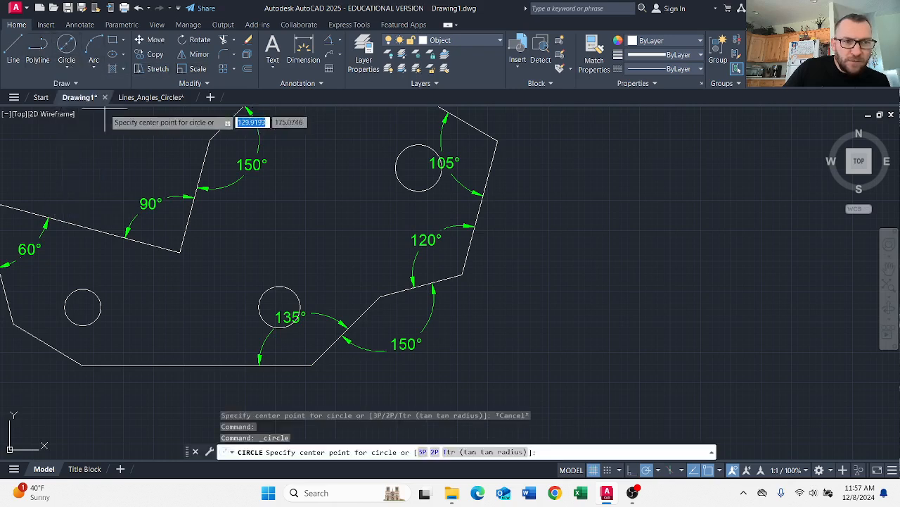
click(418, 167)
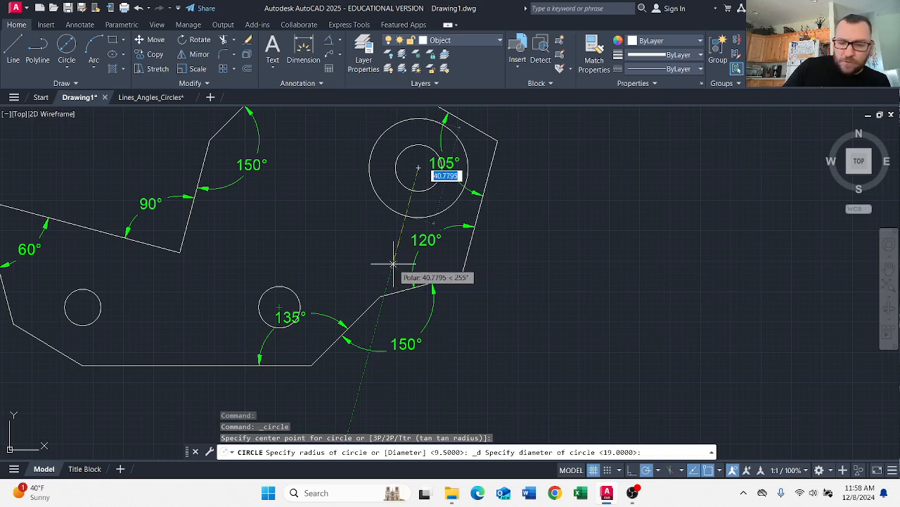
text(24)
key(Return)
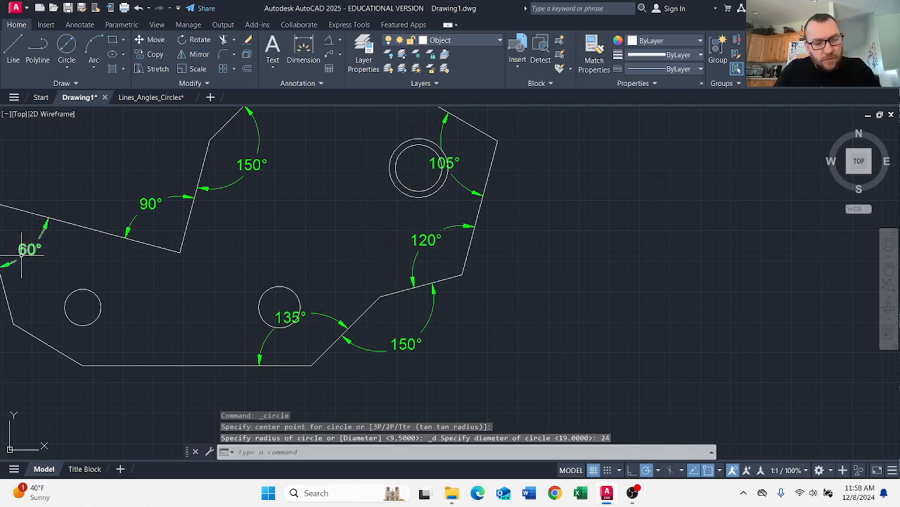
key(ctrl+z)
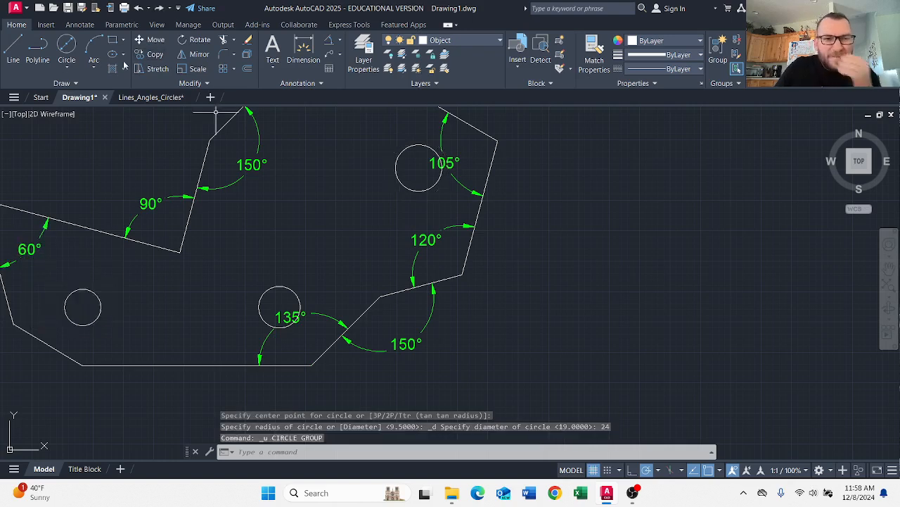
click(67, 43)
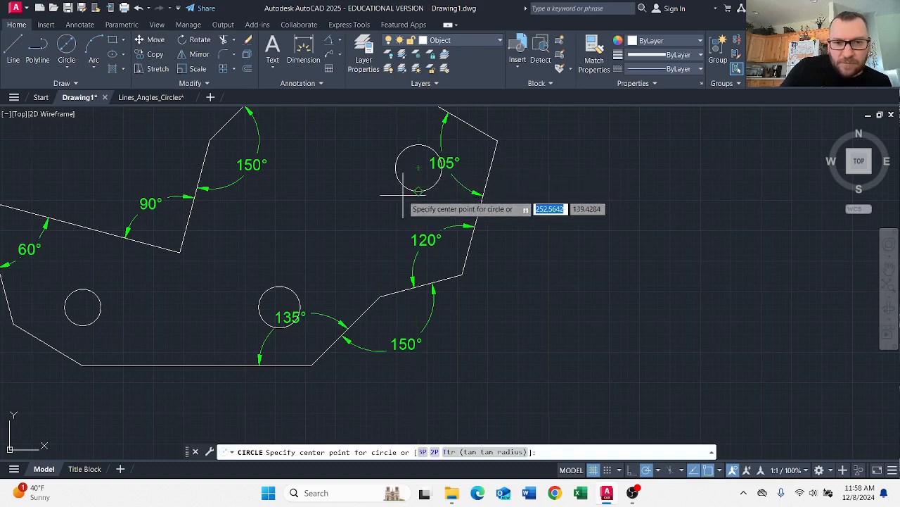
key(Escape)
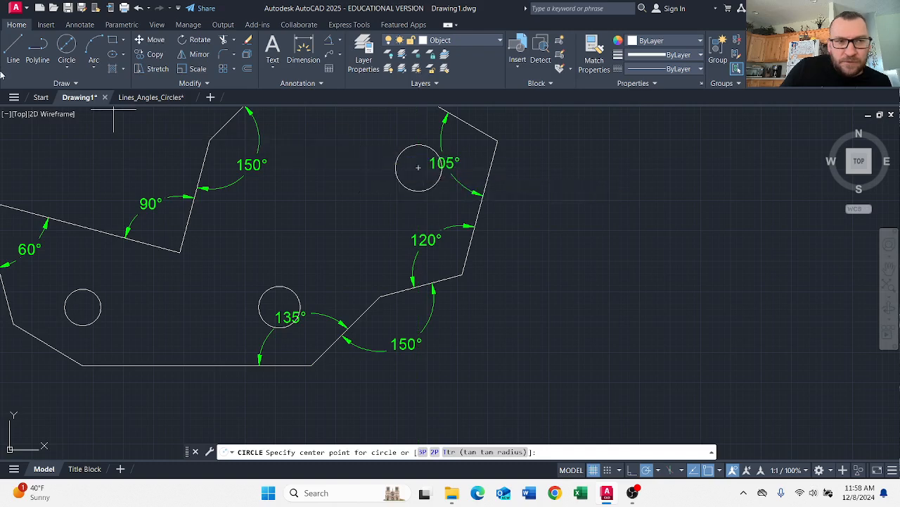
key(l)
key(Return)
click(419, 167)
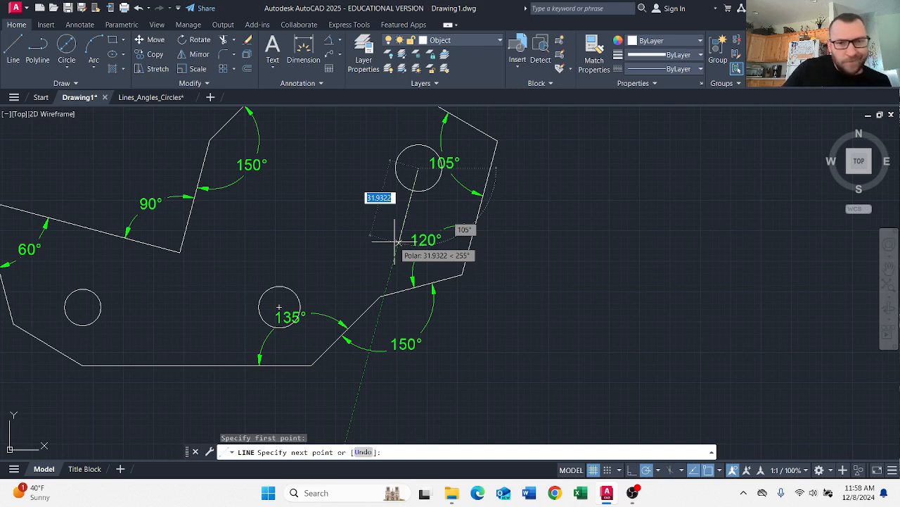
key(Escape)
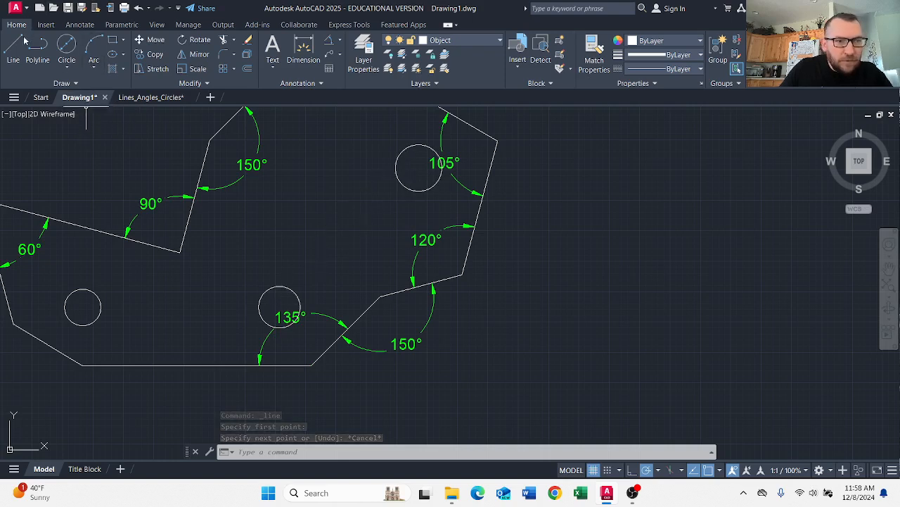
Step: Draw a construction line 24 units long at 255° from the 19-diameter circle's centre
click(418, 168)
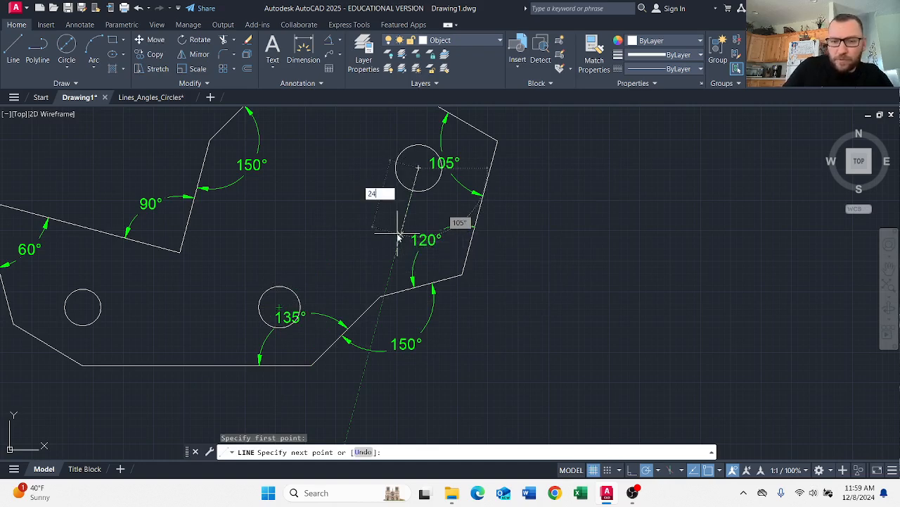
key(Return)
key(Escape)
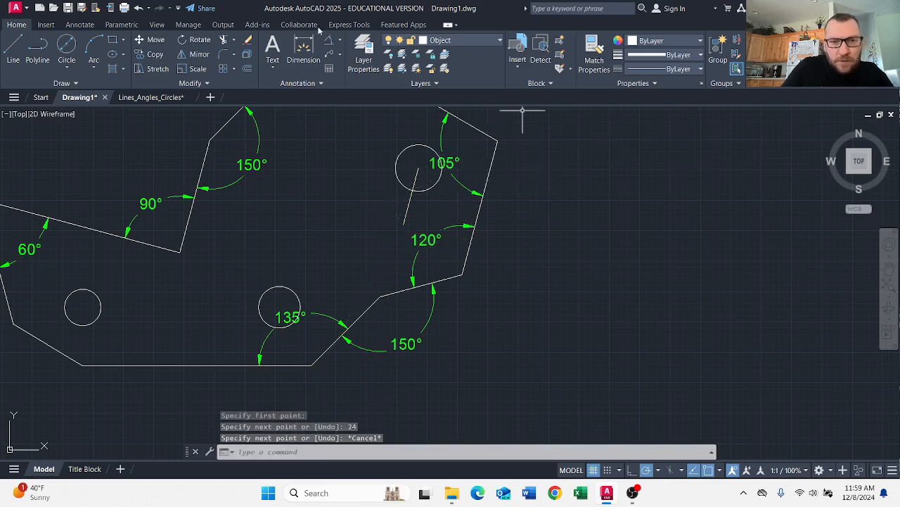
Step: Copy the 19-diameter circle from its centre to the lower end of the 24-unit line, and delete that line
click(149, 54)
click(422, 146)
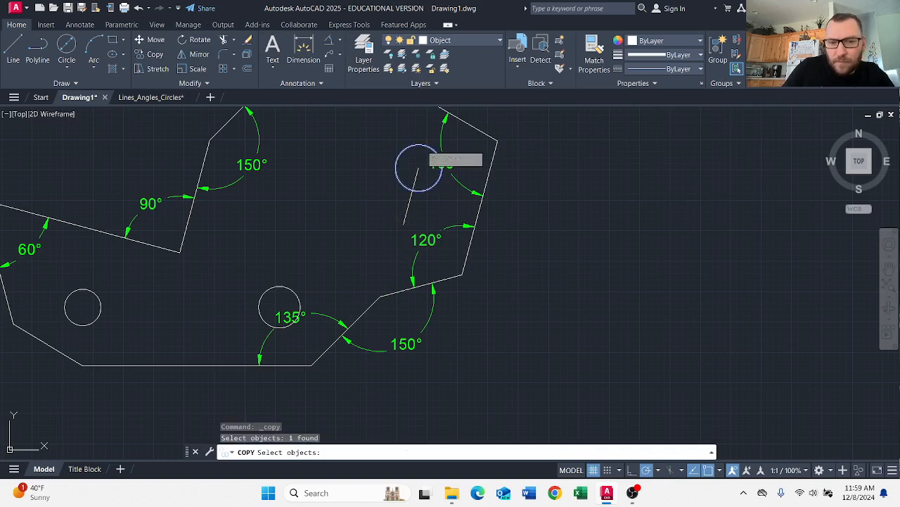
key(Return)
scroll(422, 147, up, 2)
click(415, 182)
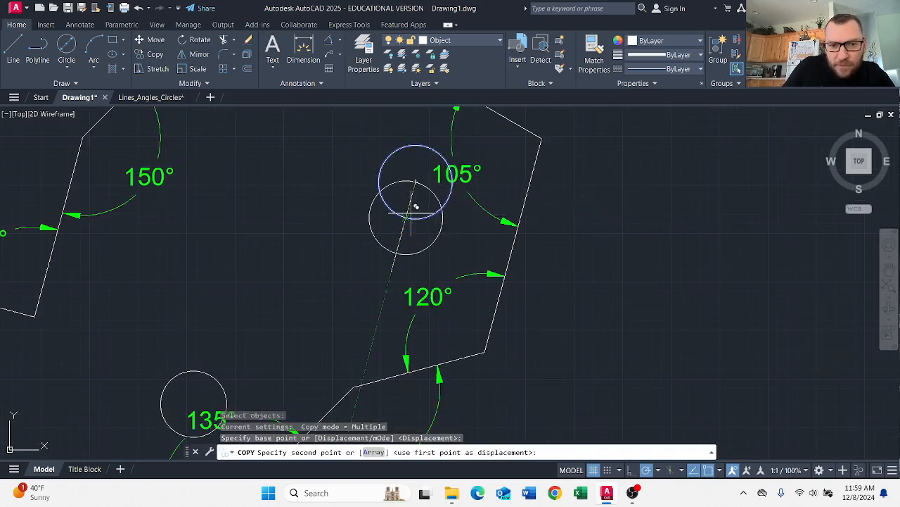
click(391, 271)
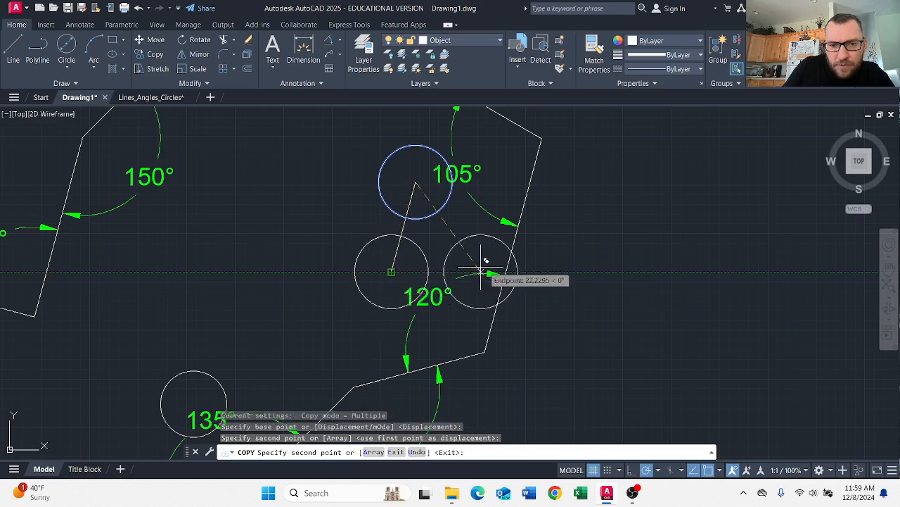
key(Escape)
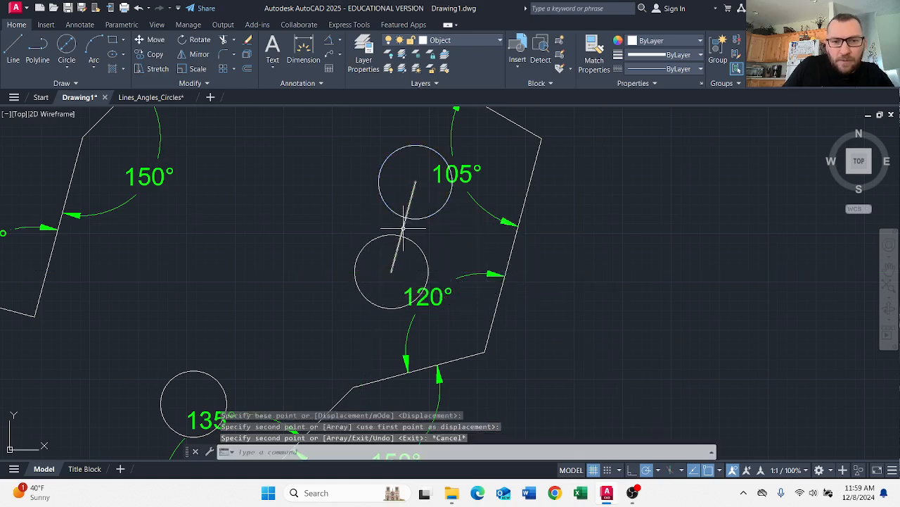
click(403, 226)
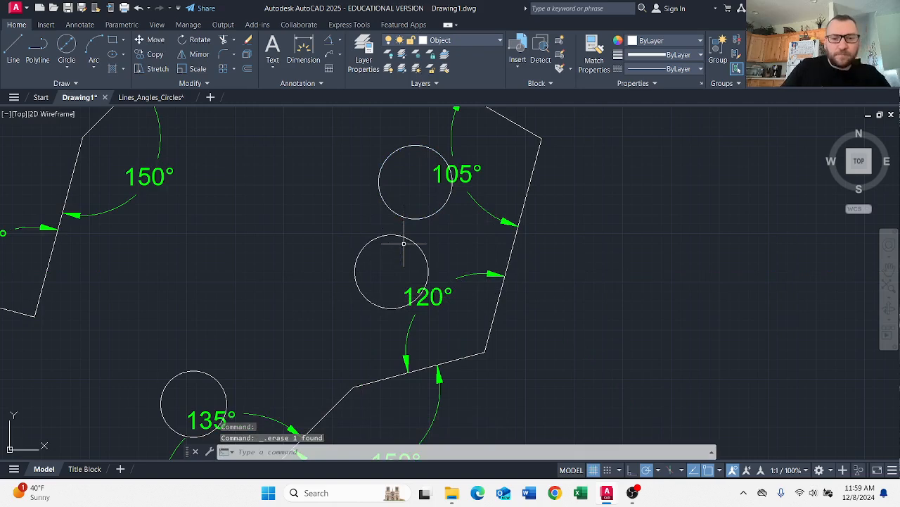
Step: Draw a line tangent to the left sides of the upper and lower 19-diameter circles, using Tangent snaps at both ends
scroll(404, 243, down, 4)
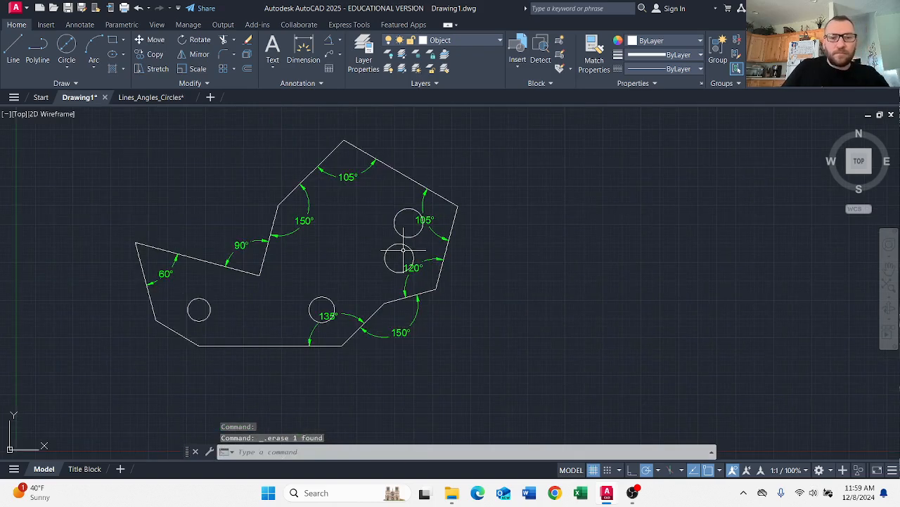
click(16, 48)
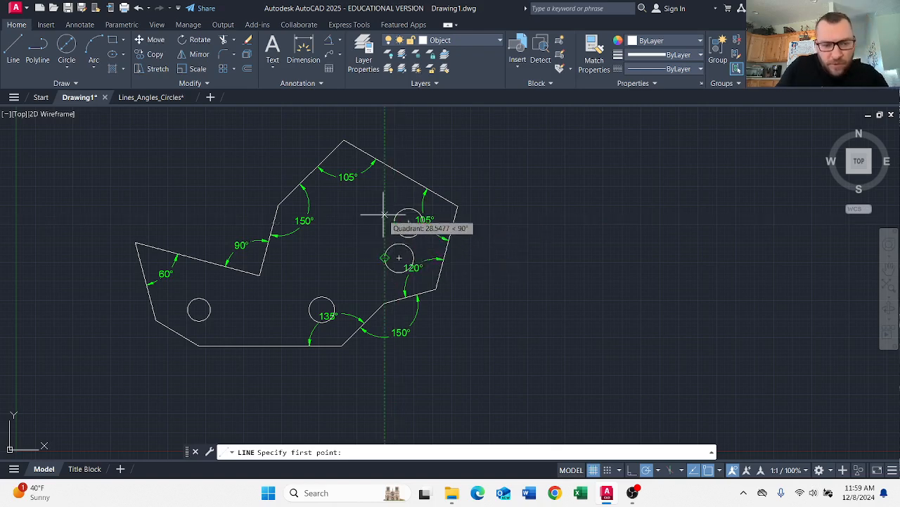
key(F8)
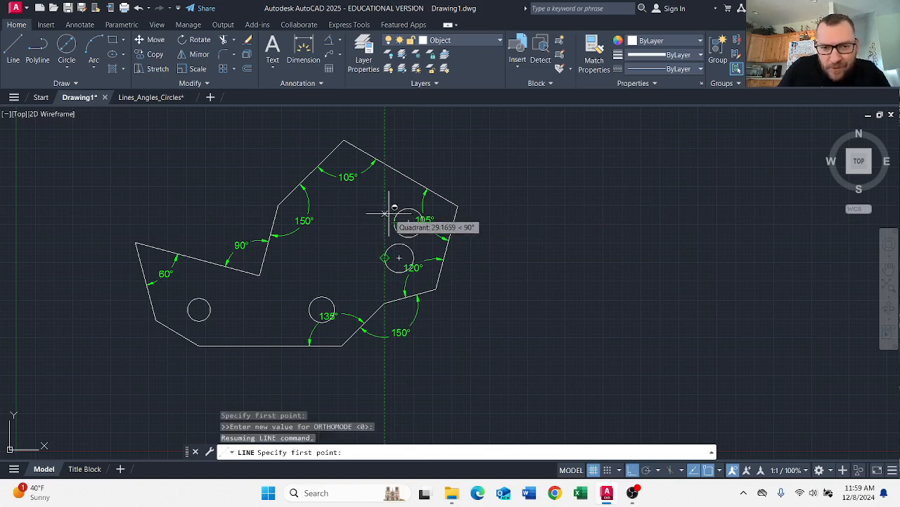
shift+right_click(387, 216)
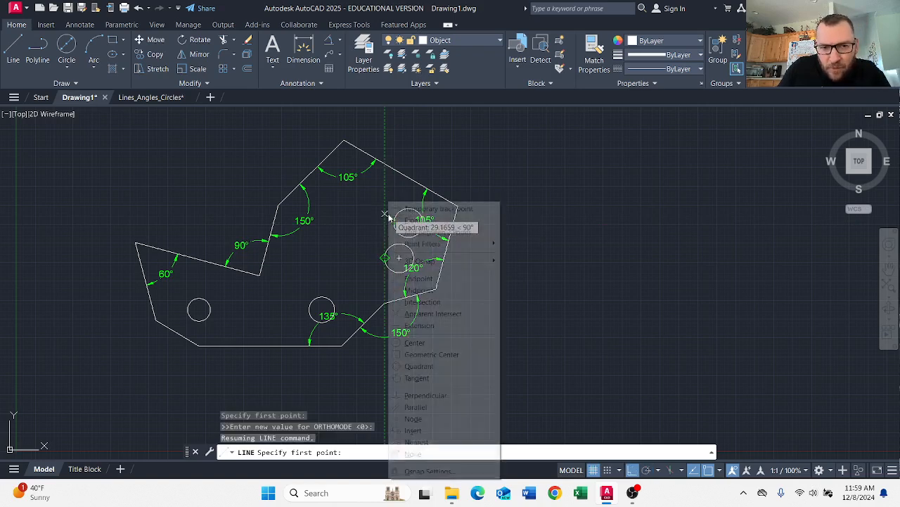
click(422, 378)
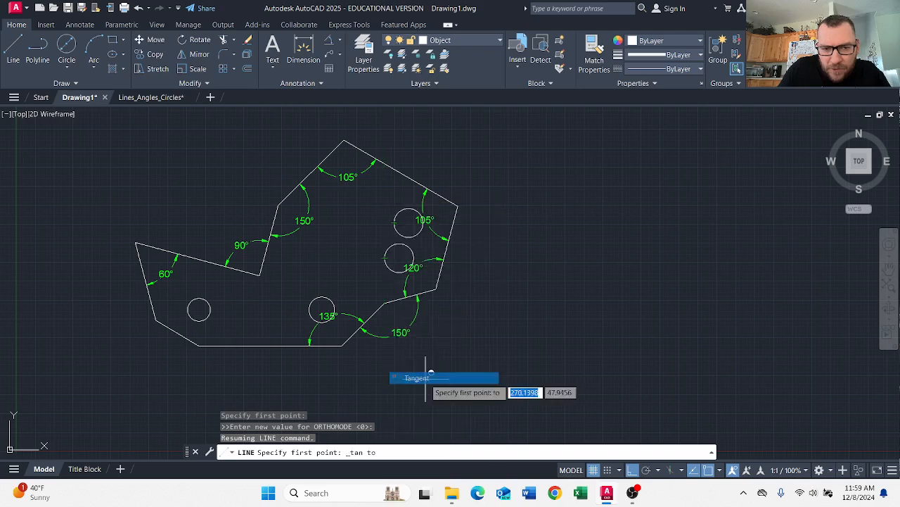
click(395, 213)
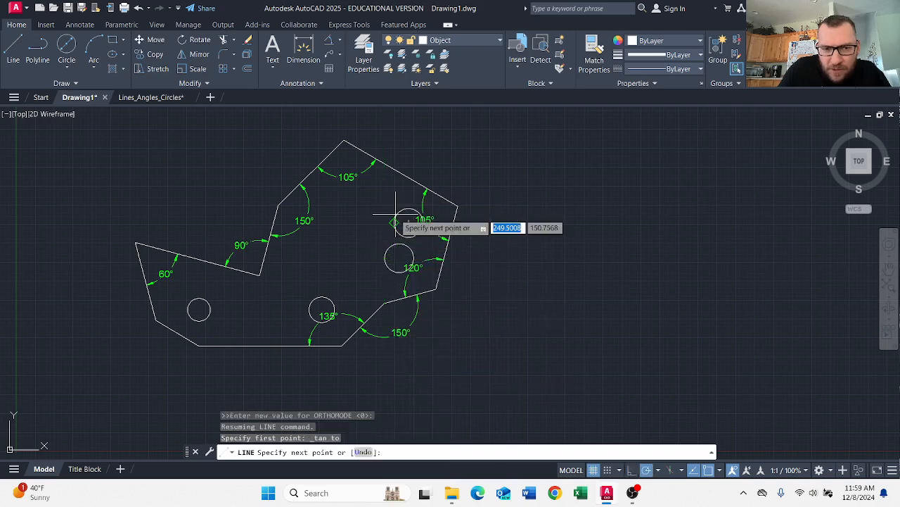
shift+right_click(375, 252)
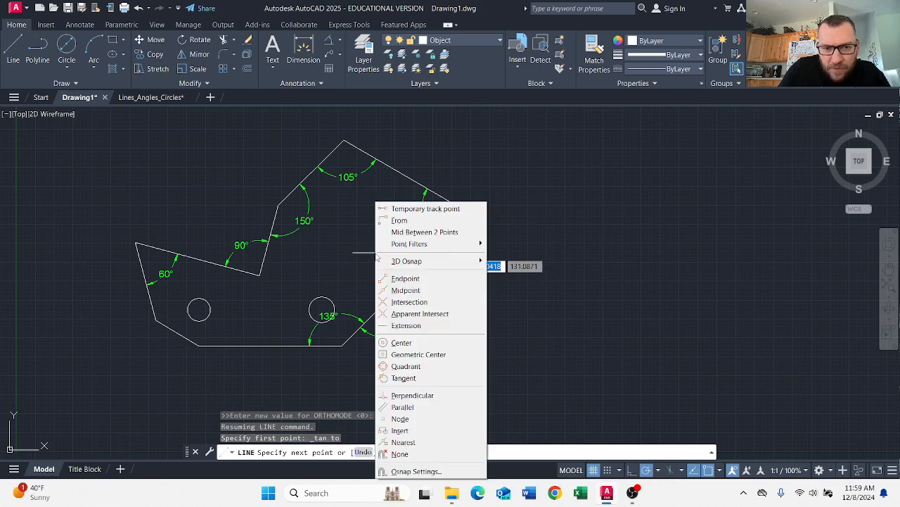
click(397, 377)
click(383, 257)
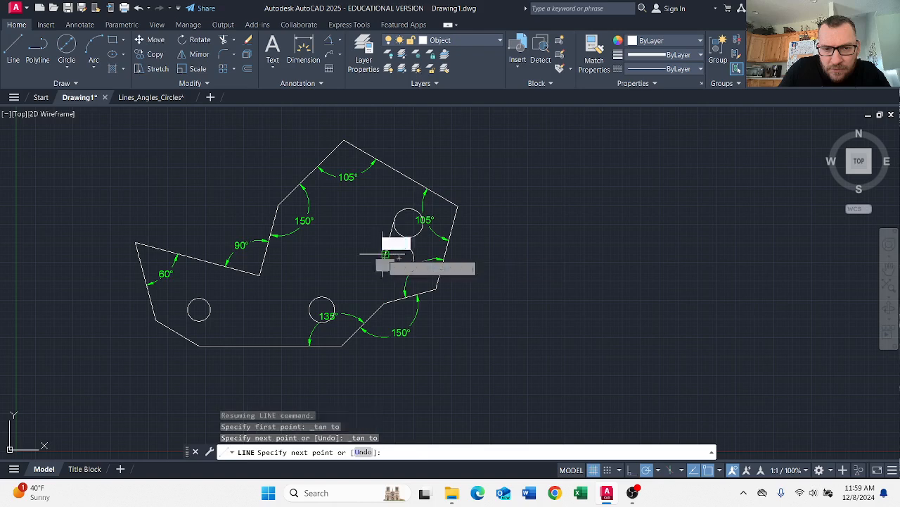
key(Escape)
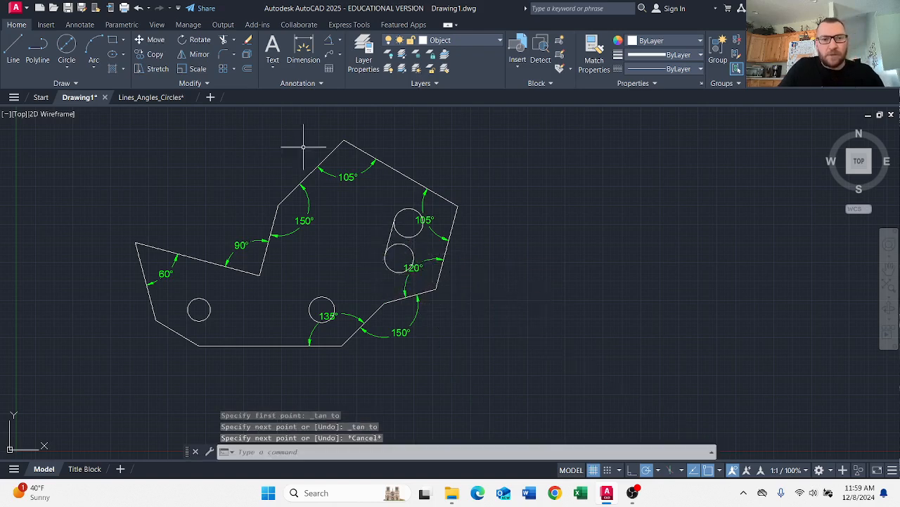
Step: Offset the tangent line by 19 towards the opposite side of the two slot circles
click(246, 68)
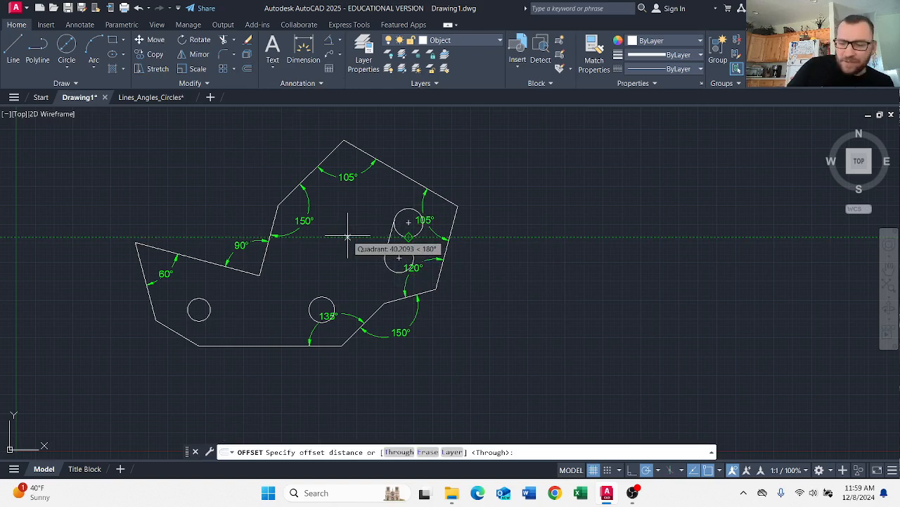
text(19)
key(Return)
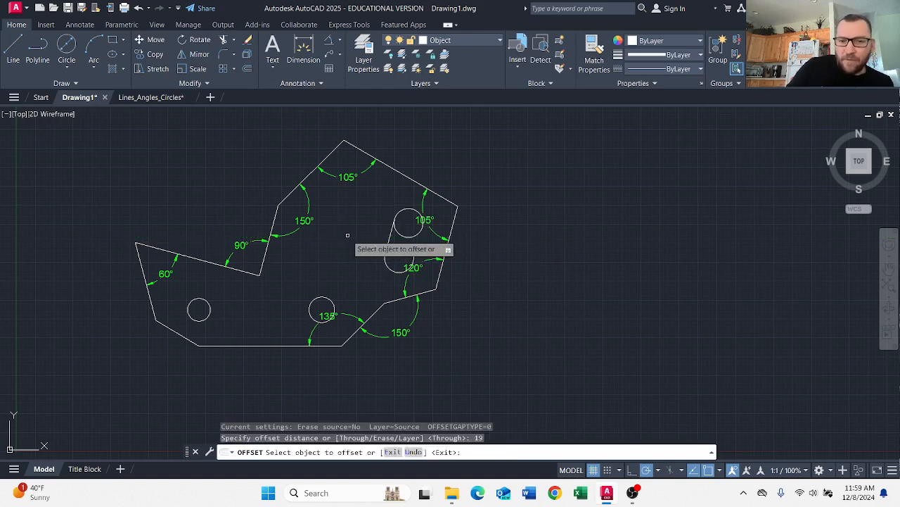
click(390, 232)
click(414, 239)
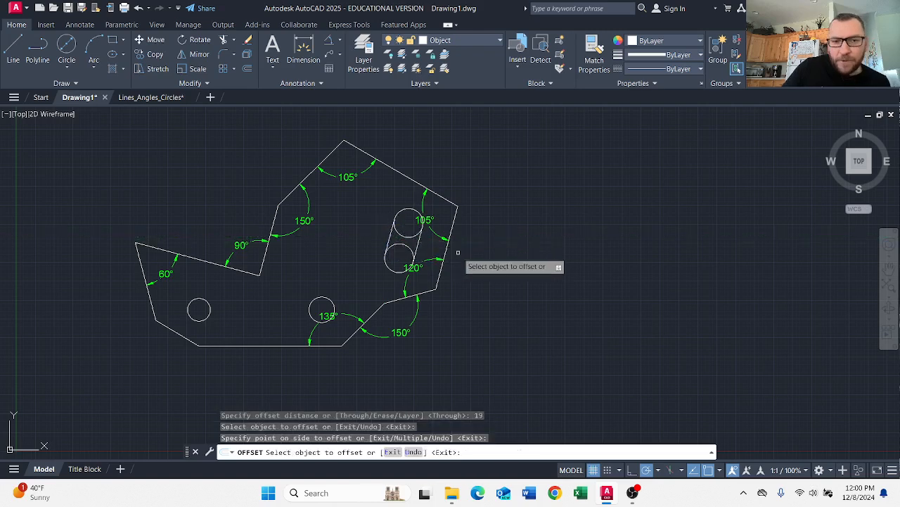
key(Escape)
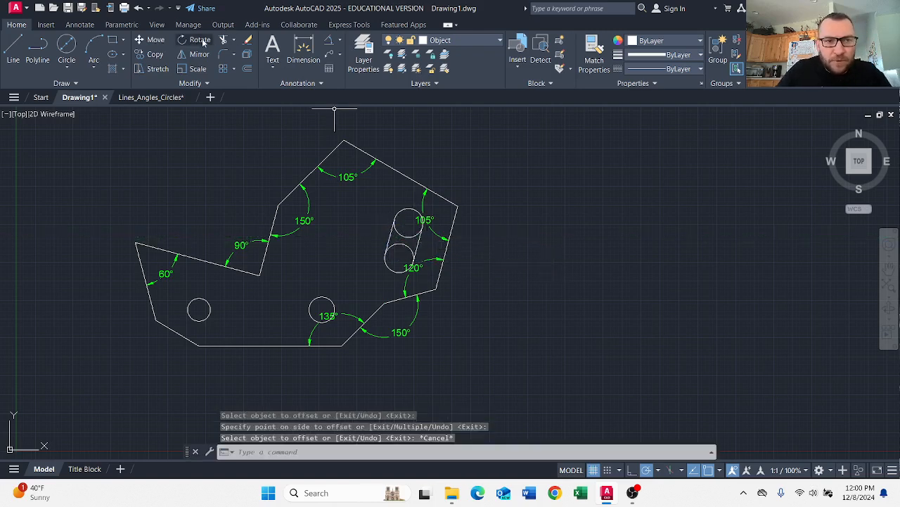
Step: Trim the inner arcs of both circles between the two tangent lines to leave the closed slot outline
click(223, 40)
click(404, 239)
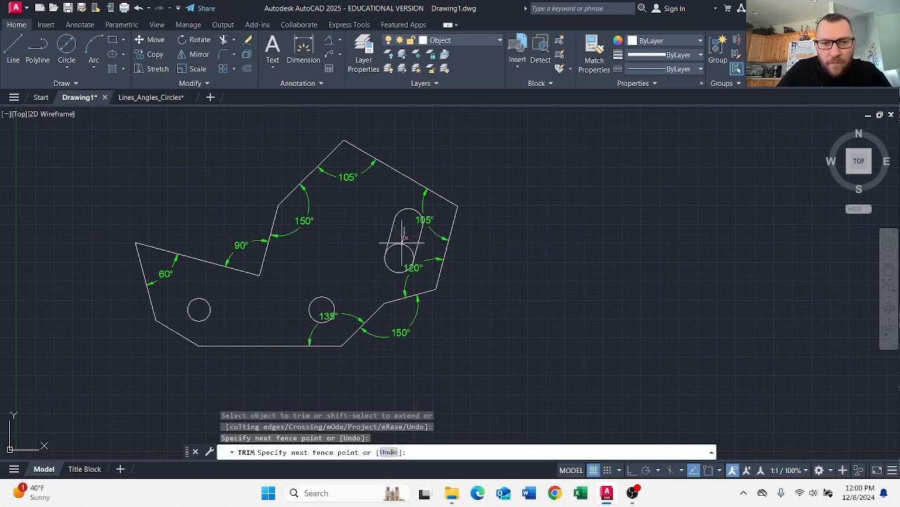
key(Return)
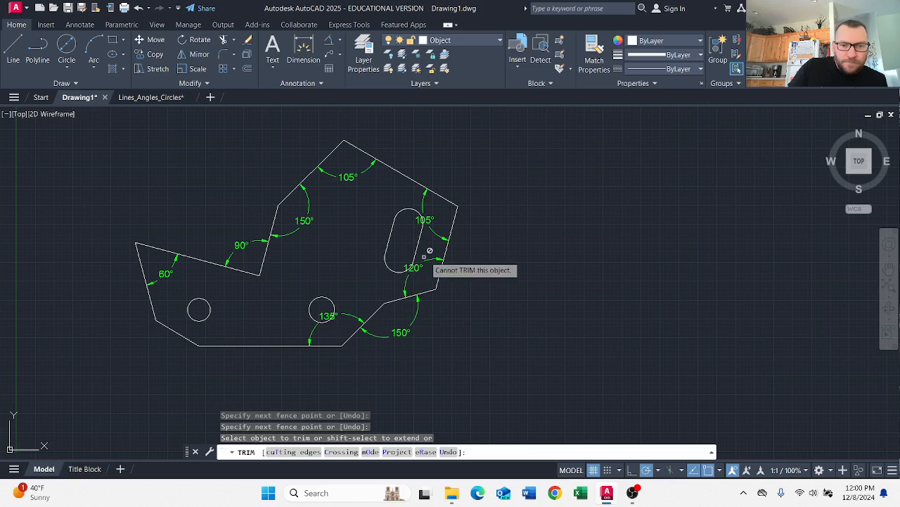
Step: Switch to the Title Block layout, activate model space in its viewport and zoom the view to the drawing's extents
click(86, 469)
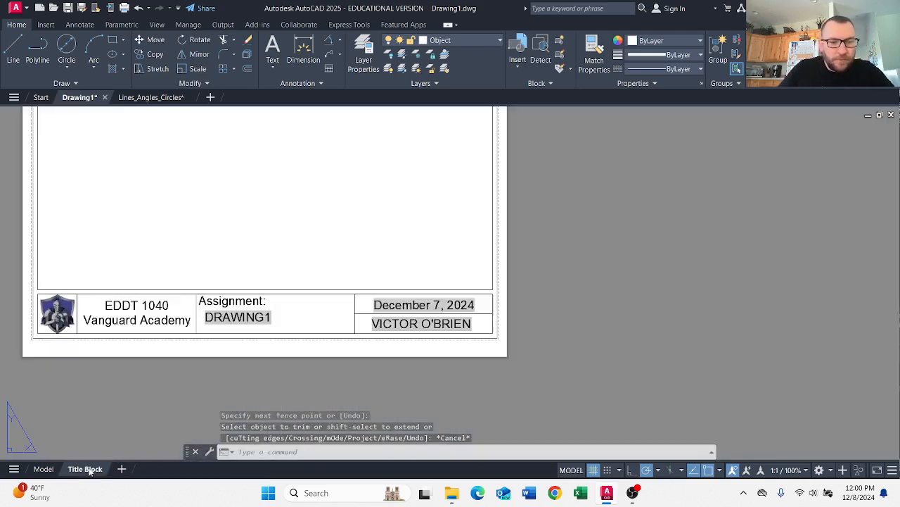
scroll(331, 211, up, 2)
scroll(346, 221, down, 4)
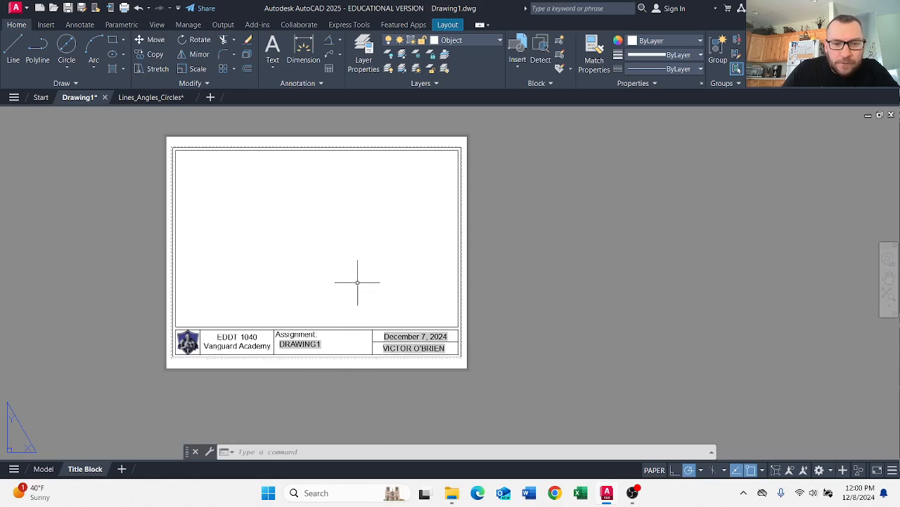
click(654, 470)
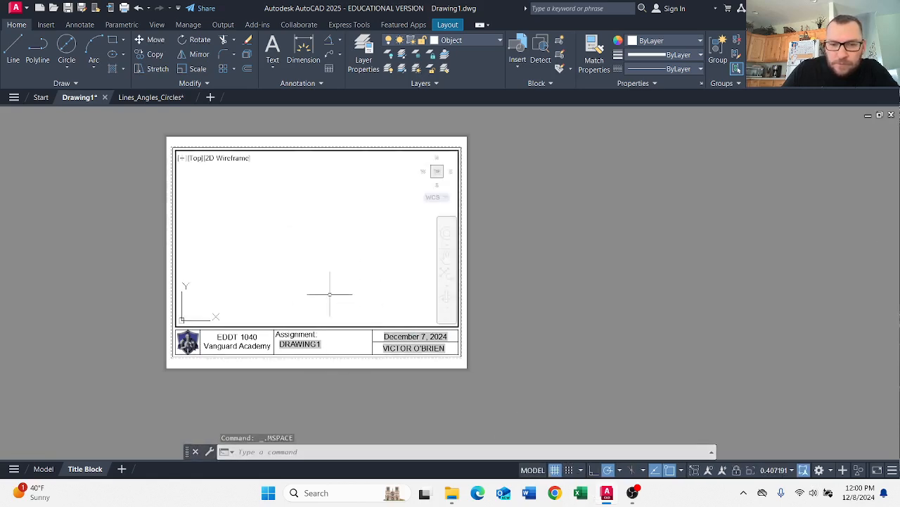
middle_click(293, 262)
middle_click(292, 262)
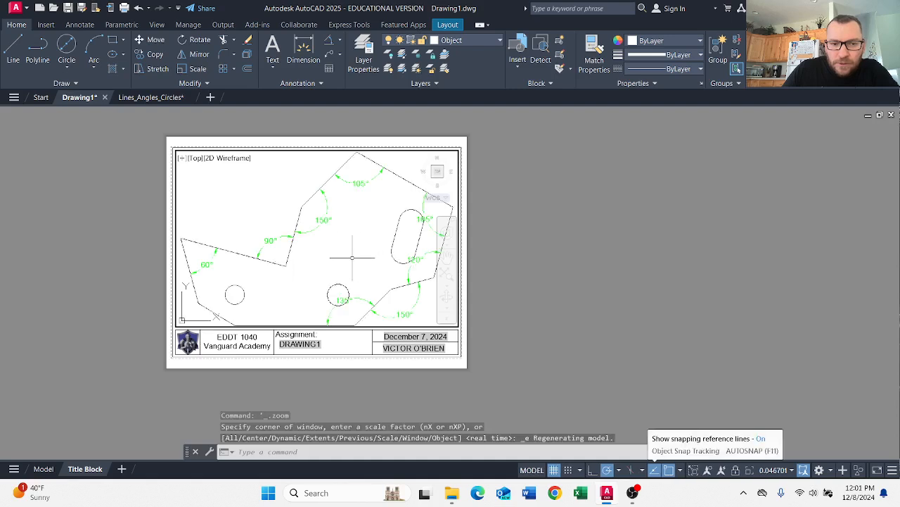
Step: Try viewport scales of 1:2, 1:4, 1:10 and 1:20 for the drawing in the Title Block layout
click(792, 470)
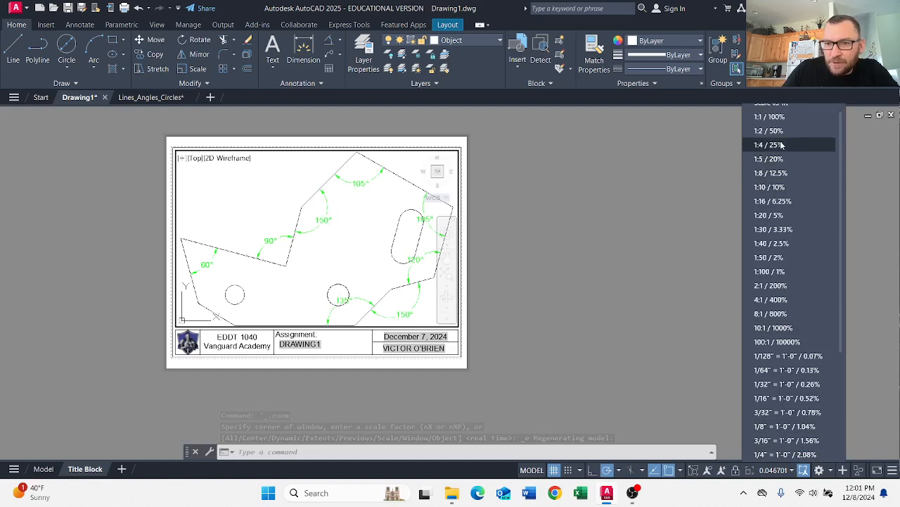
click(769, 130)
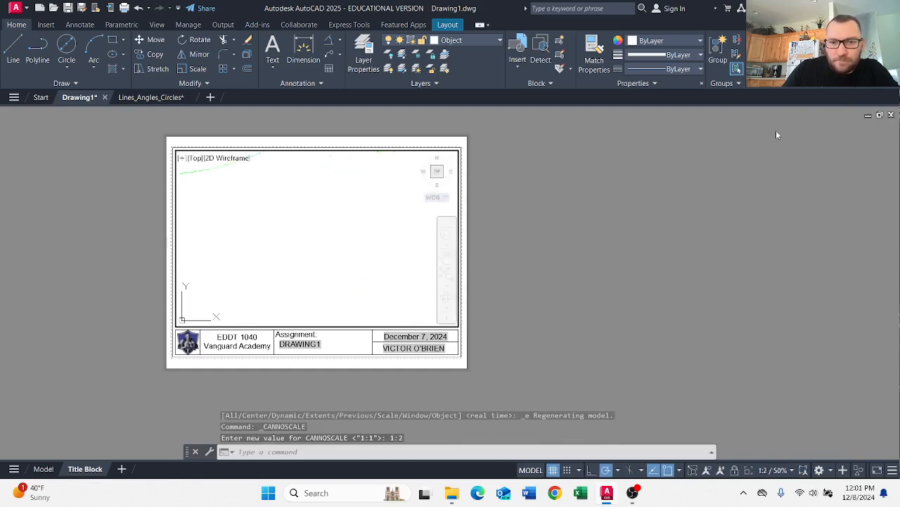
click(792, 470)
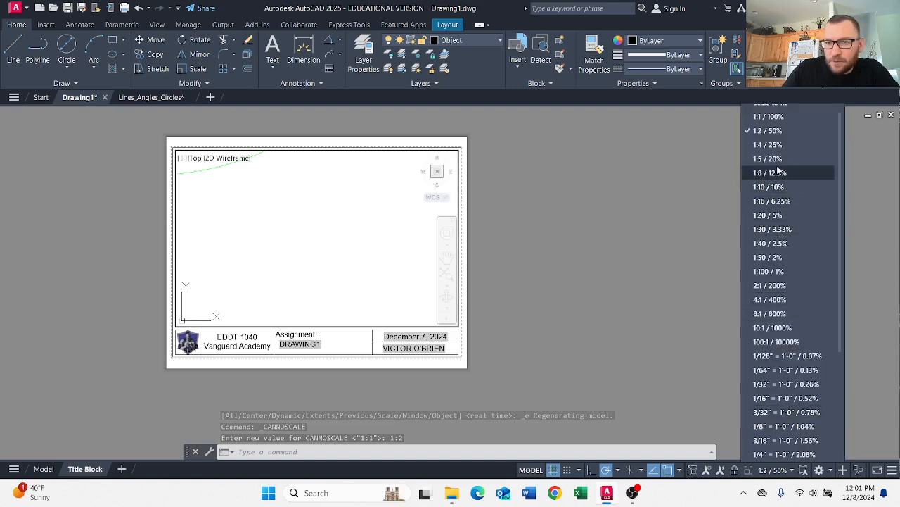
click(773, 145)
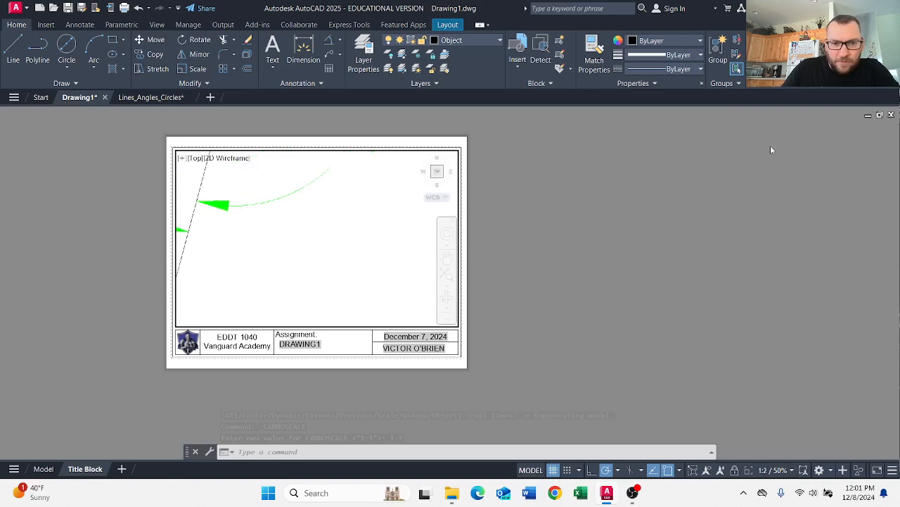
click(788, 470)
click(778, 190)
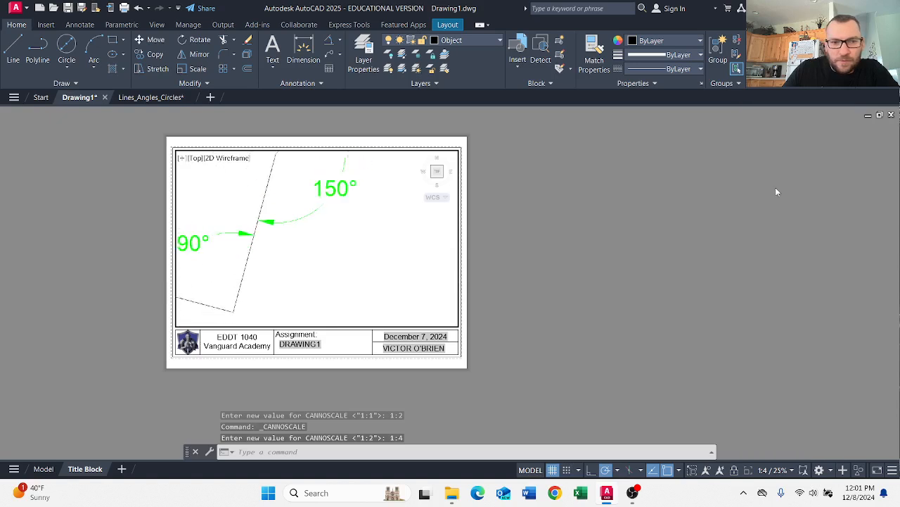
click(792, 470)
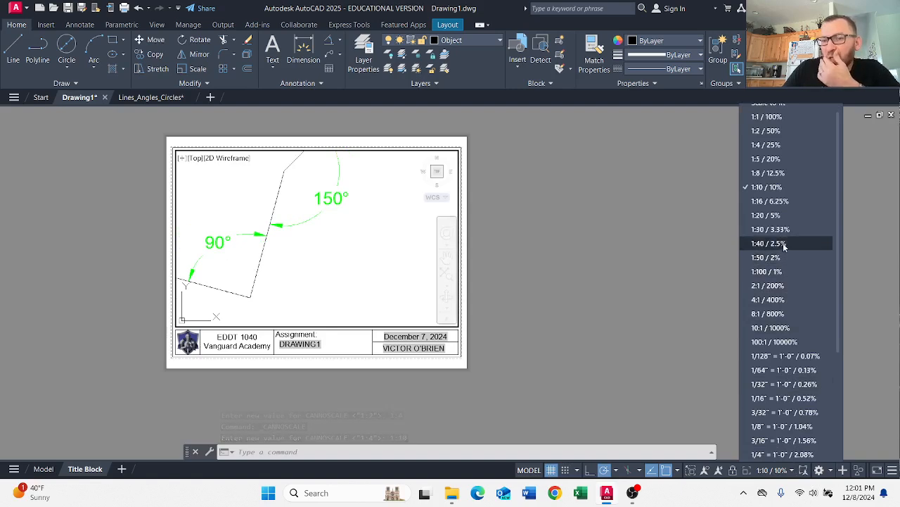
click(780, 215)
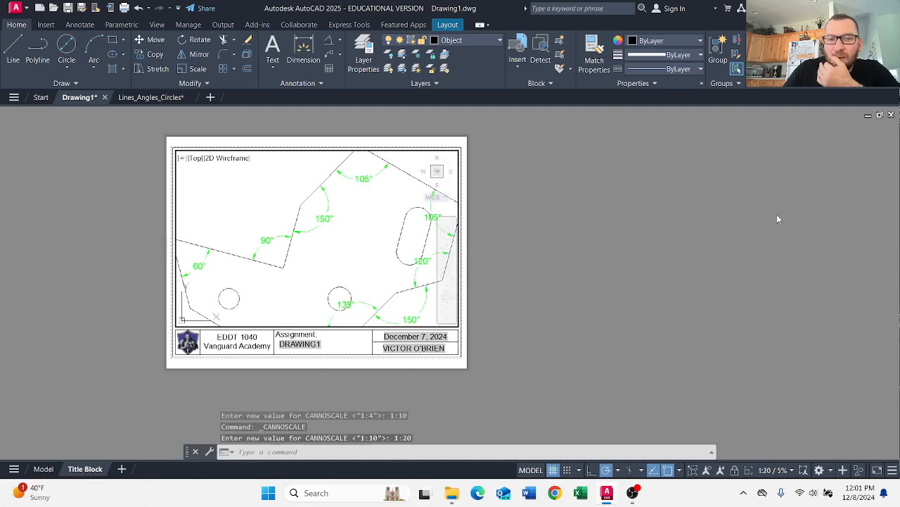
Step: Compare the 1:30 and 1:20 viewport scales and set the title block viewport to 1:30
click(793, 472)
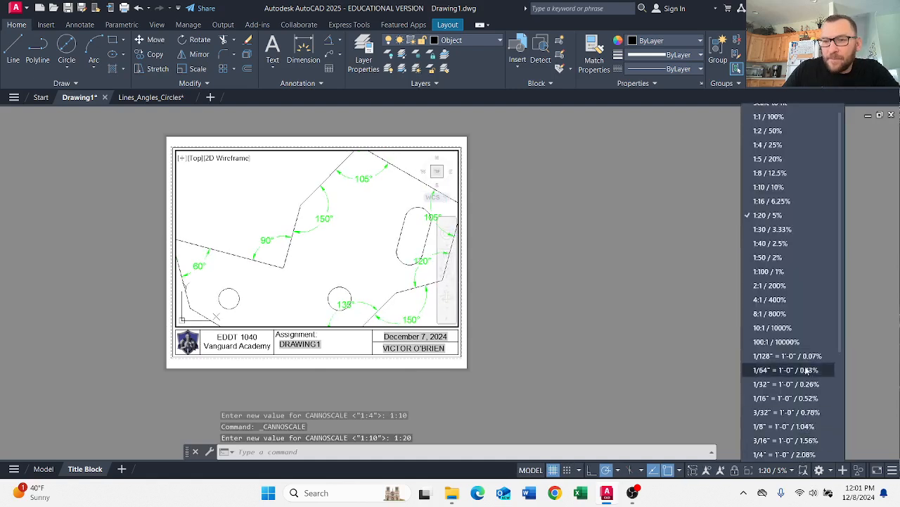
click(771, 236)
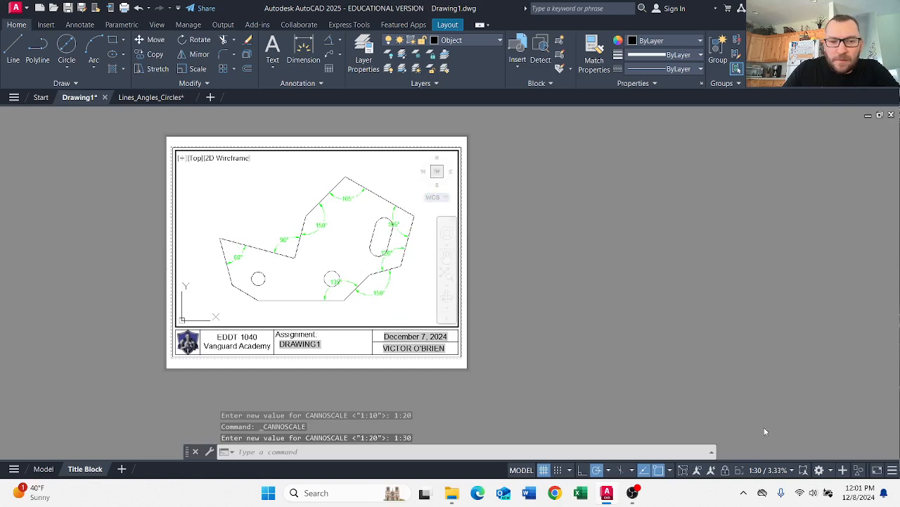
click(795, 470)
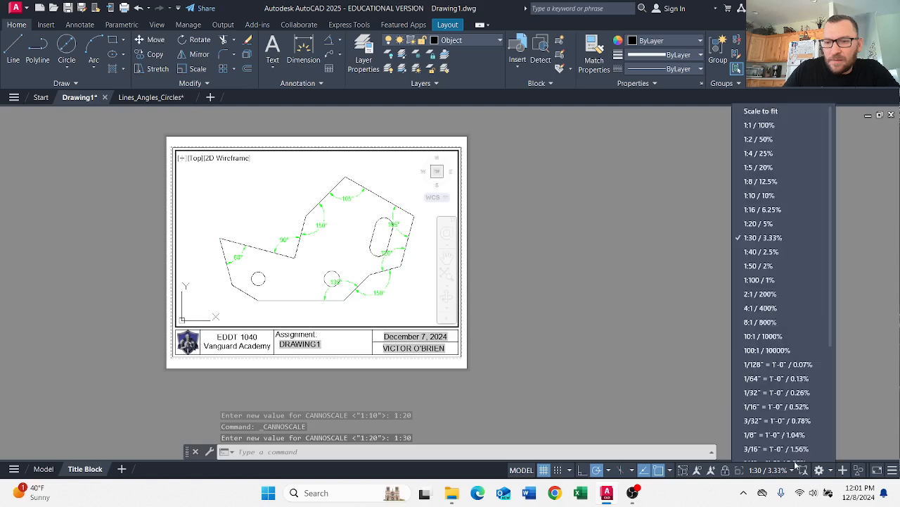
click(770, 218)
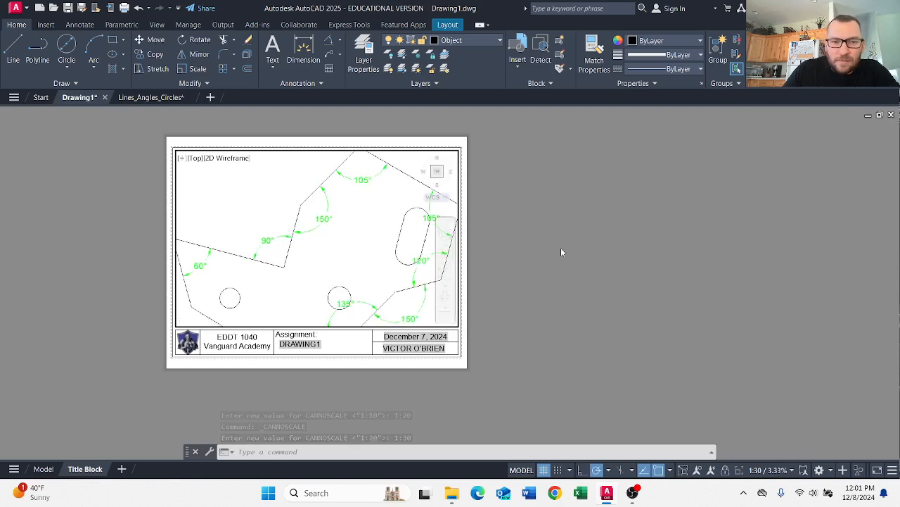
click(791, 471)
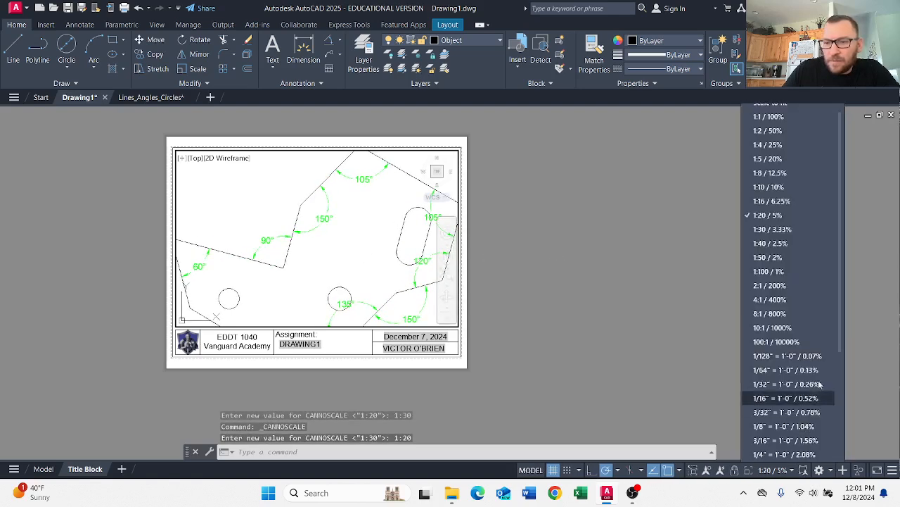
click(772, 230)
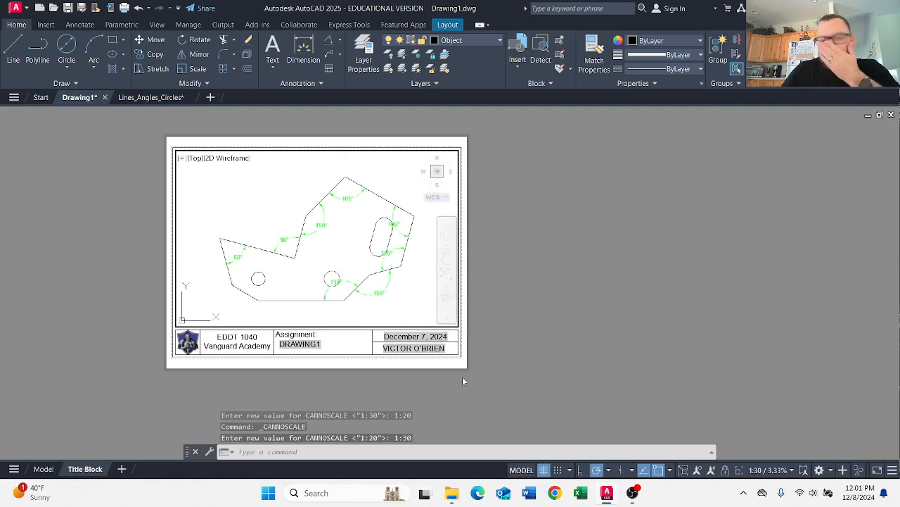